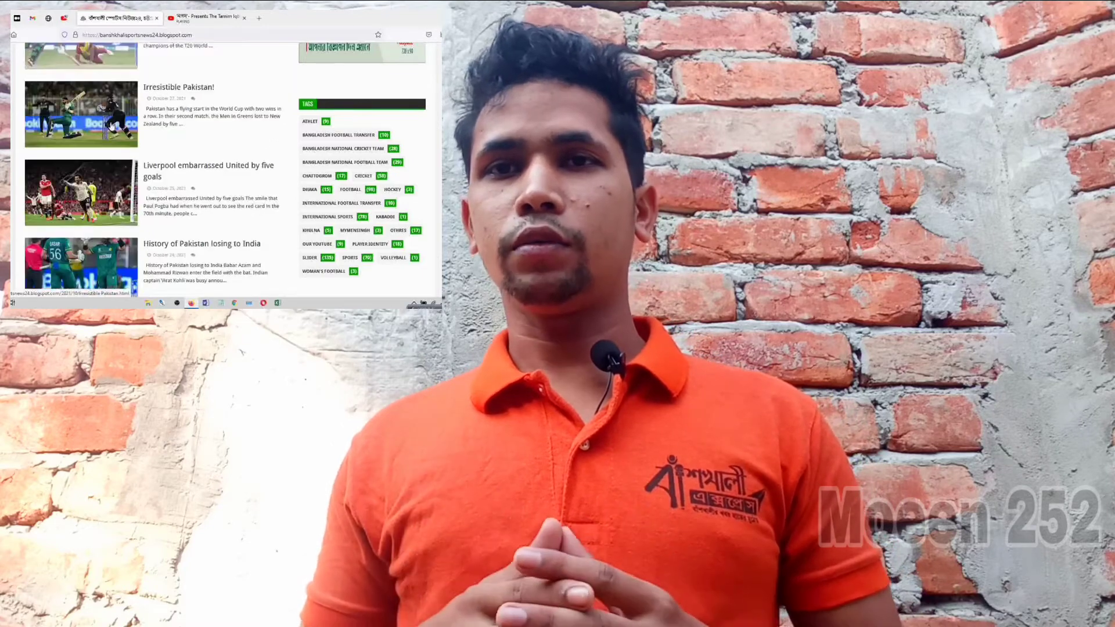
scroll(155, 118, "down", 1)
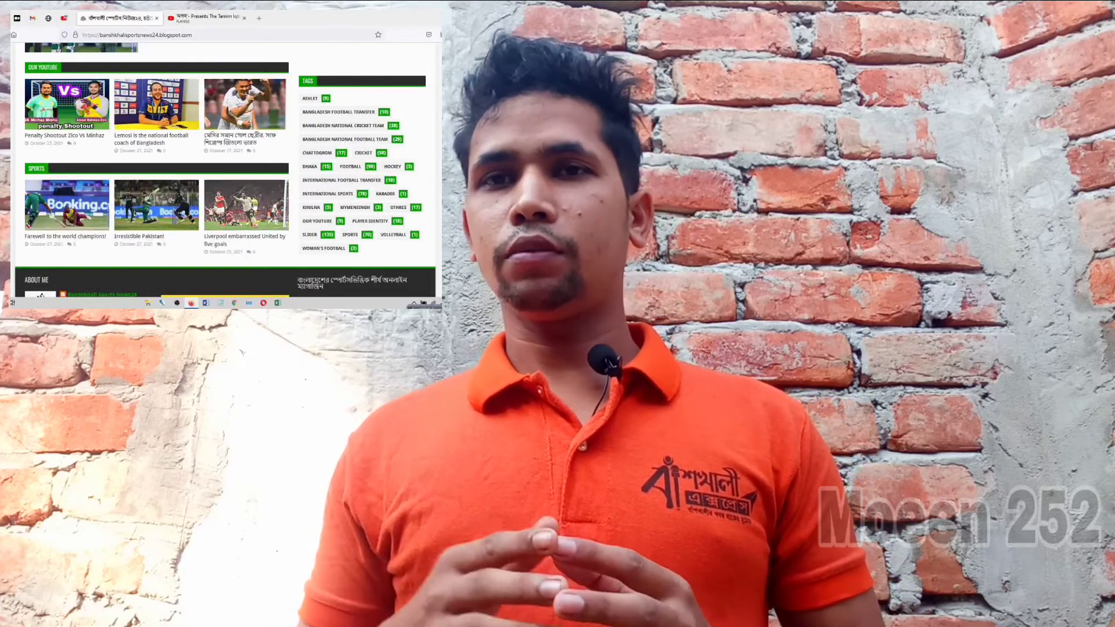
scroll(262, 146, "down", 3)
scroll(262, 146, "down", 1)
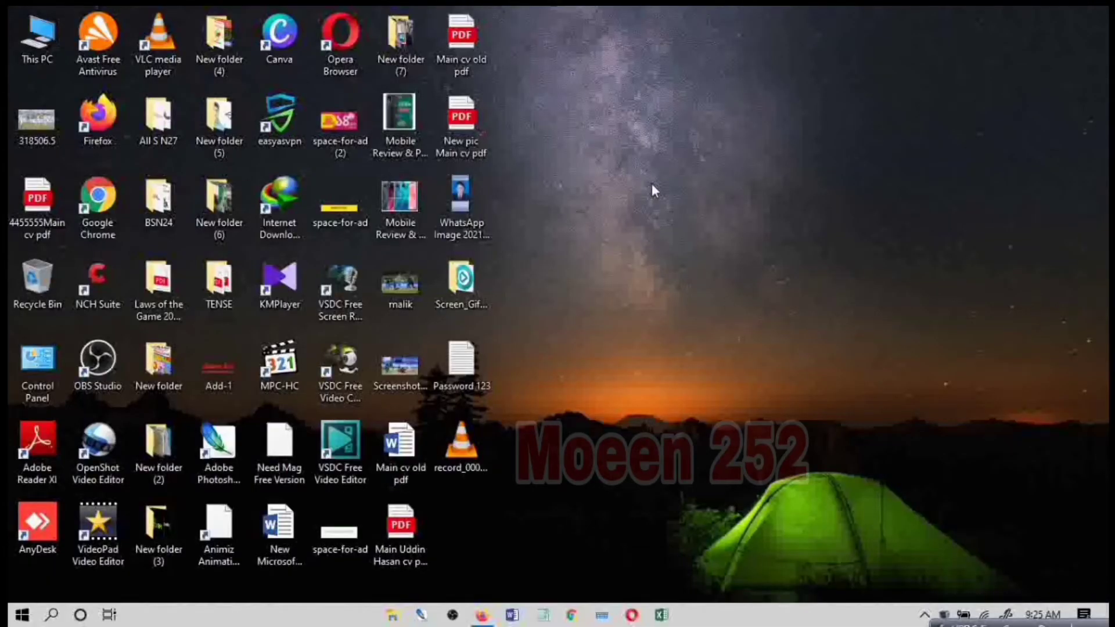
right_click(666, 91)
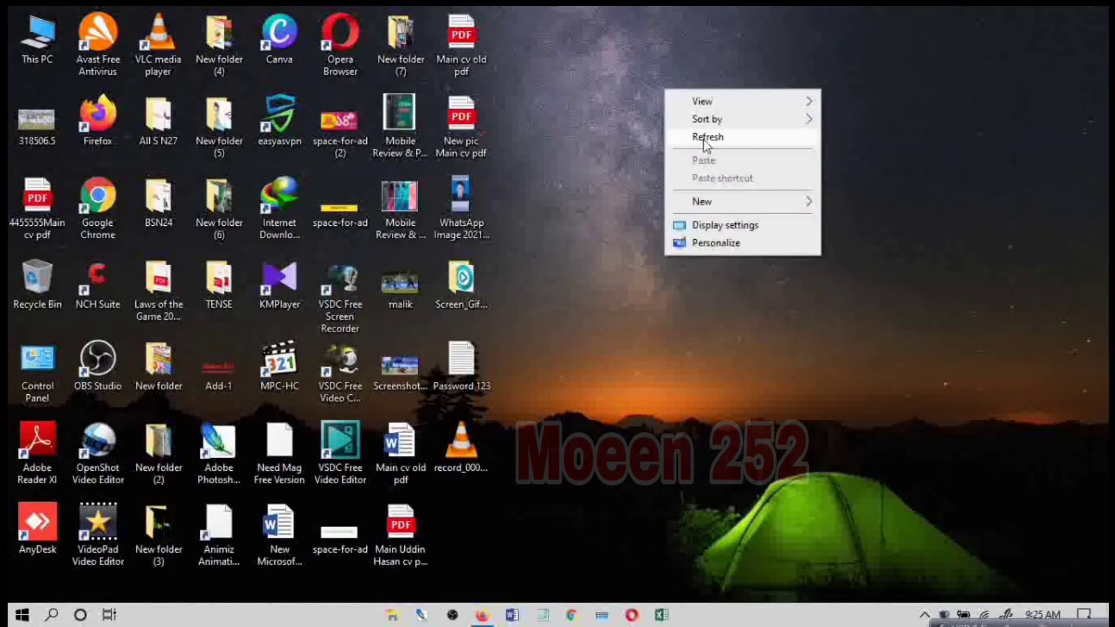
left_click(694, 128)
right_click(687, 114)
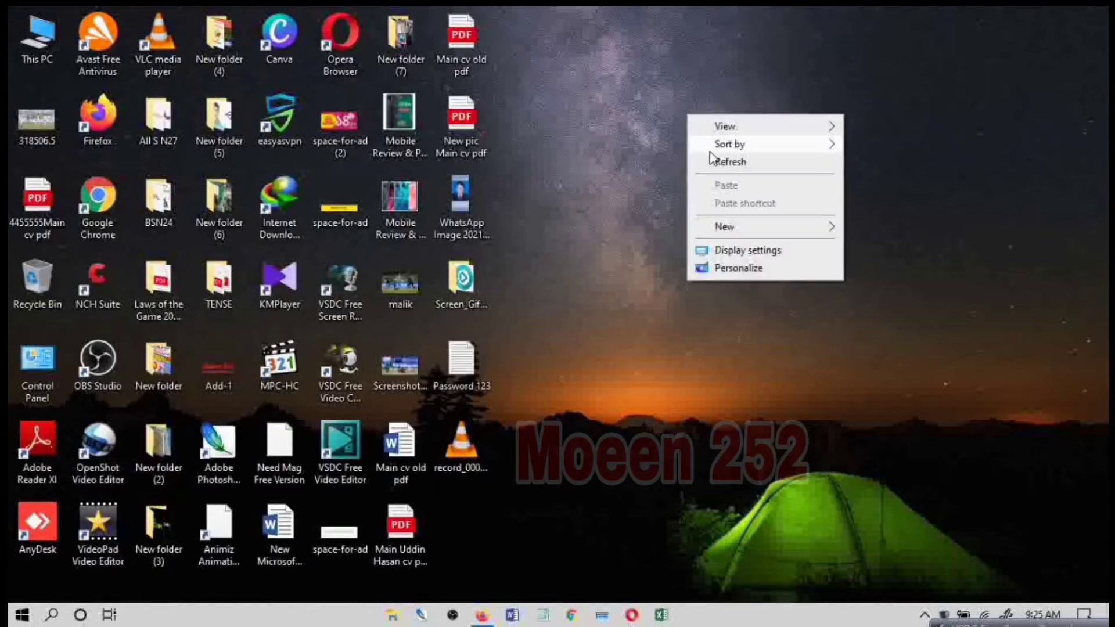
left_click(714, 165)
right_click(702, 134)
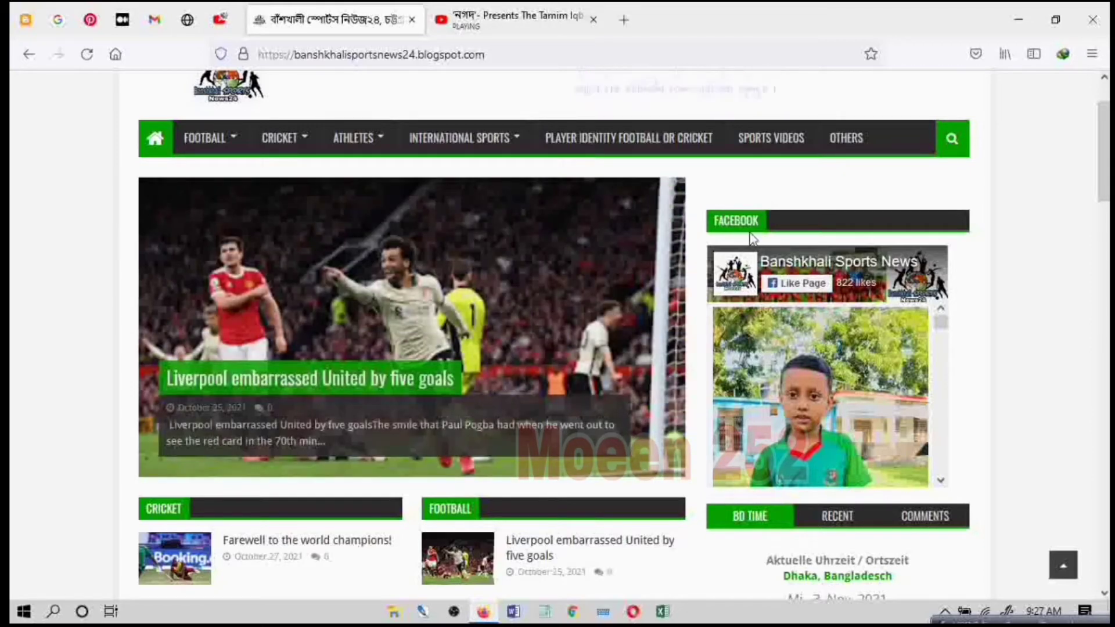
Step: Look through the posts in the Facebook feed of the Banshkhali Sports News blog's sidebar
scroll(939, 376, "down", 3)
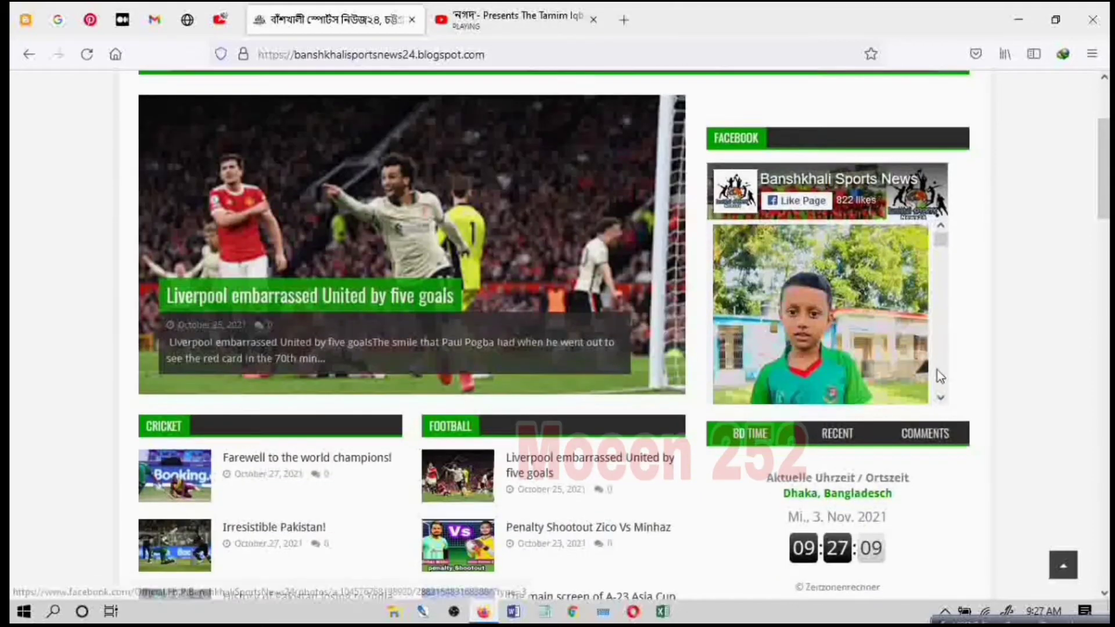
left_click(941, 399)
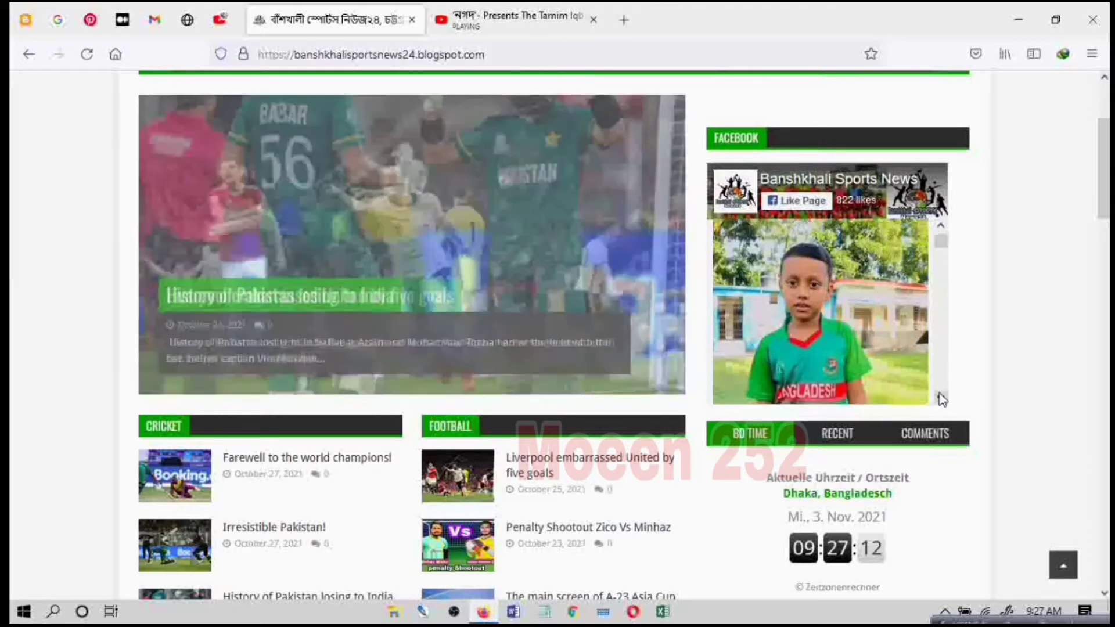
scroll(941, 399, "down", 6)
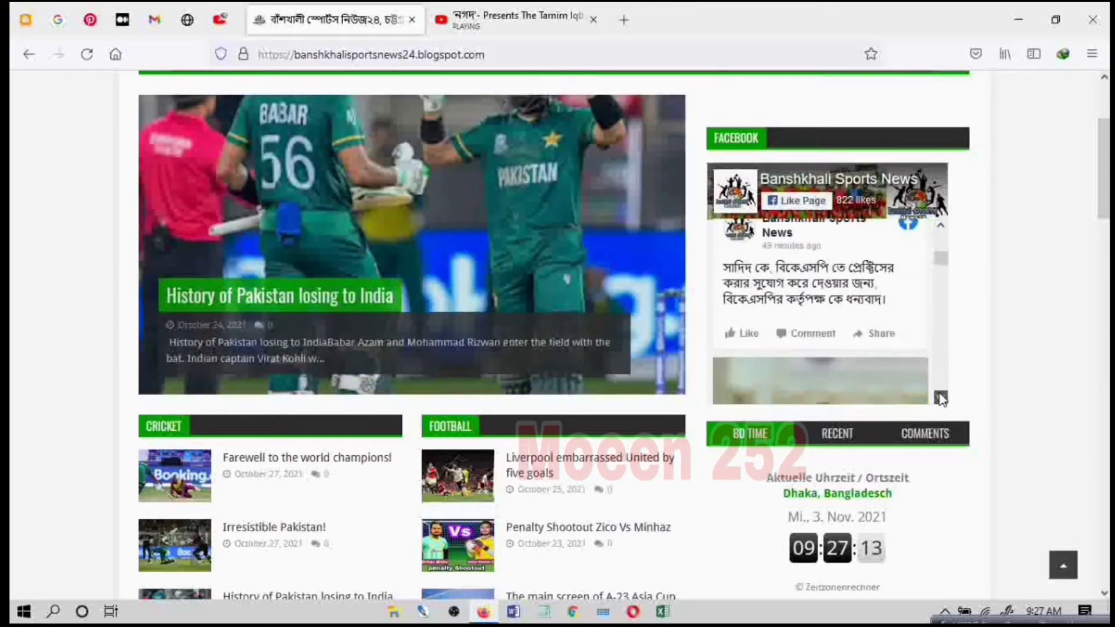
scroll(941, 398, "down", 6)
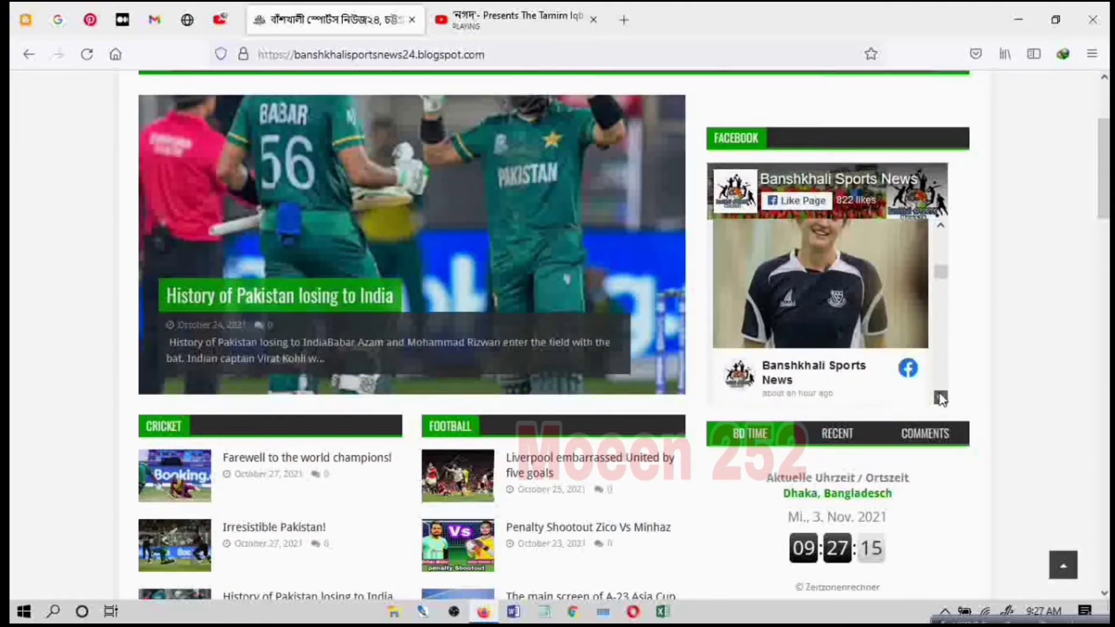
scroll(940, 398, "down", 6)
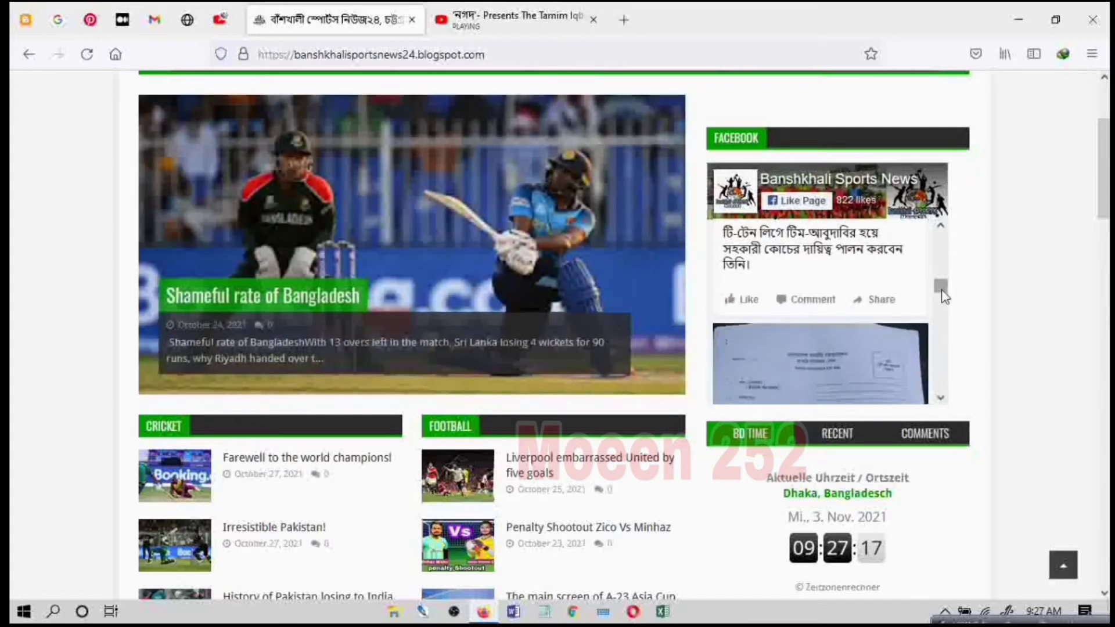
left_click_drag(941, 292, 942, 240)
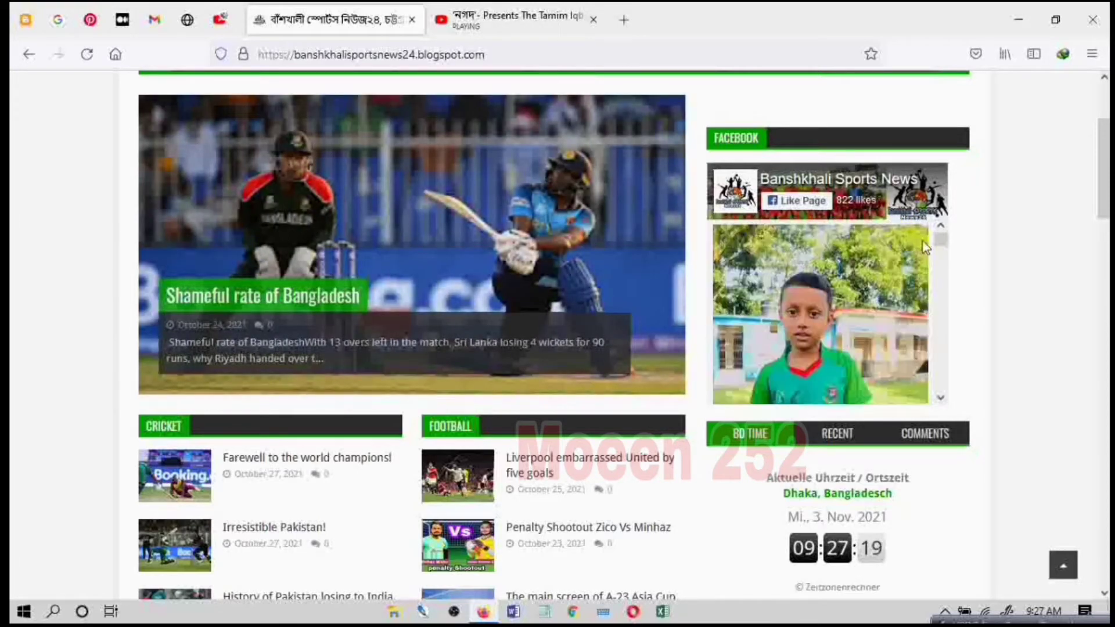
Step: Examine the blog's Recent, Comments and BD Time sidebar sections, and look over the post sections further down the homepage
scroll(694, 375, "down", 3)
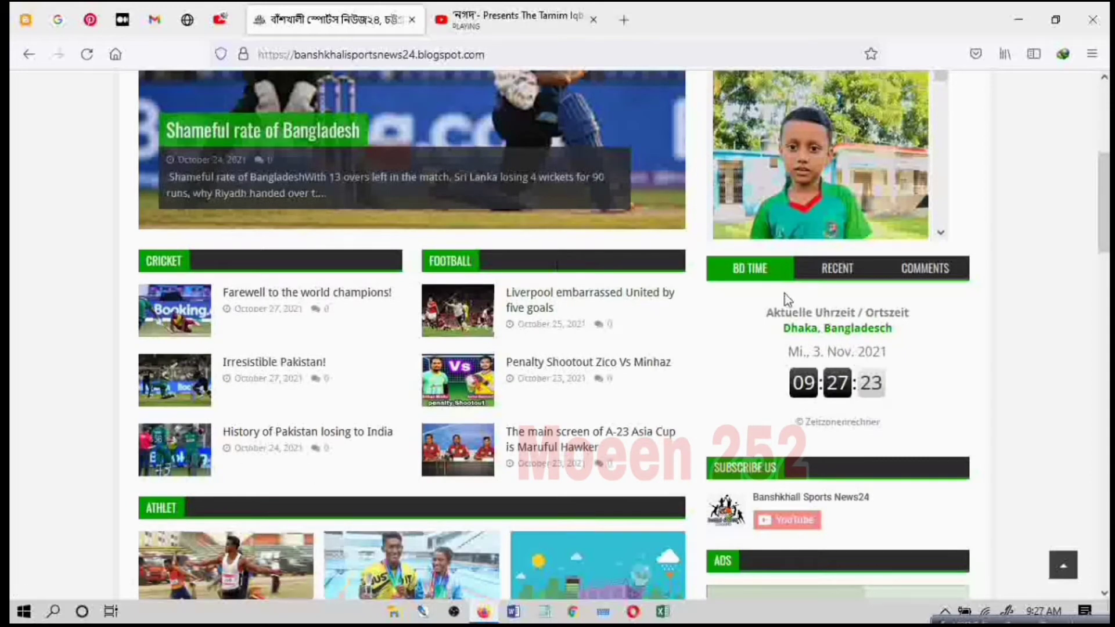
left_click(843, 278)
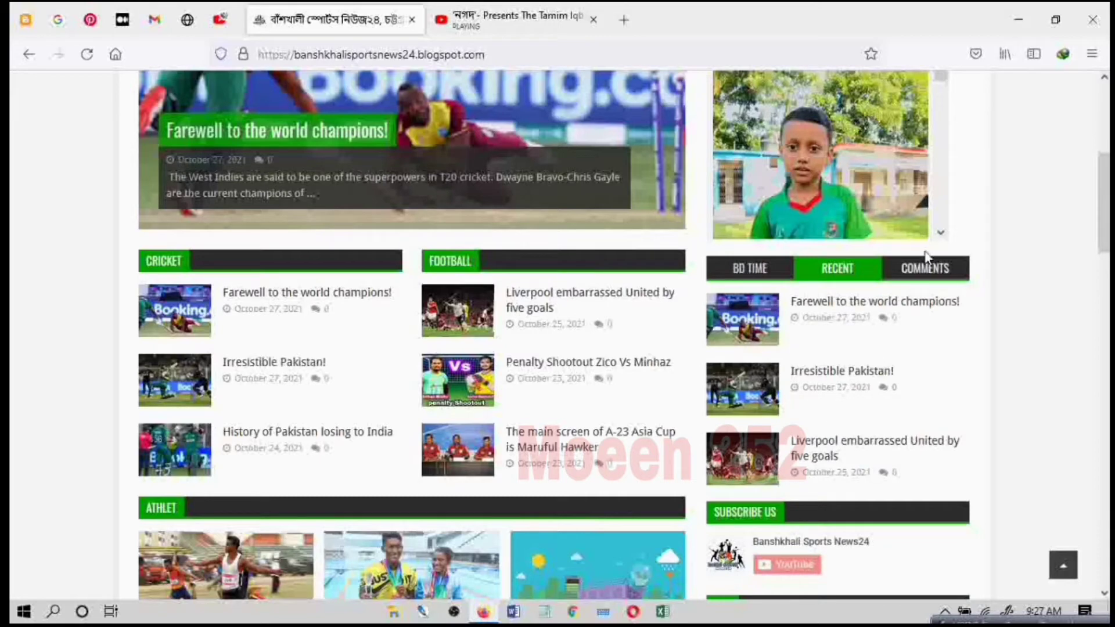
left_click(926, 272)
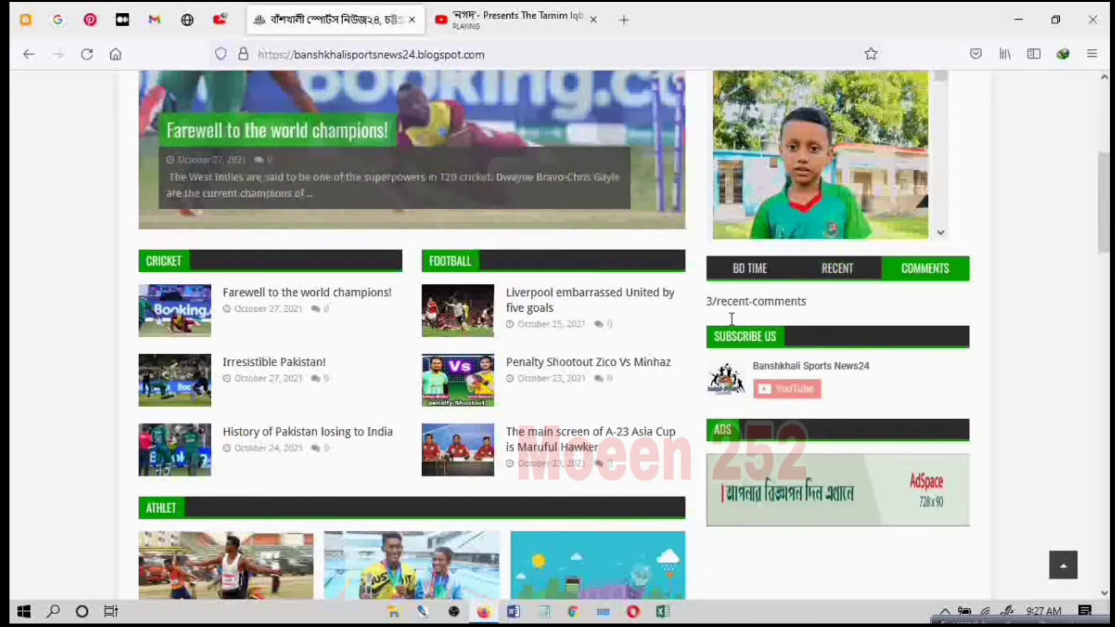
left_click(755, 273)
scroll(562, 313, "down", 5)
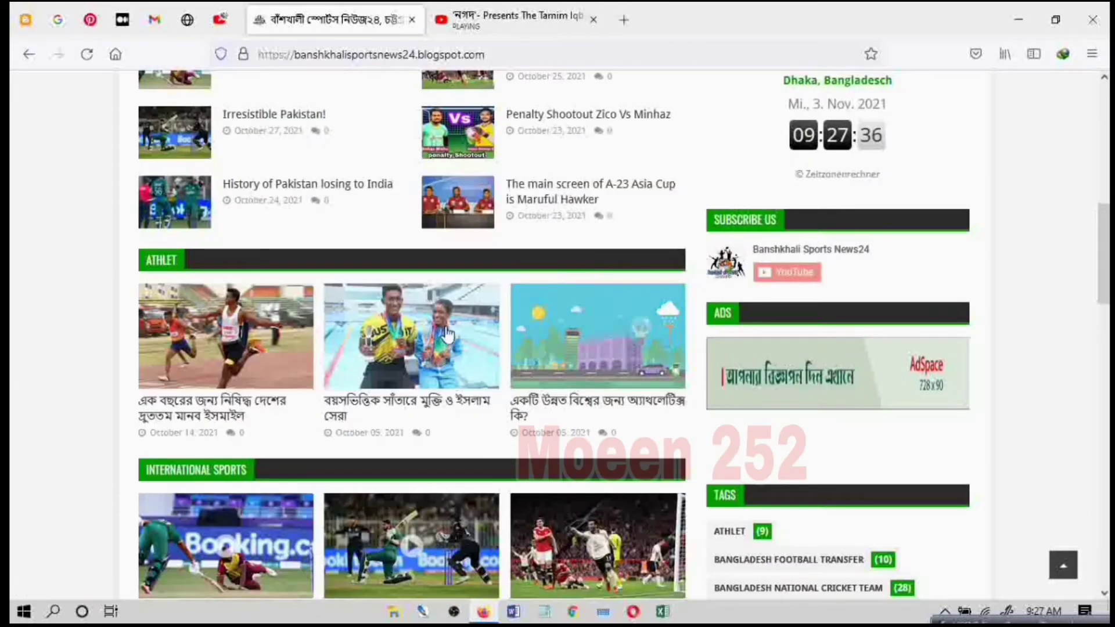
scroll(152, 339, "down", 2)
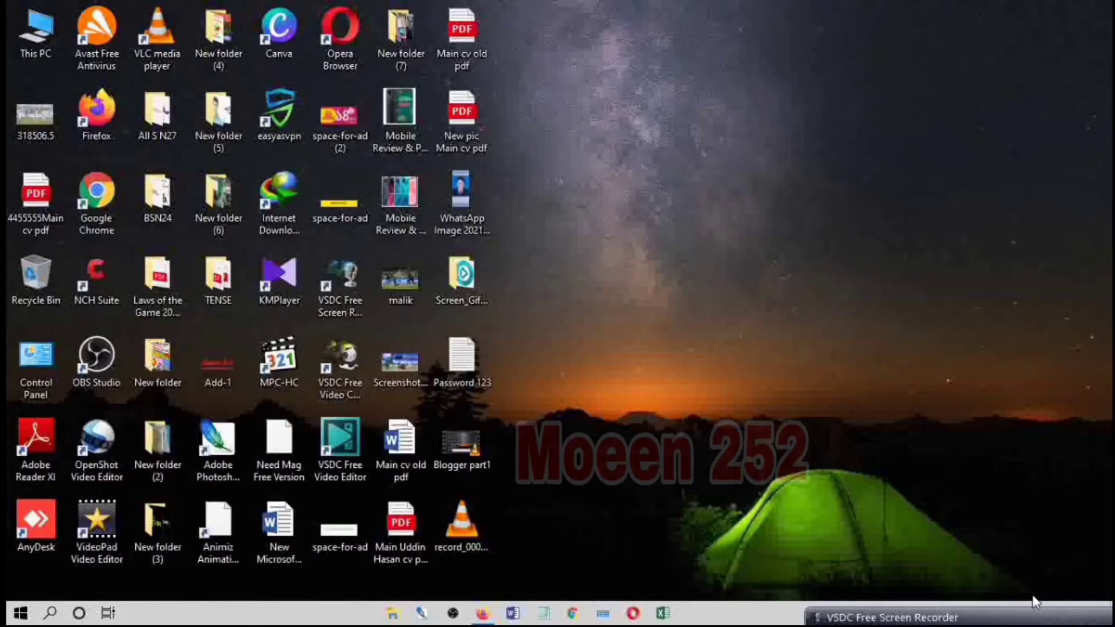
right_click(711, 110)
left_click(775, 158)
right_click(751, 139)
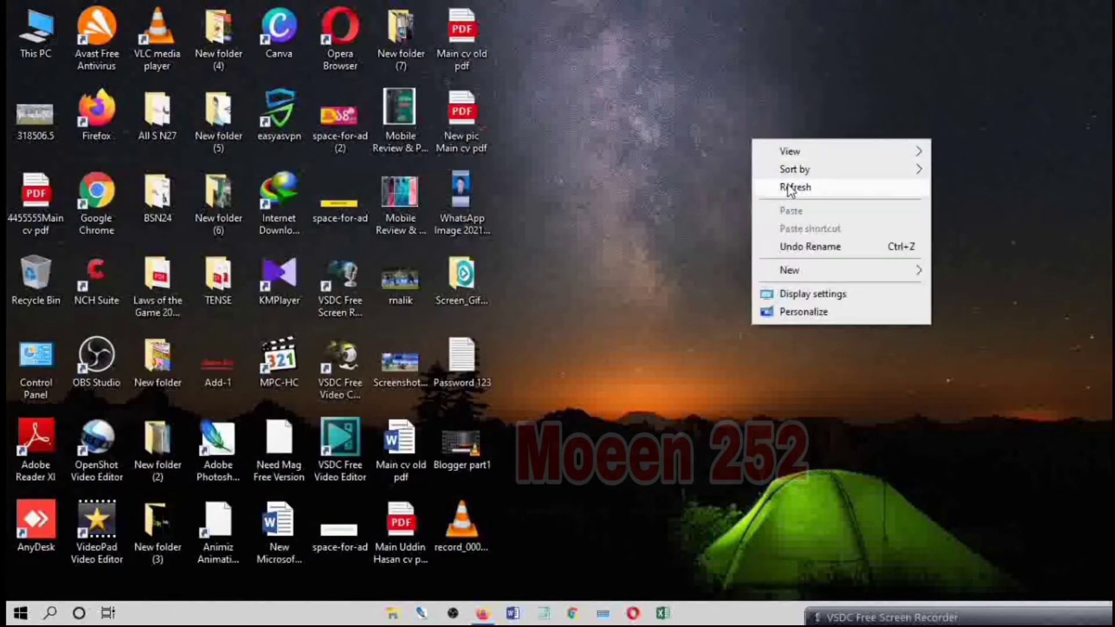
left_click(792, 190)
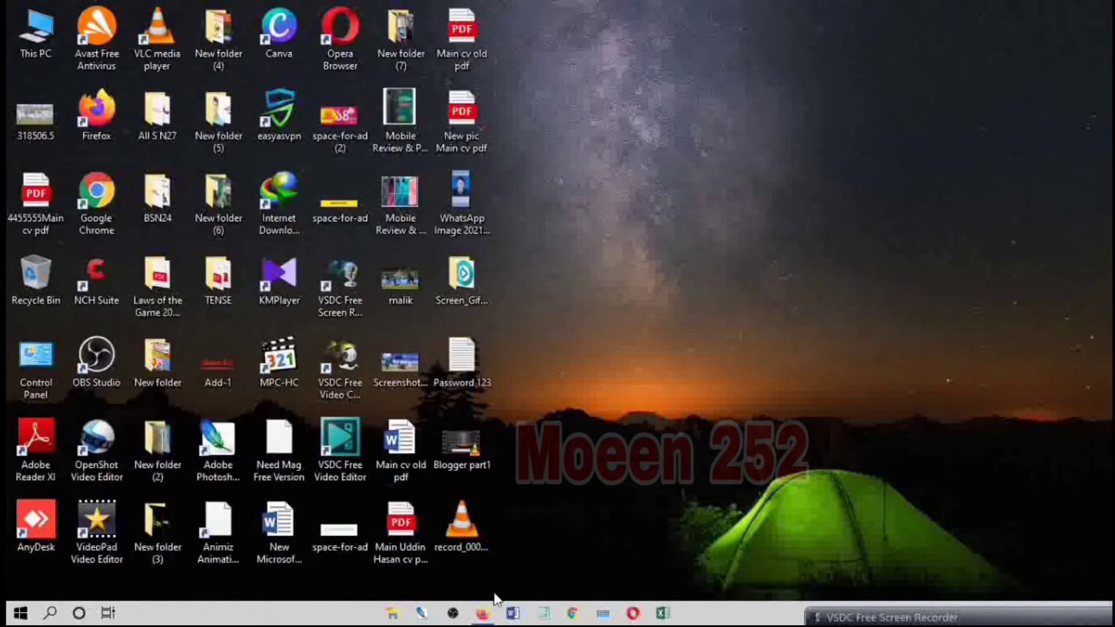
Step: Switch to Firefox, open Blogger from the Google apps in Gmail, and look over its landing page
left_click(484, 614)
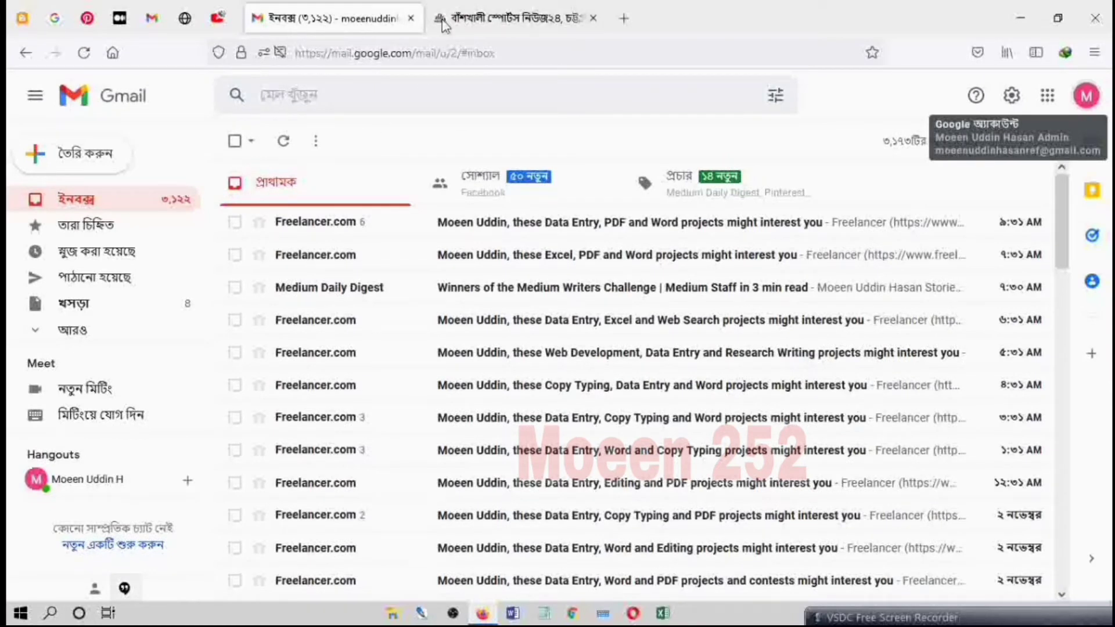
left_click(1047, 96)
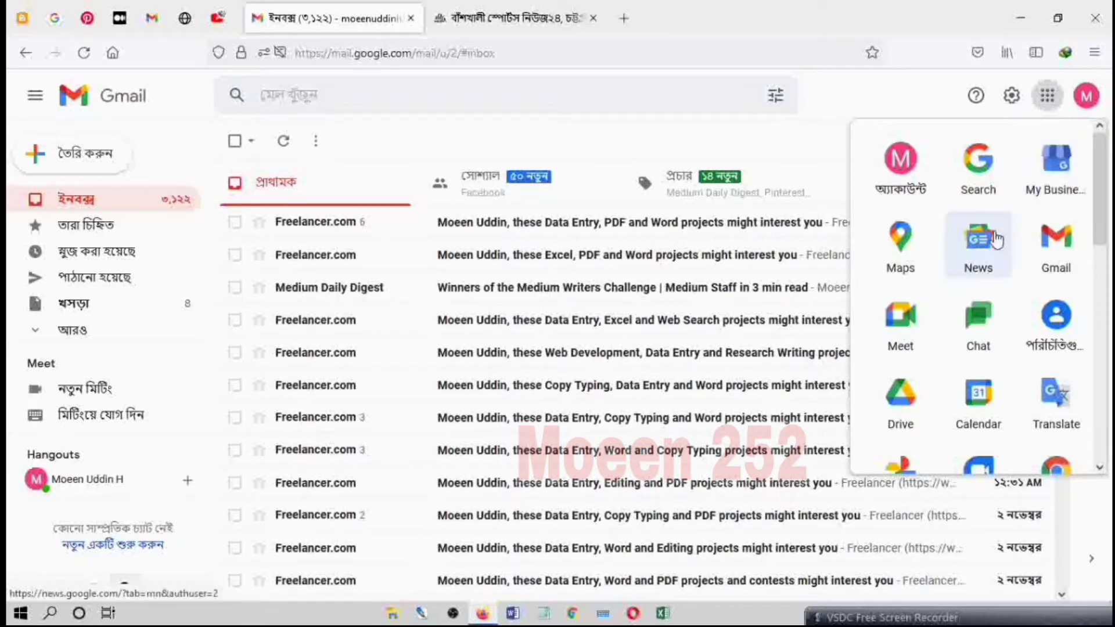
scroll(997, 238, "down", 1)
scroll(997, 238, "down", 5)
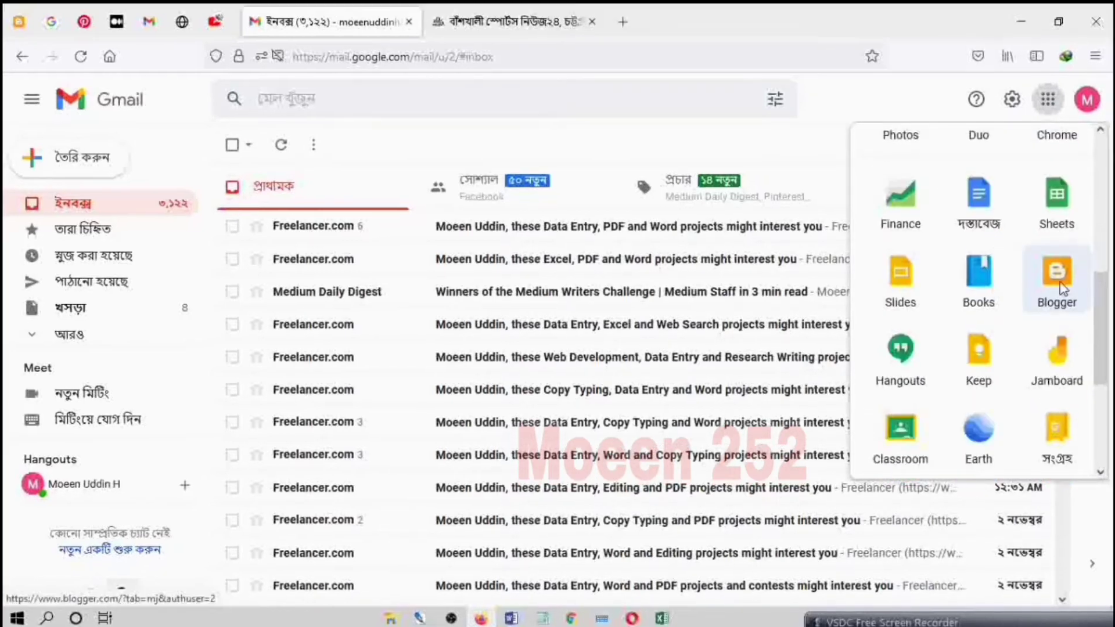
left_click(1056, 268)
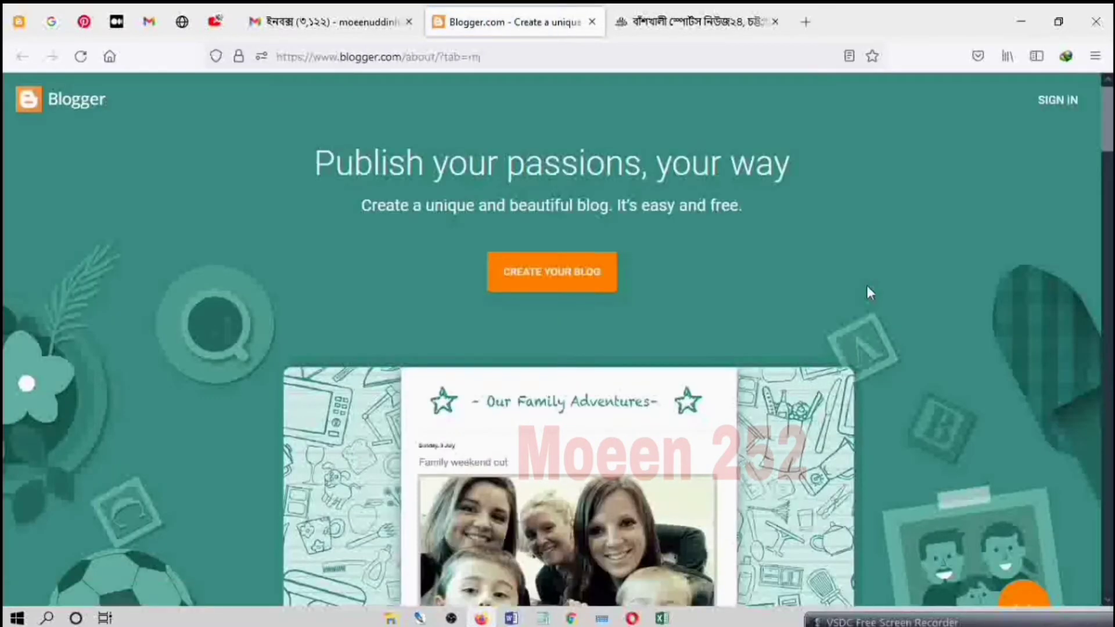
scroll(761, 281, "down", 10)
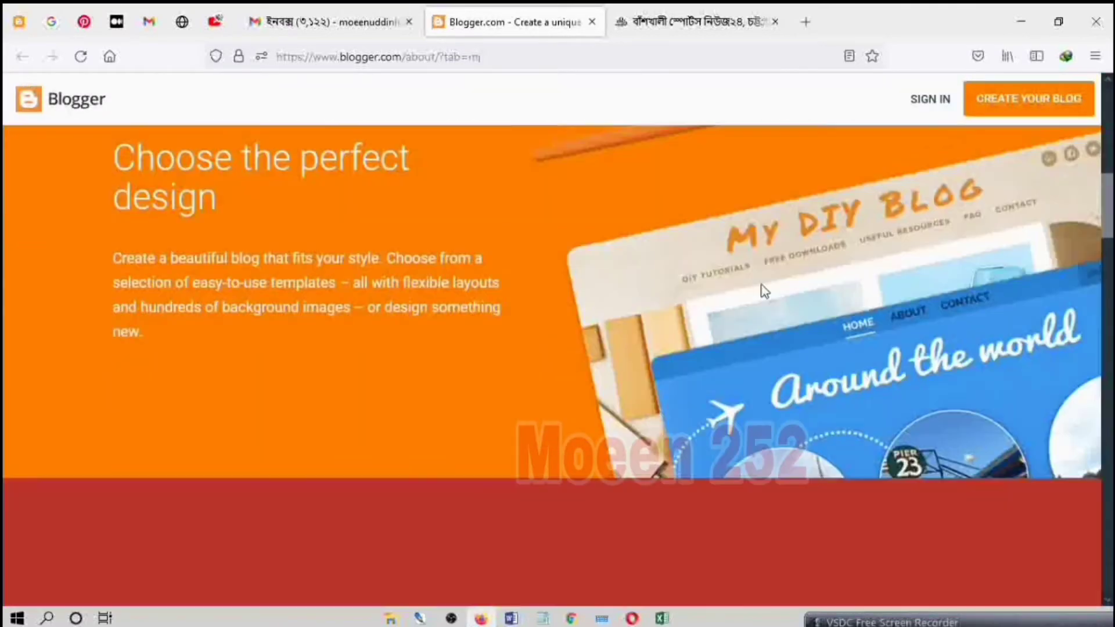
scroll(765, 292, "down", 5)
scroll(764, 291, "up", 15)
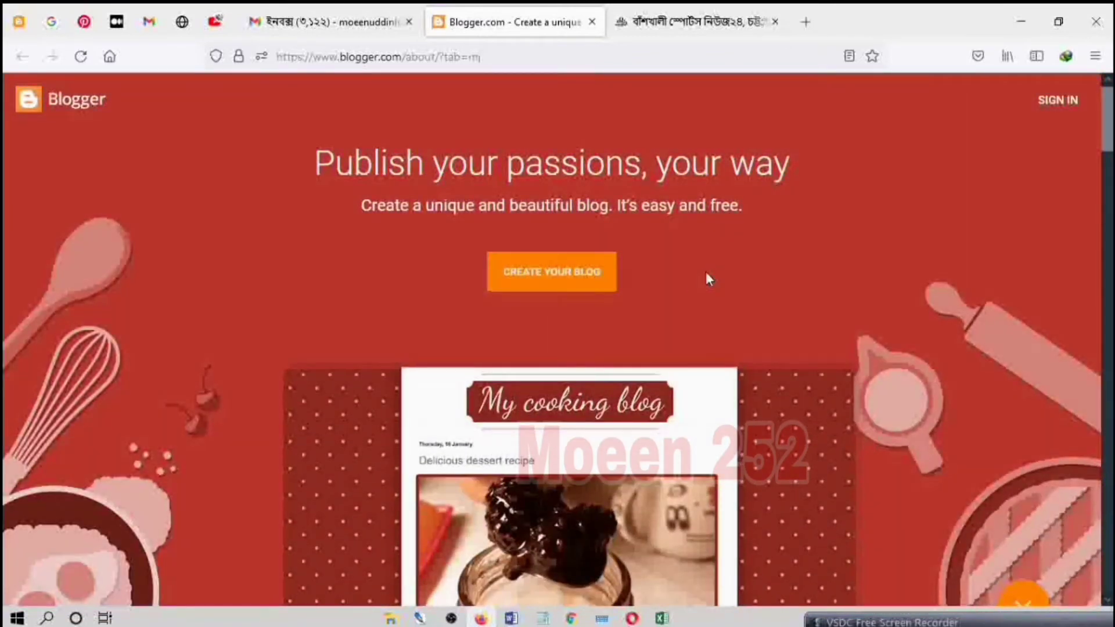
Step: Open Blogger in a new browser tab and switch to the admin Google account
left_click(807, 22)
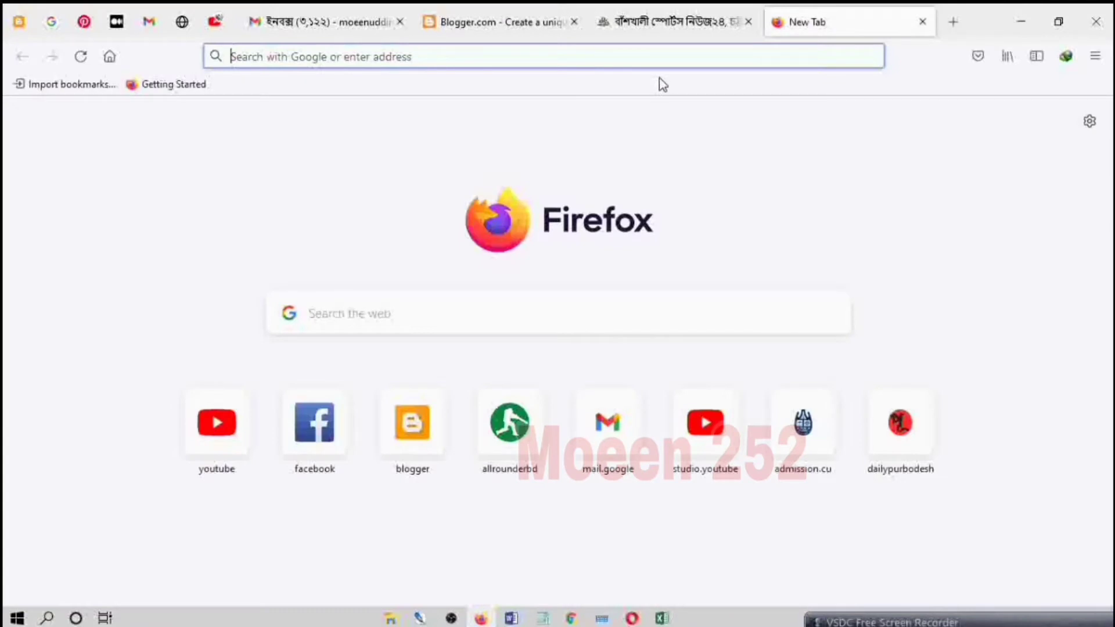
type("blogger")
key("Return")
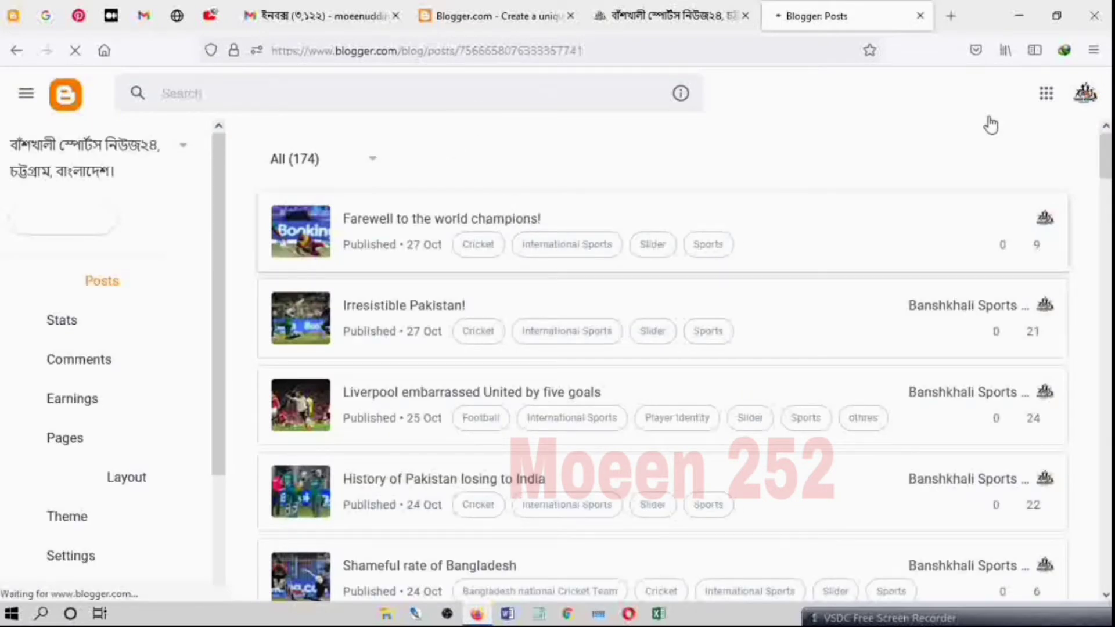
left_click(1086, 95)
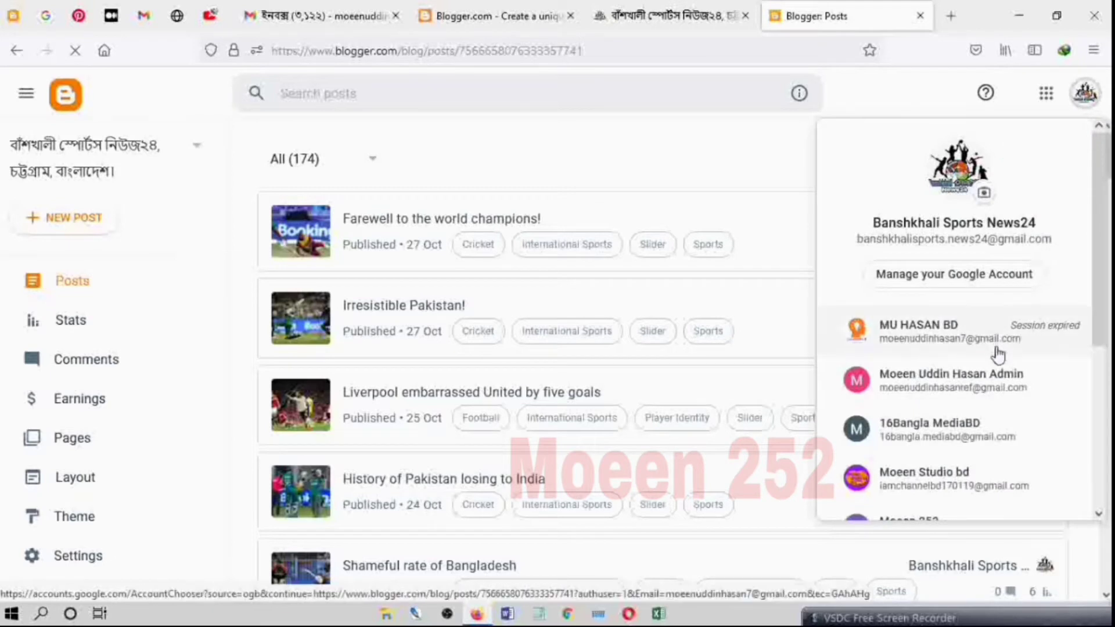
left_click(1017, 390)
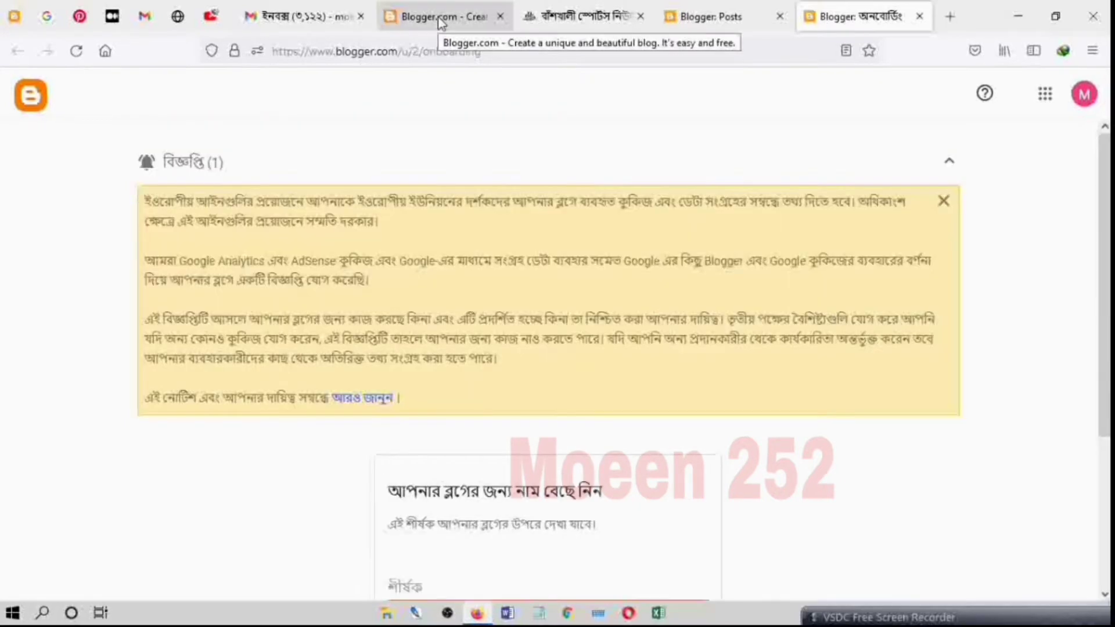
Step: Close the duplicate onboarding tab and start creating a blog from the Blogger landing page with the admin Google account
left_click(442, 23)
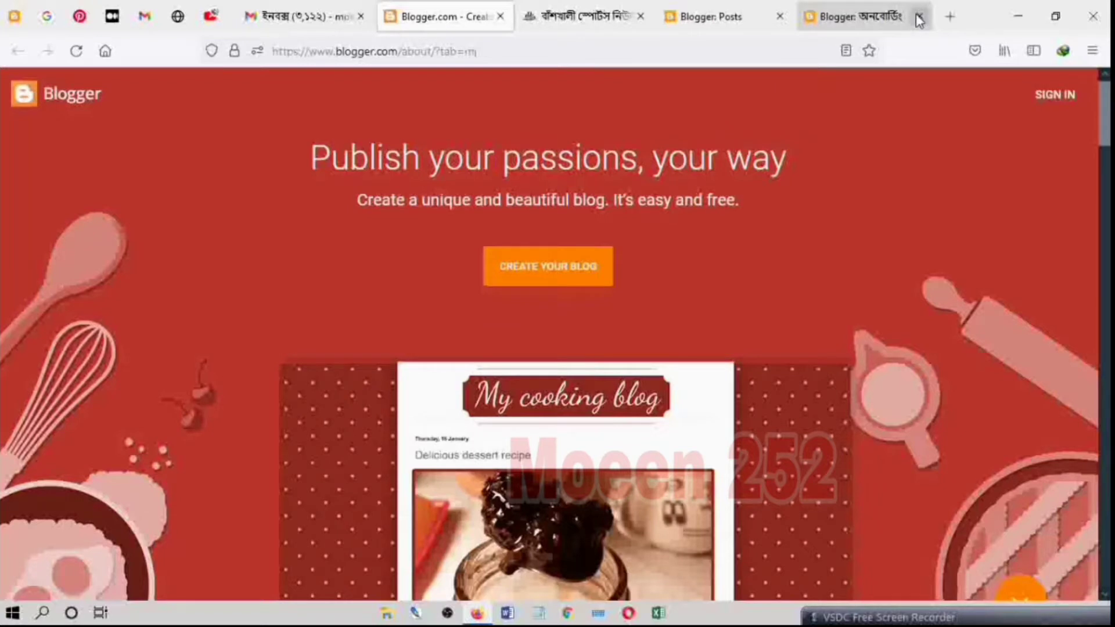
left_click(919, 19)
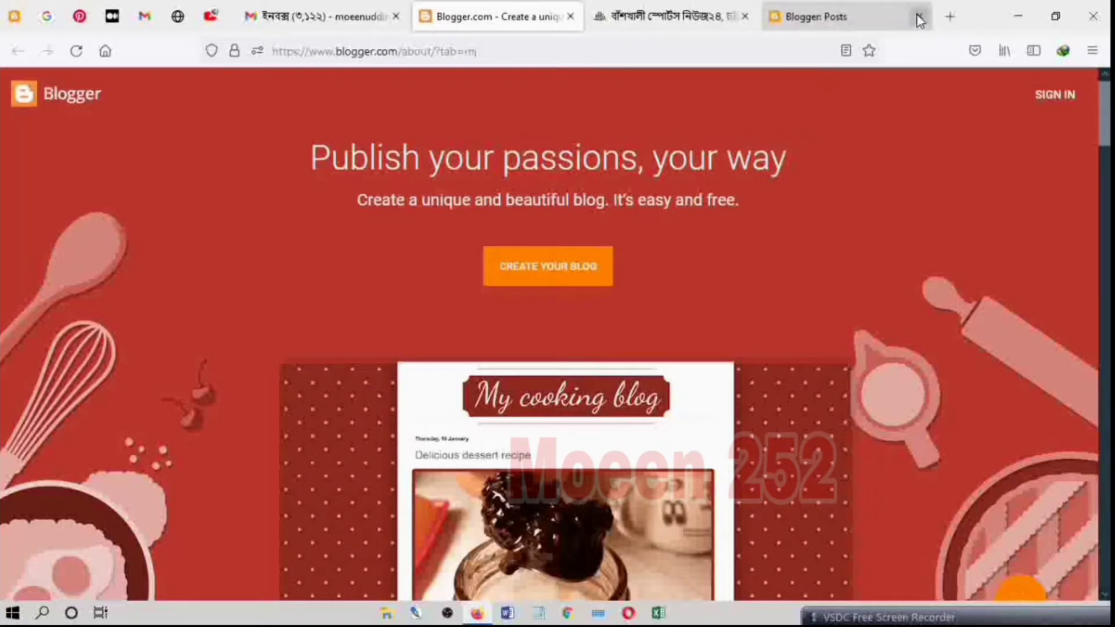
left_click(579, 277)
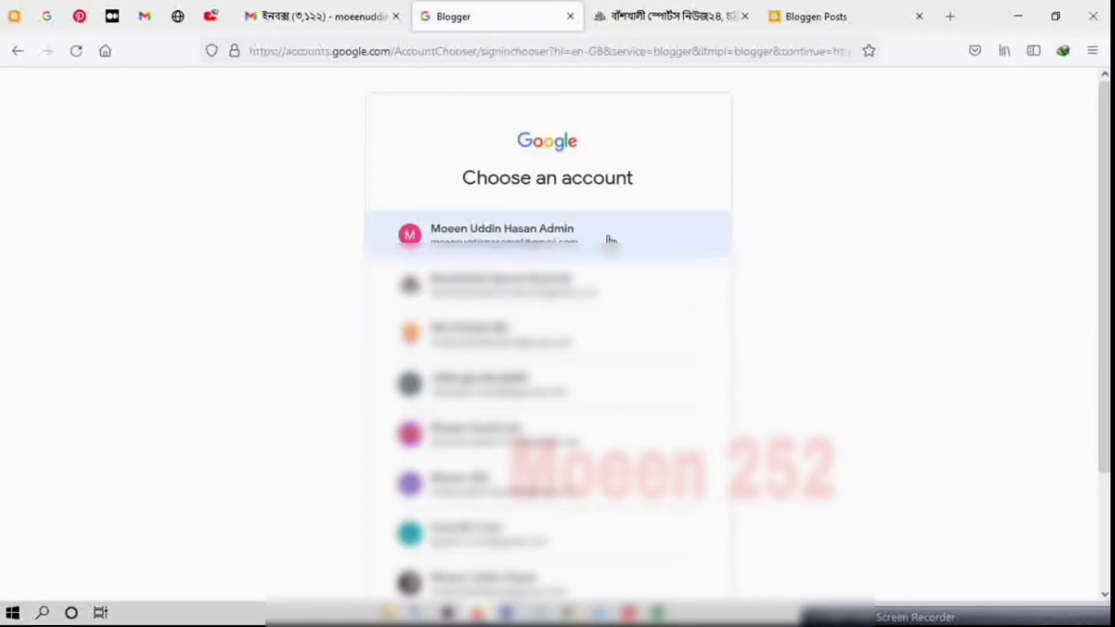
left_click(610, 238)
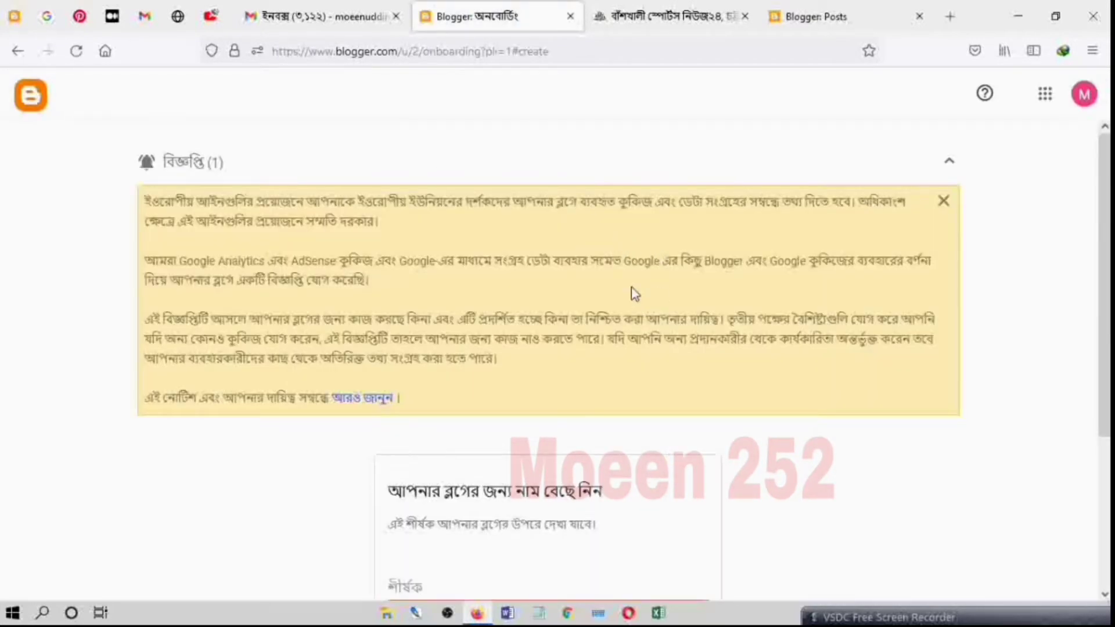
scroll(630, 290, "down", 4)
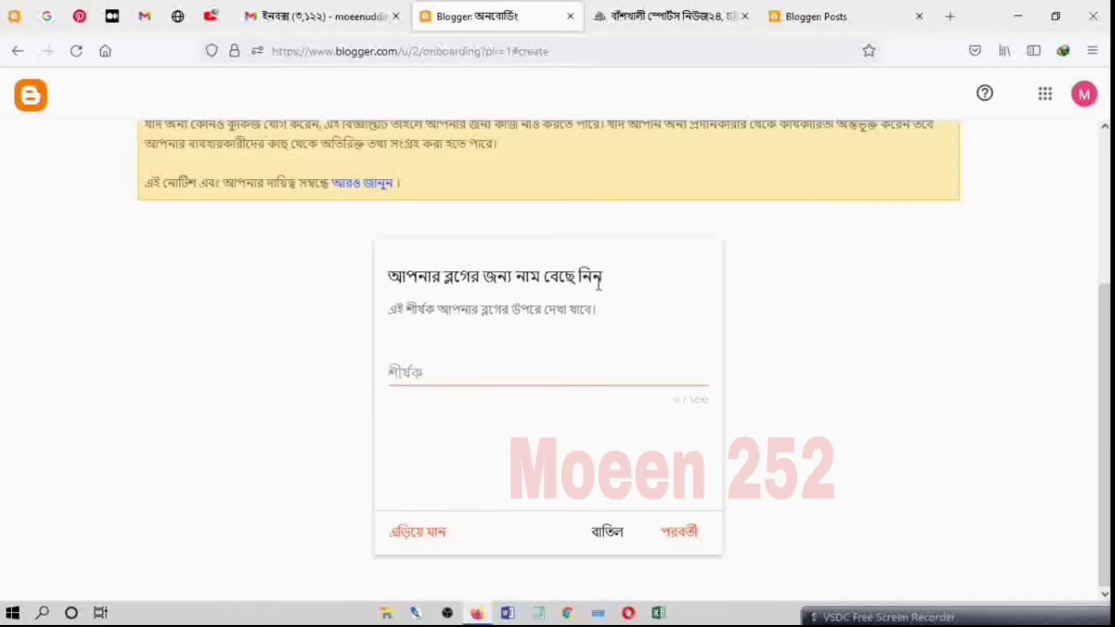
scroll(598, 284, "up", 4)
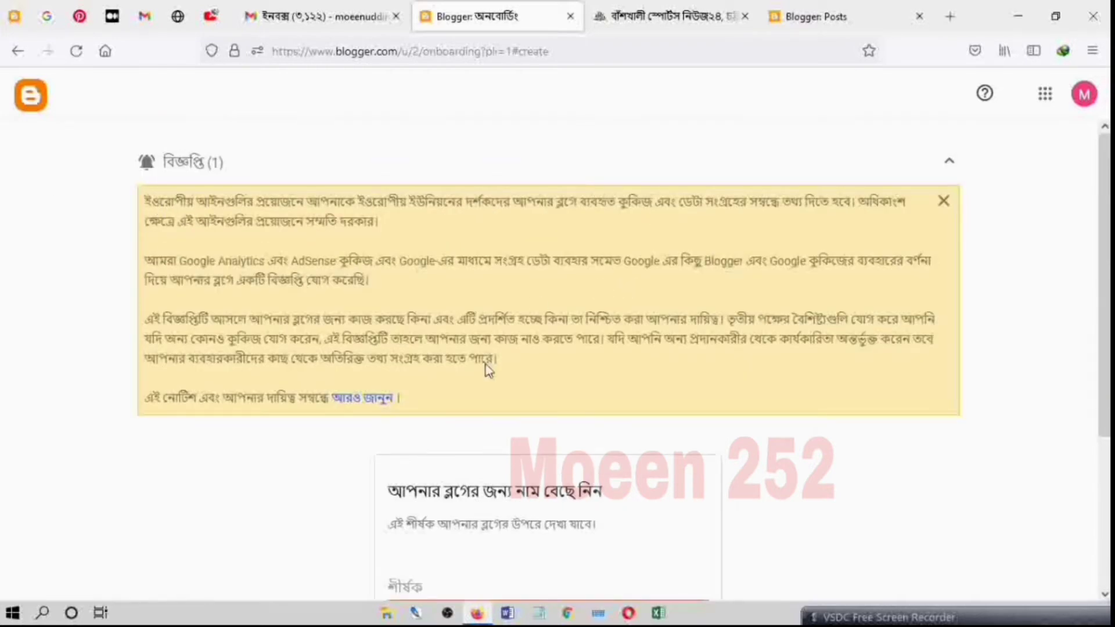
scroll(579, 322, "down", 4)
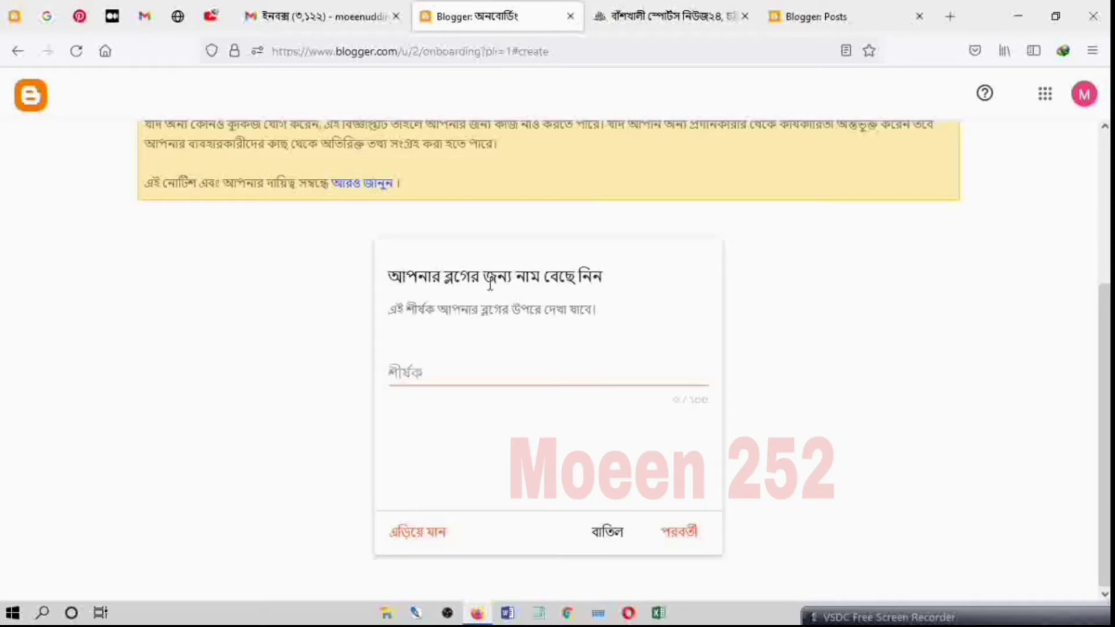
Step: Give the new blog the title BNS24 and continue to the web address choice
left_click(510, 374)
type("BNS")
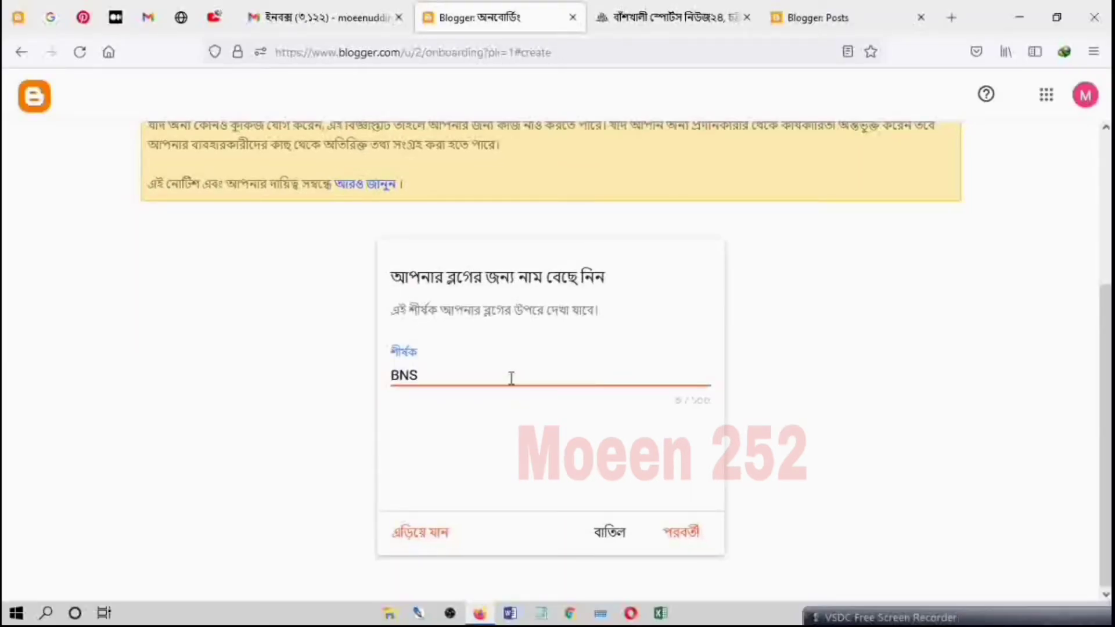
type("24")
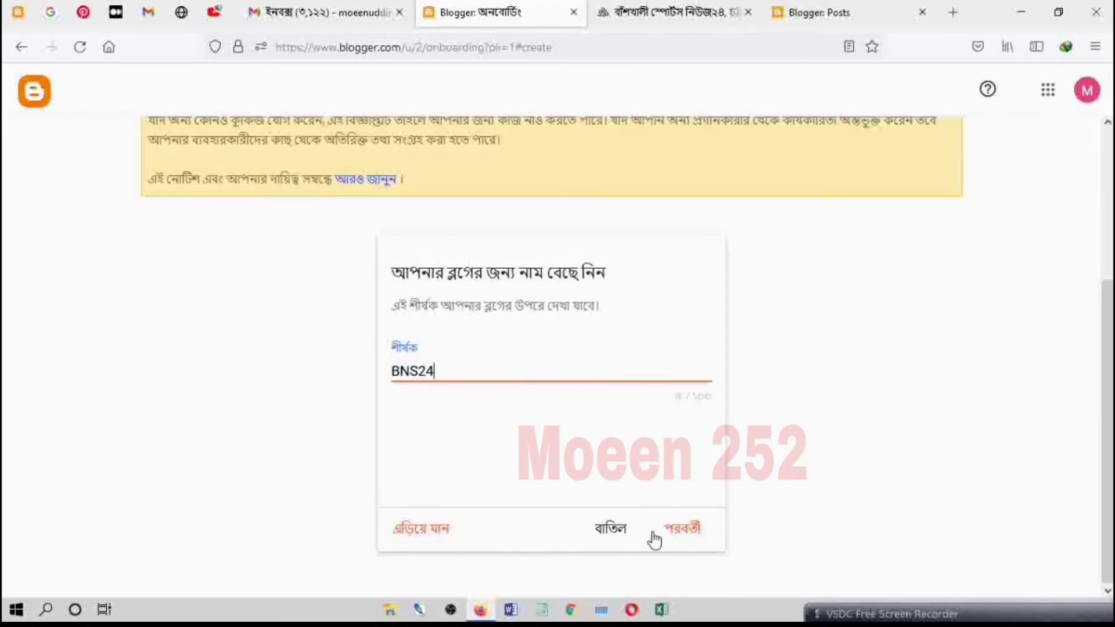
left_click(683, 529)
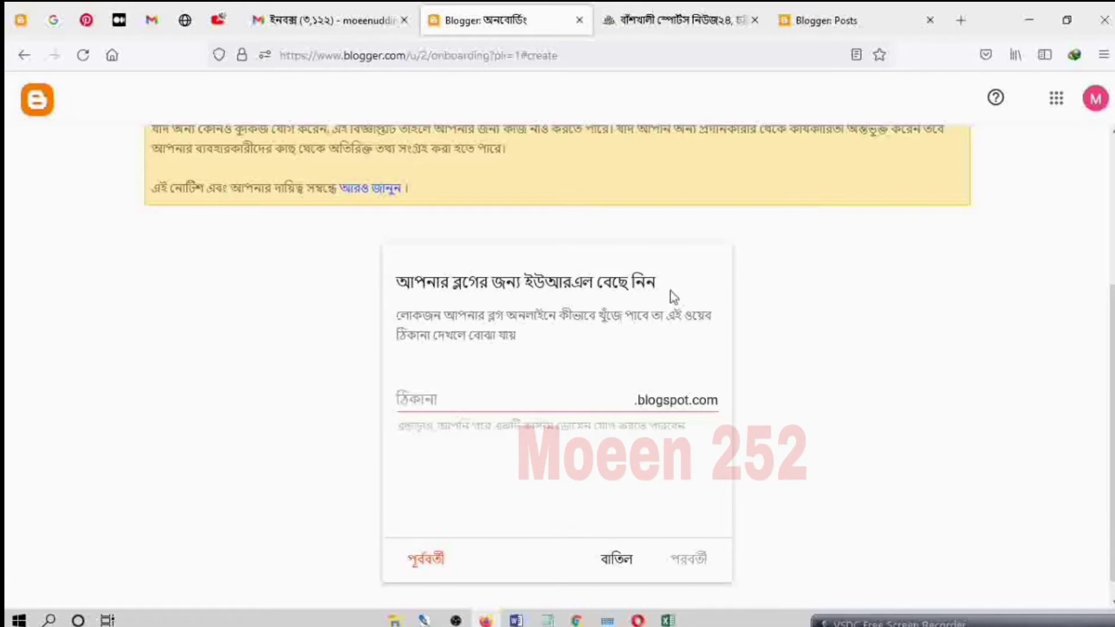
Step: Set the blog's web address to bsn24bd.blogspot.com and continue to the display name
left_click(506, 406)
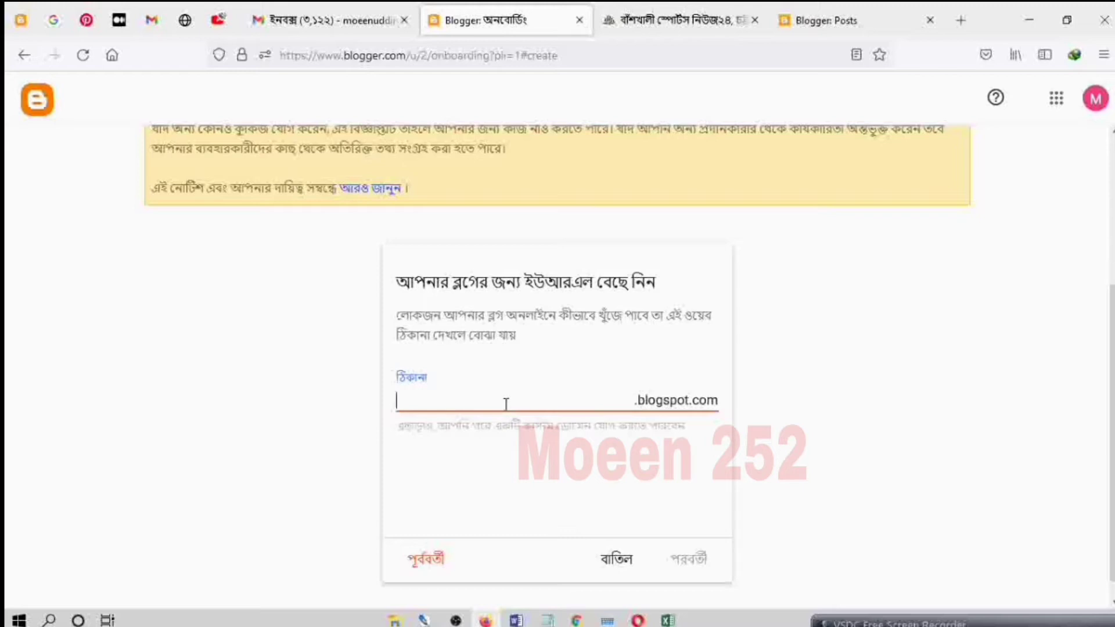
type("bsn24bd")
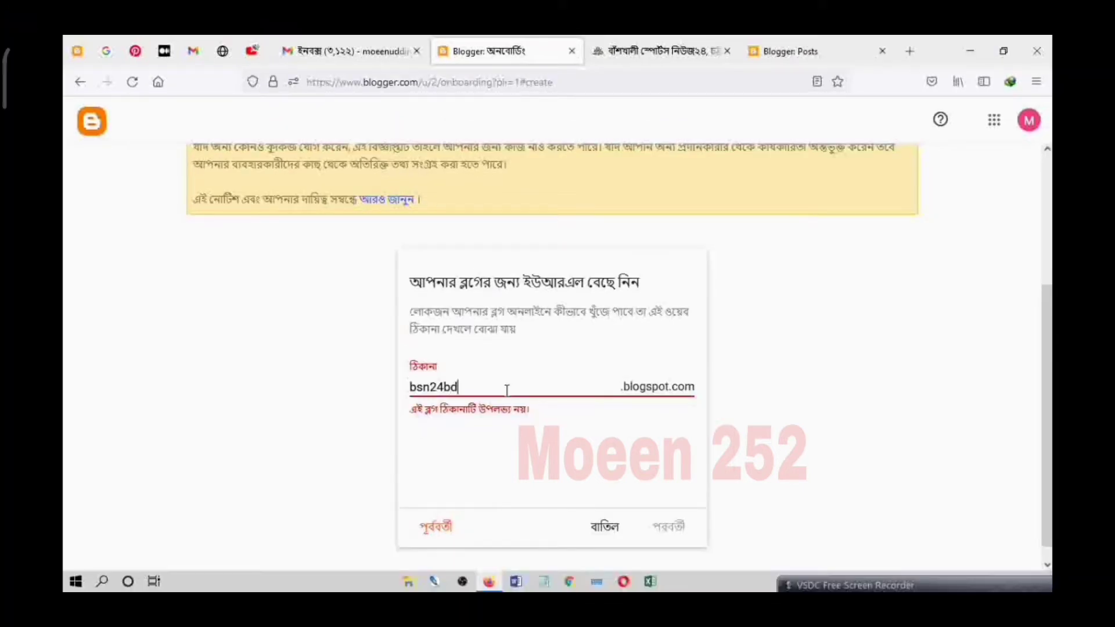
left_click(672, 527)
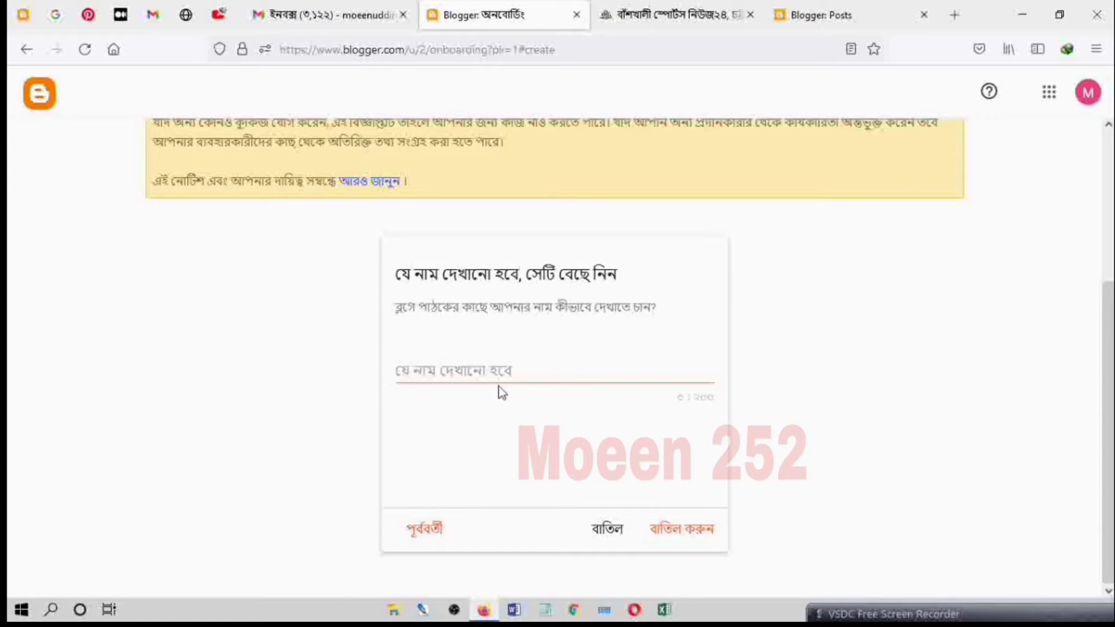
Step: Enter BSN24 as the display name, finish creating the blog, and dismiss the cookie notice on its dashboard
left_click(510, 370)
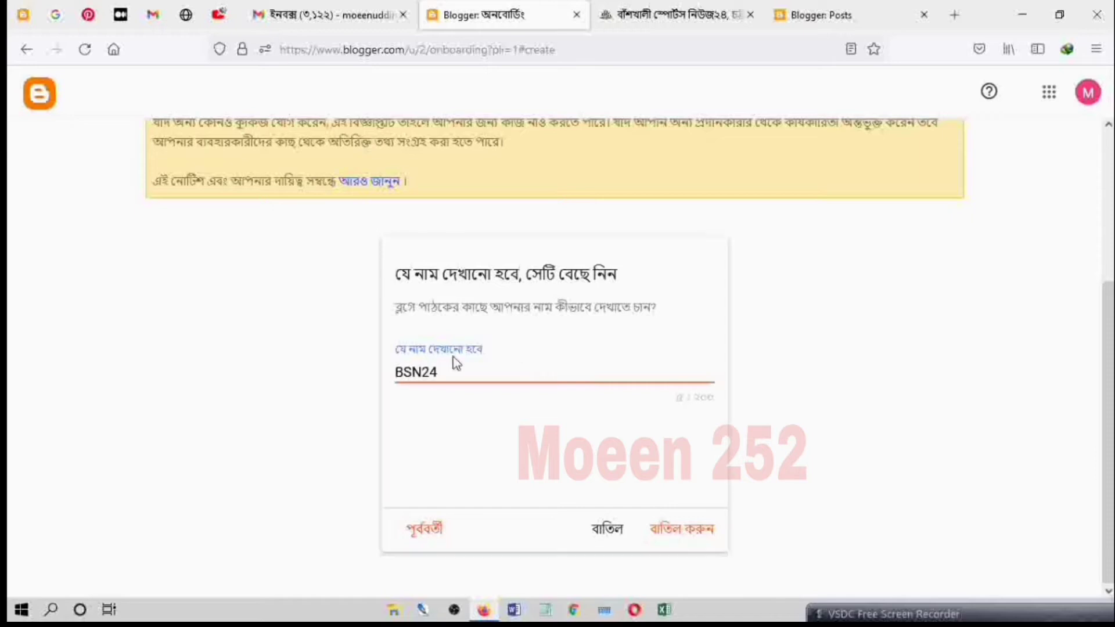
left_click(705, 534)
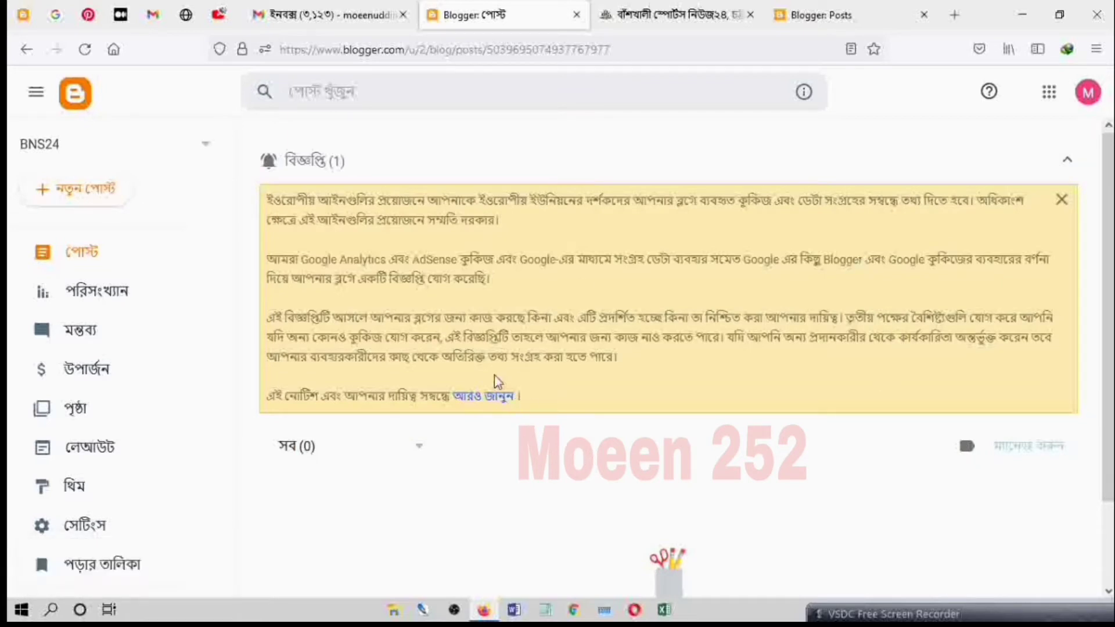
left_click(1063, 200)
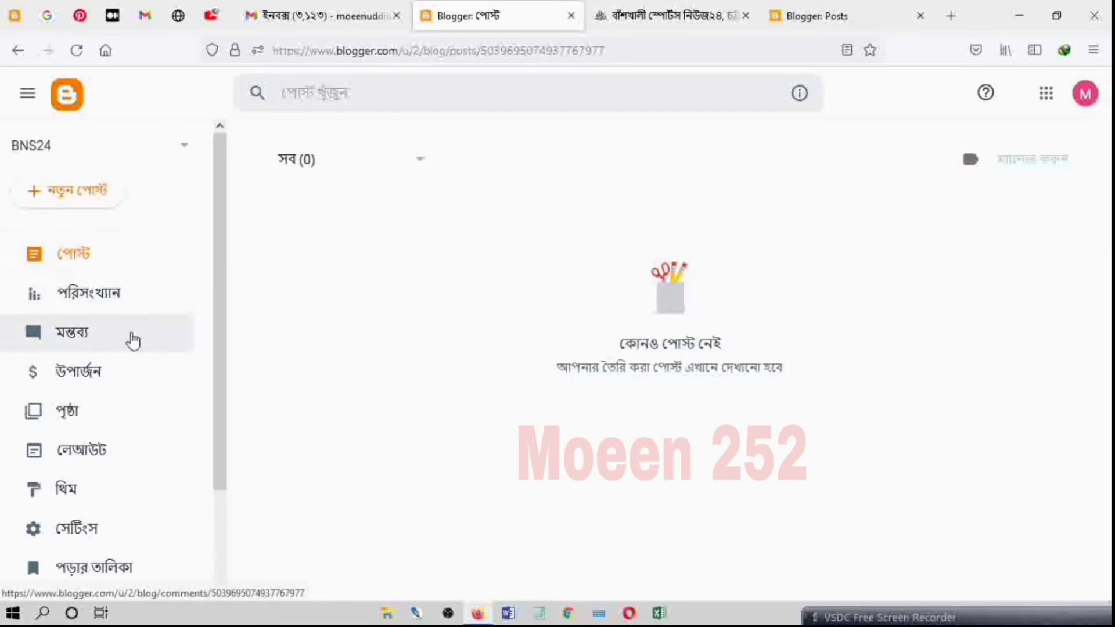
Step: Look through the new blog's Earnings, Posts, Stats, Comments and Pages sections
left_click(133, 381)
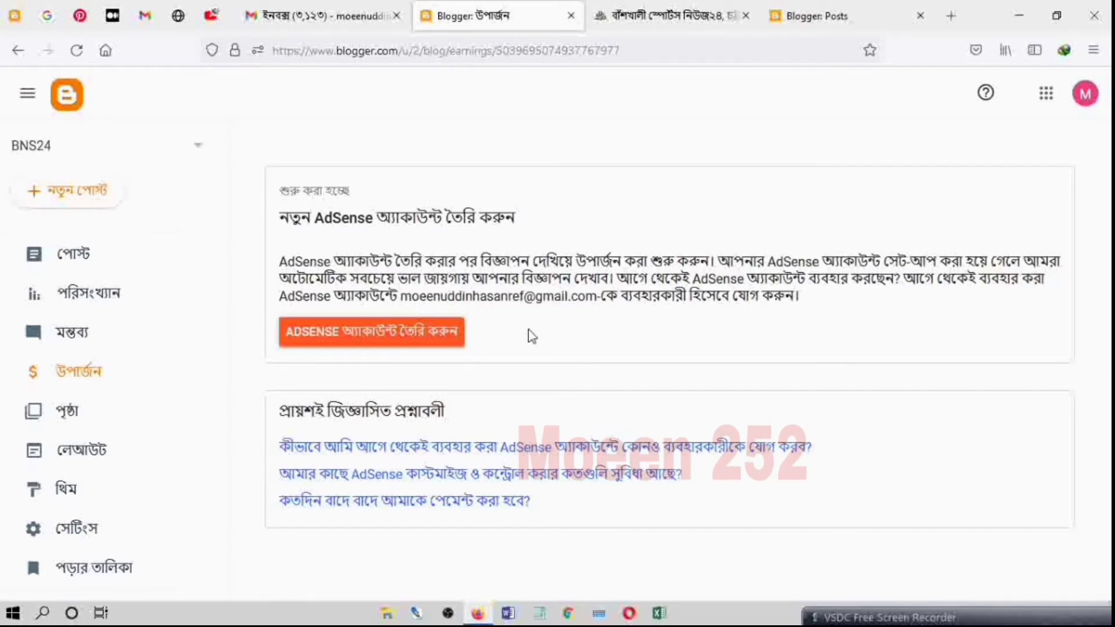
left_click(105, 260)
left_click(119, 296)
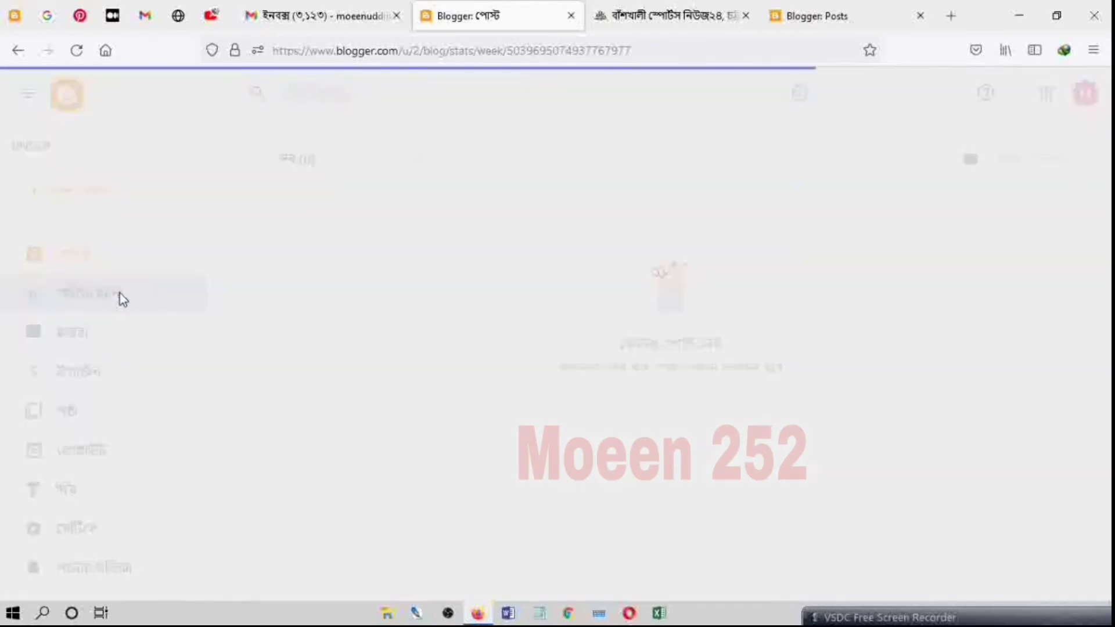
scroll(540, 230, "down", 10)
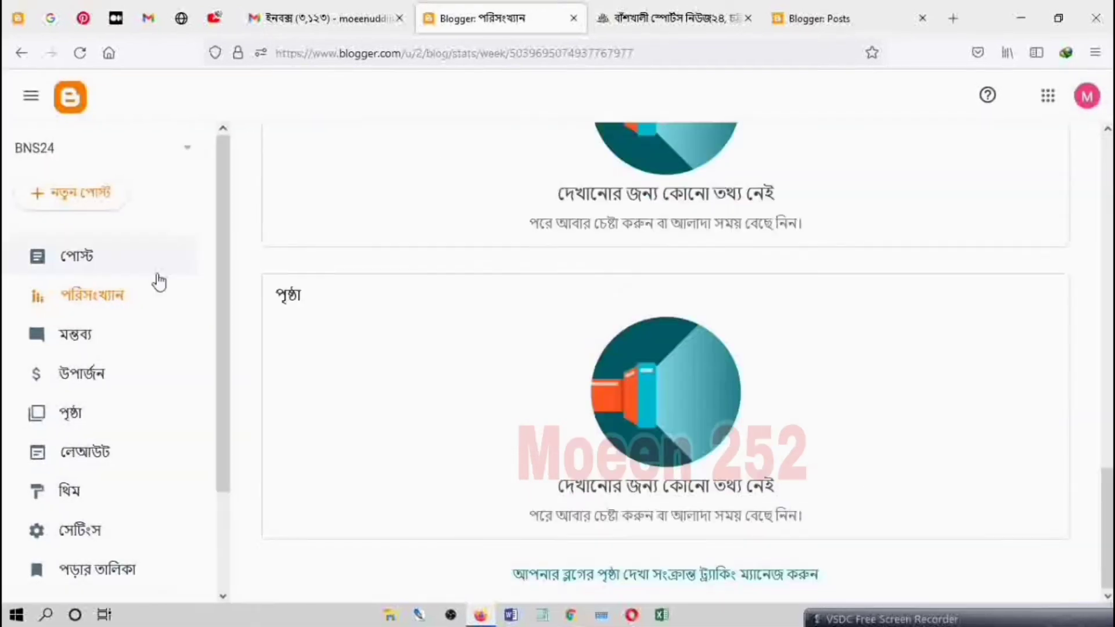
left_click(112, 336)
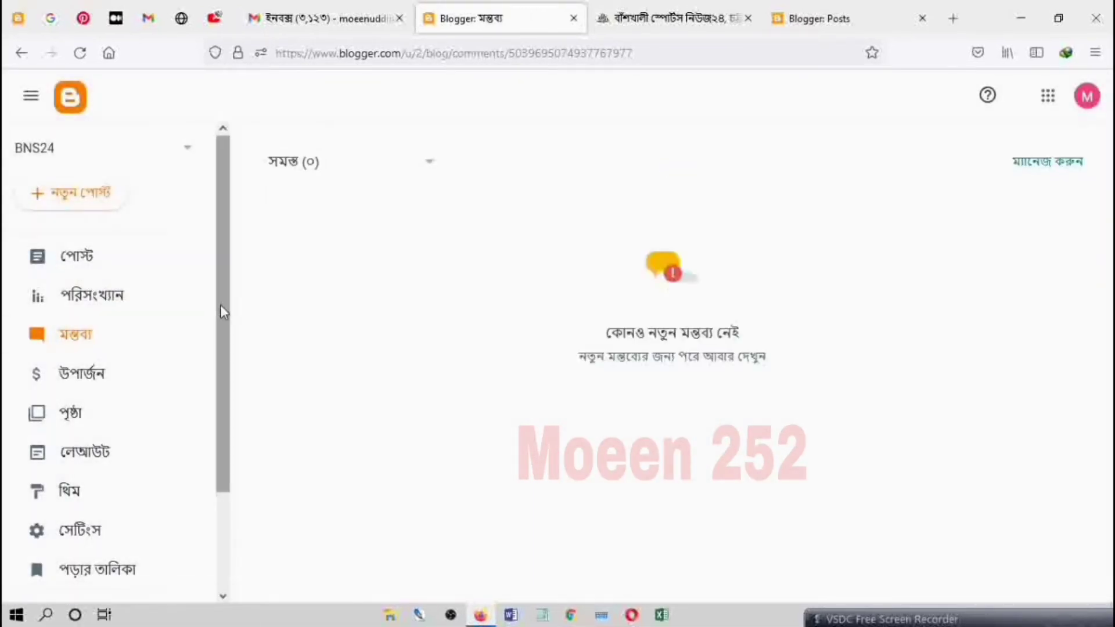
left_click(431, 169)
left_click(662, 273)
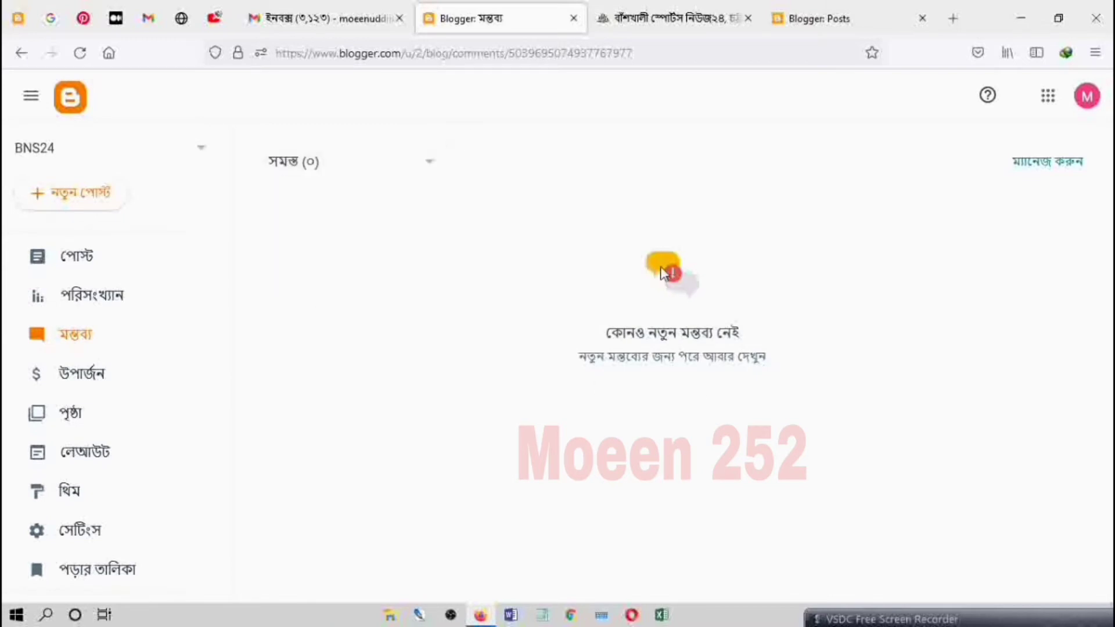
left_click(107, 409)
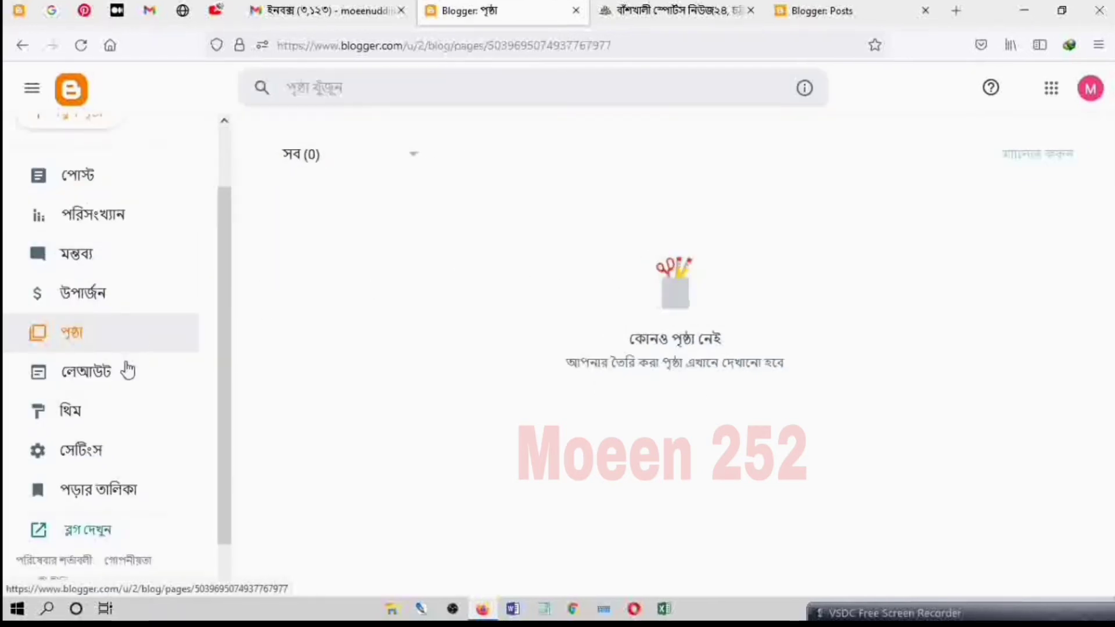
Step: Open the blog's Layout section and examine its gadget areas down to the footer
left_click(134, 371)
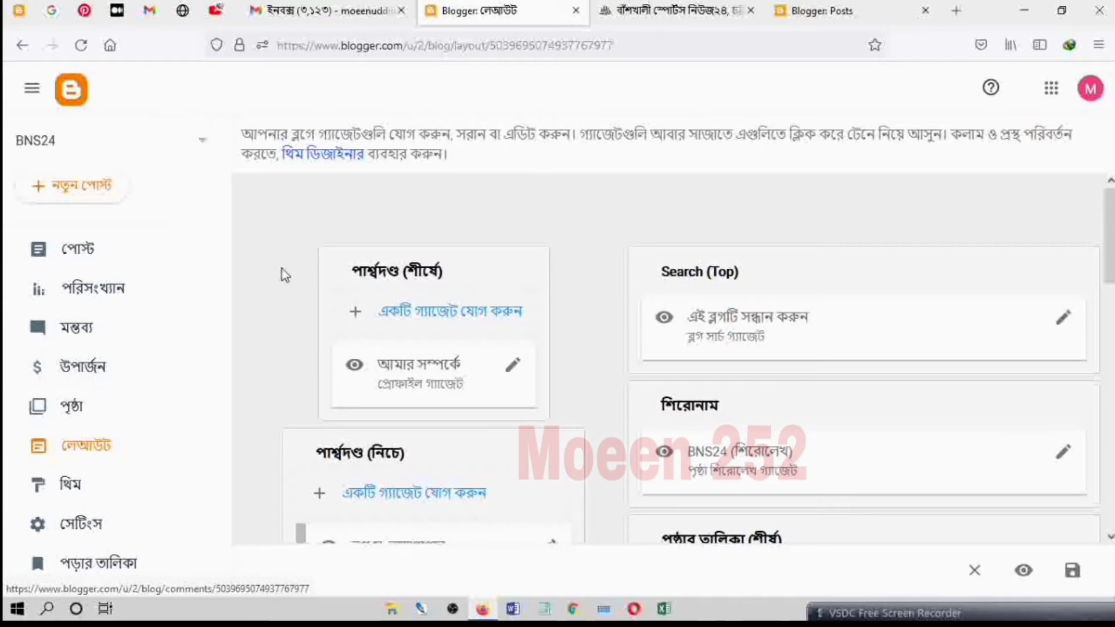
scroll(586, 242, "down", 2)
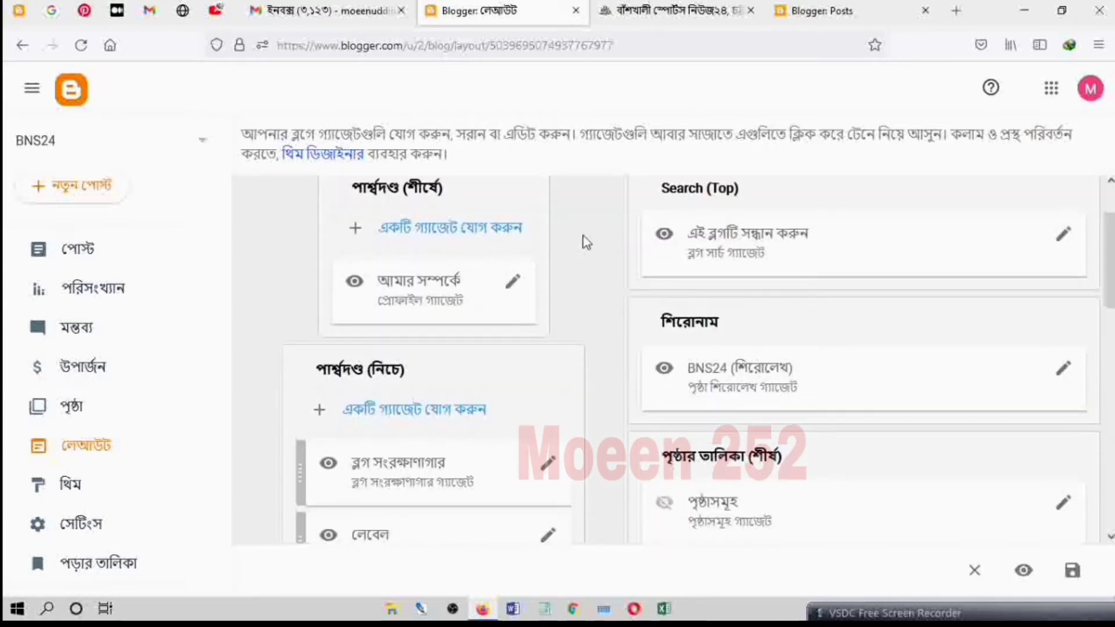
scroll(587, 243, "down", 10)
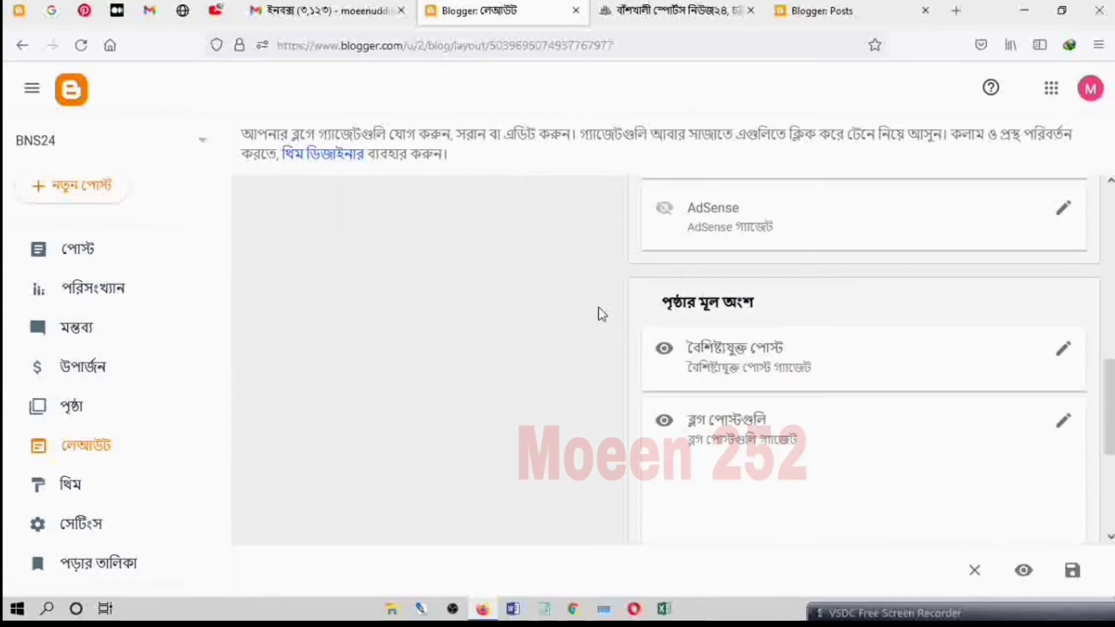
scroll(602, 314, "down", 4)
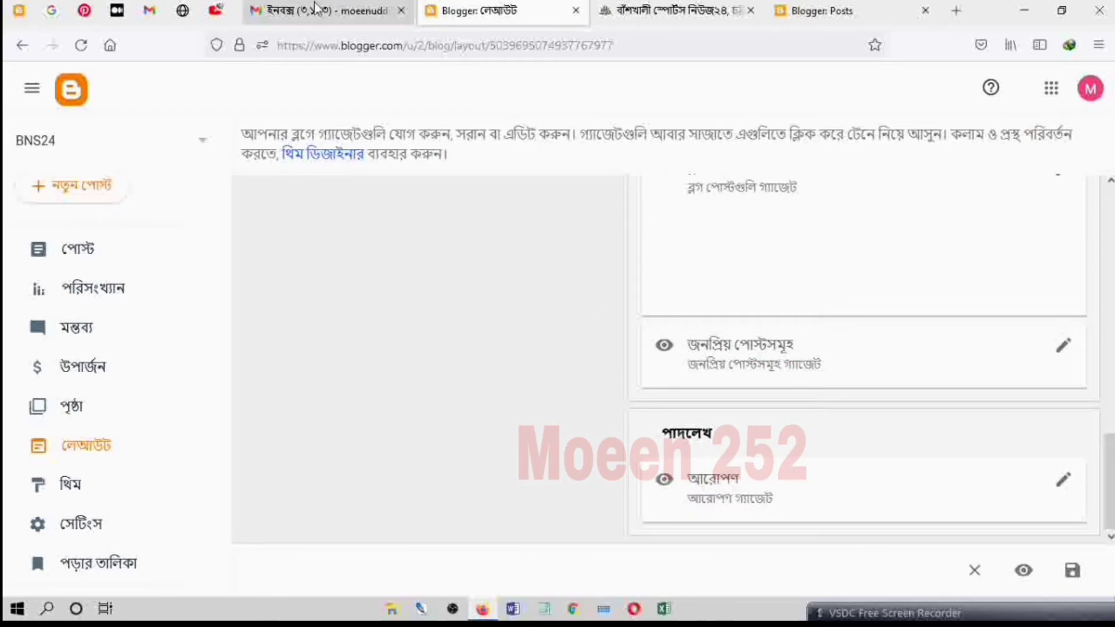
Step: View the example sports blog's homepage and its Blogger post list, close the post list, and return to the new blog's layout
left_click(674, 17)
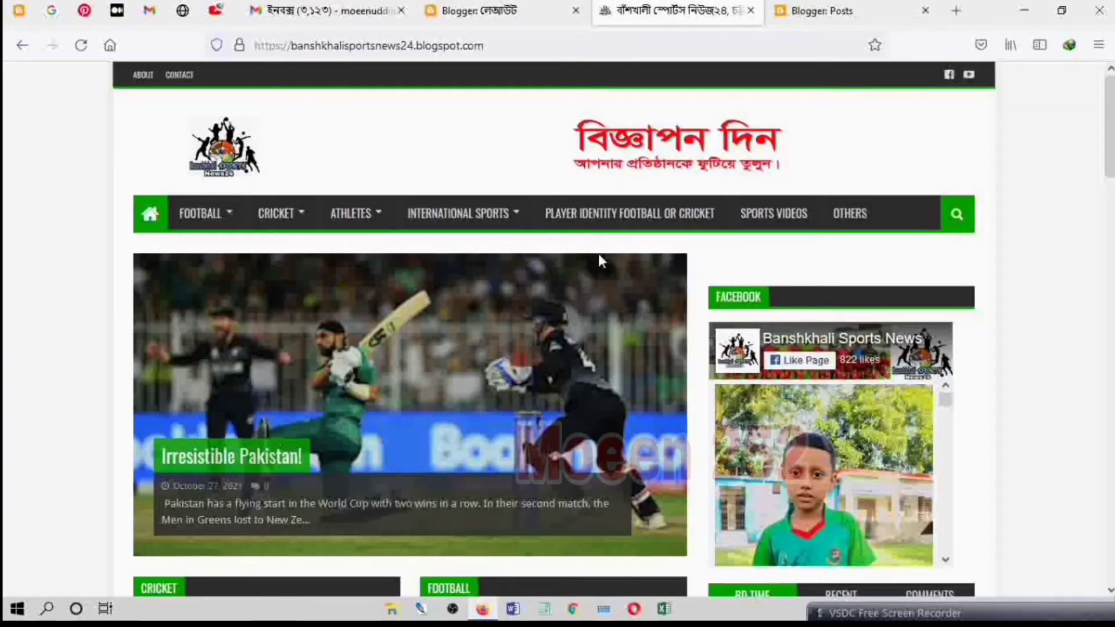
scroll(542, 285, "down", 20)
scroll(542, 289, "up", 15)
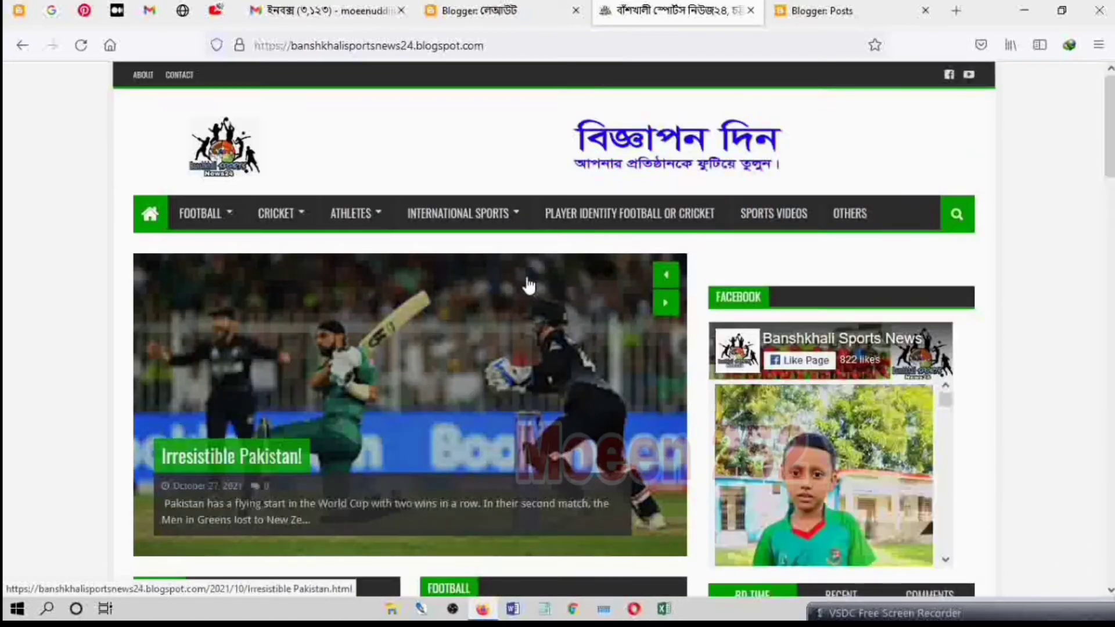
left_click(785, 10)
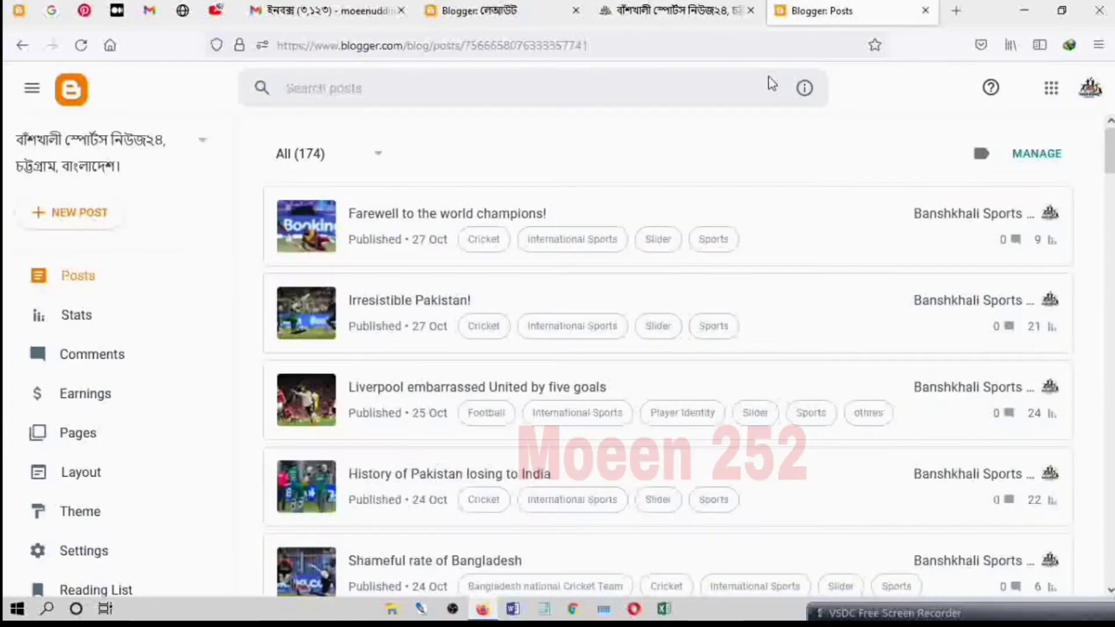
key("ctrl+w")
left_click(561, 15)
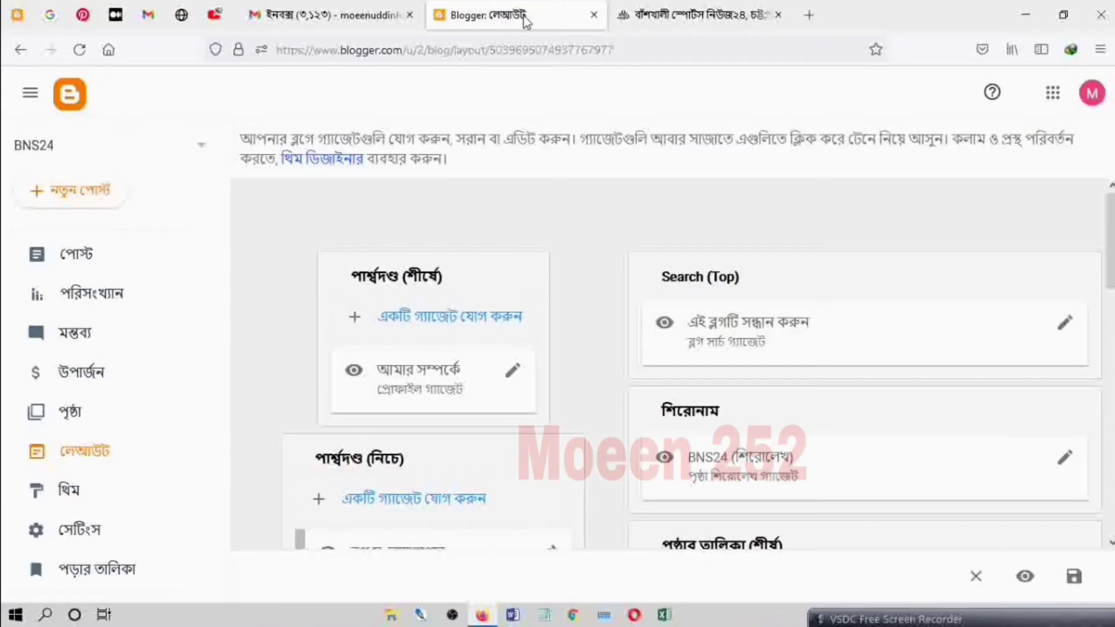
Step: Open the Theme section, browse the gallery from Contempo to Travel, and view the extra options for the current Contempo Light theme
left_click(62, 500)
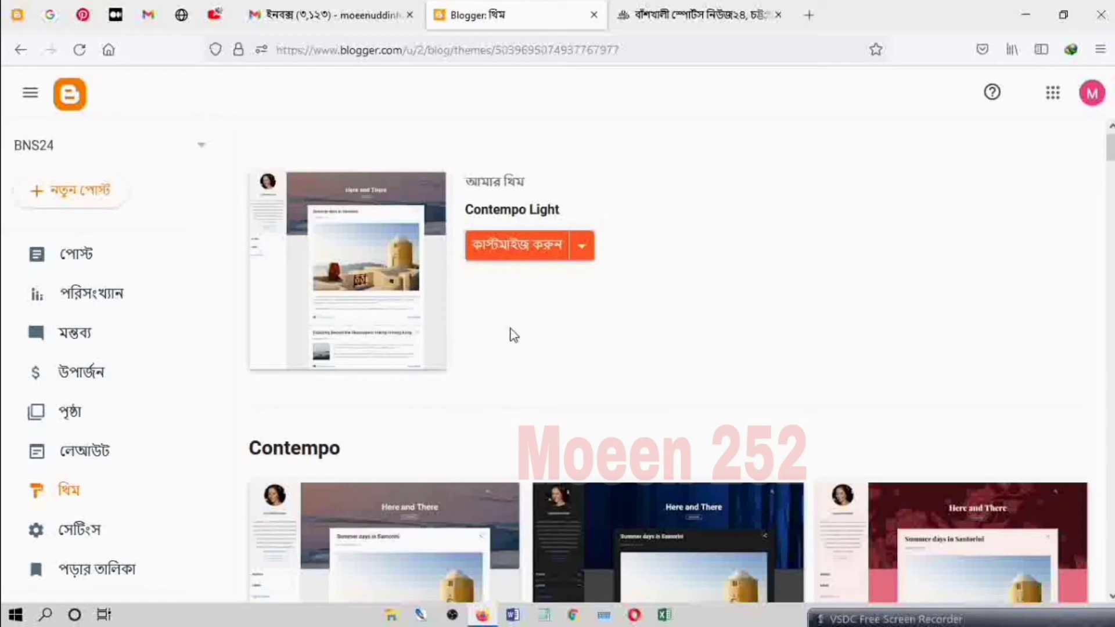
scroll(514, 329, "down", 10)
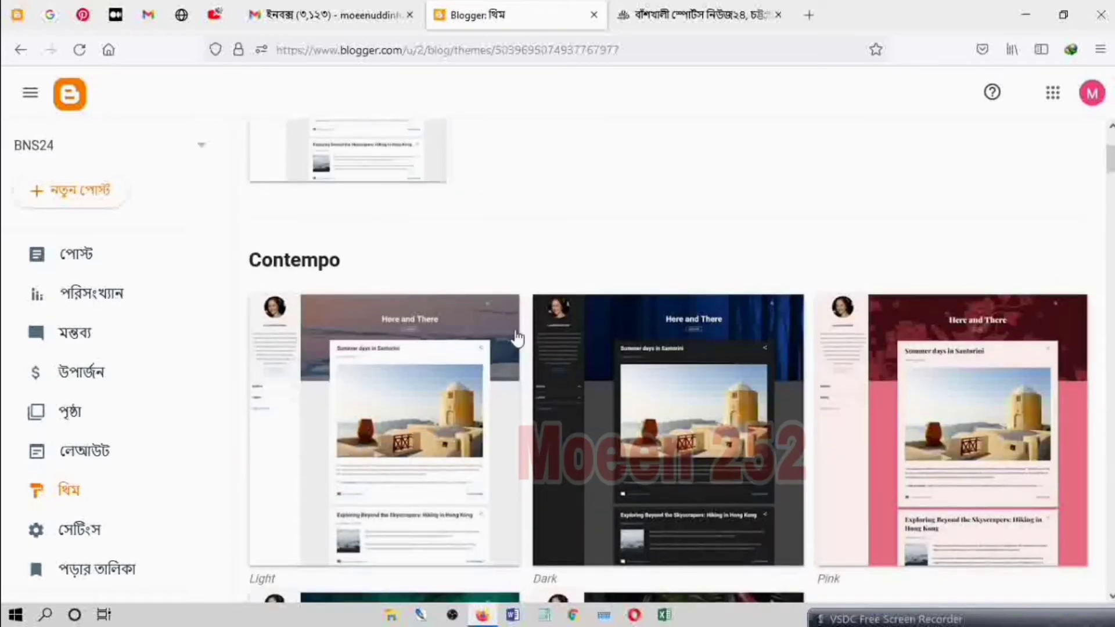
scroll(522, 342, "down", 10)
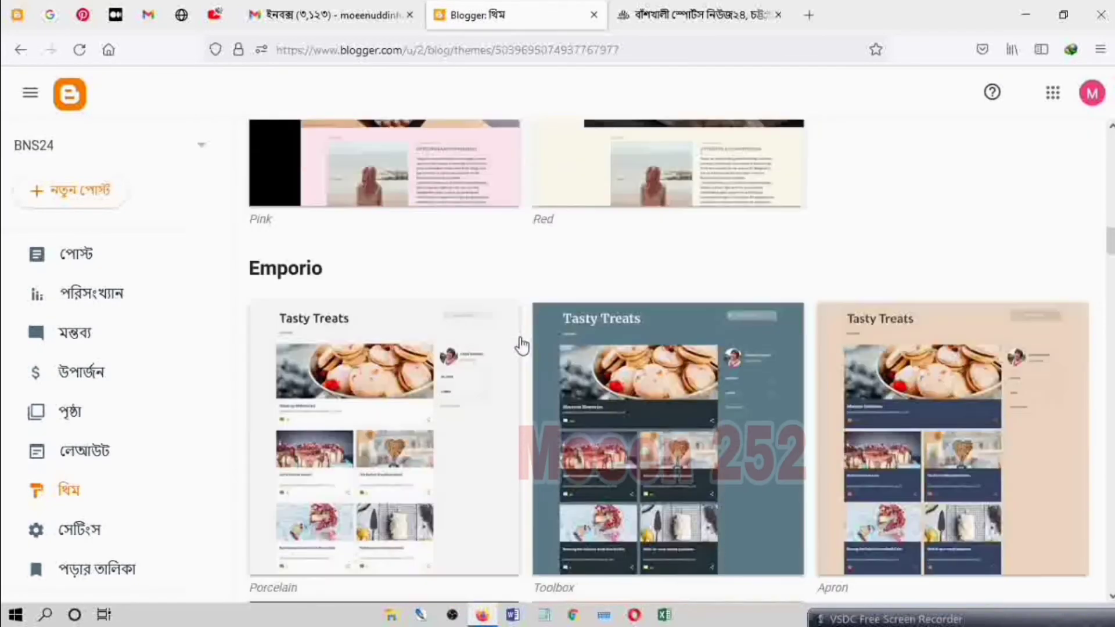
scroll(525, 351, "down", 10)
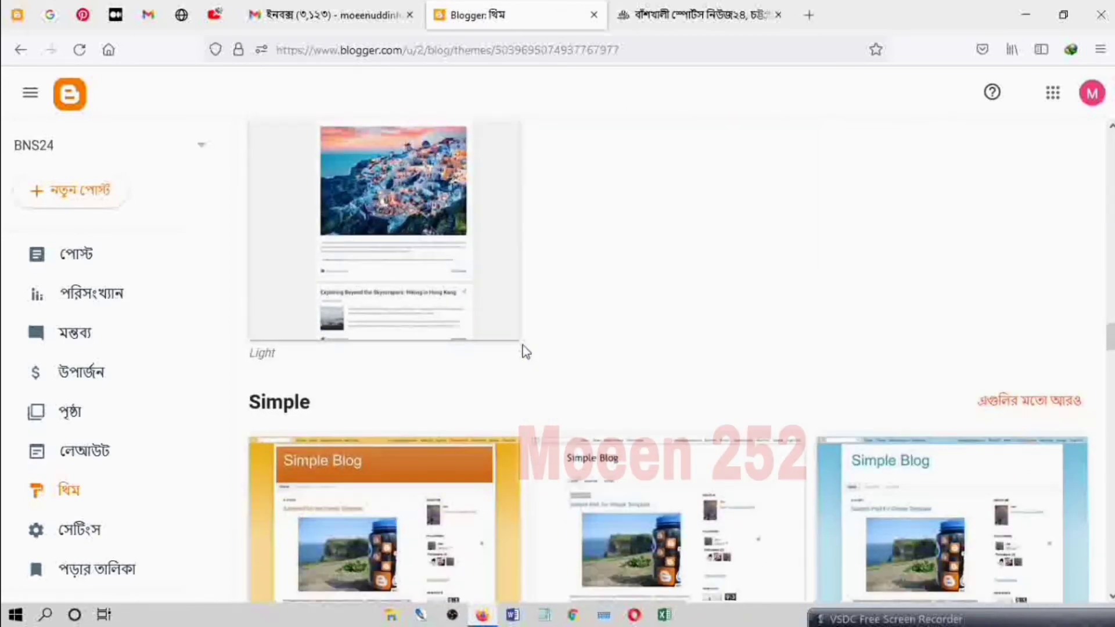
scroll(526, 353, "down", 10)
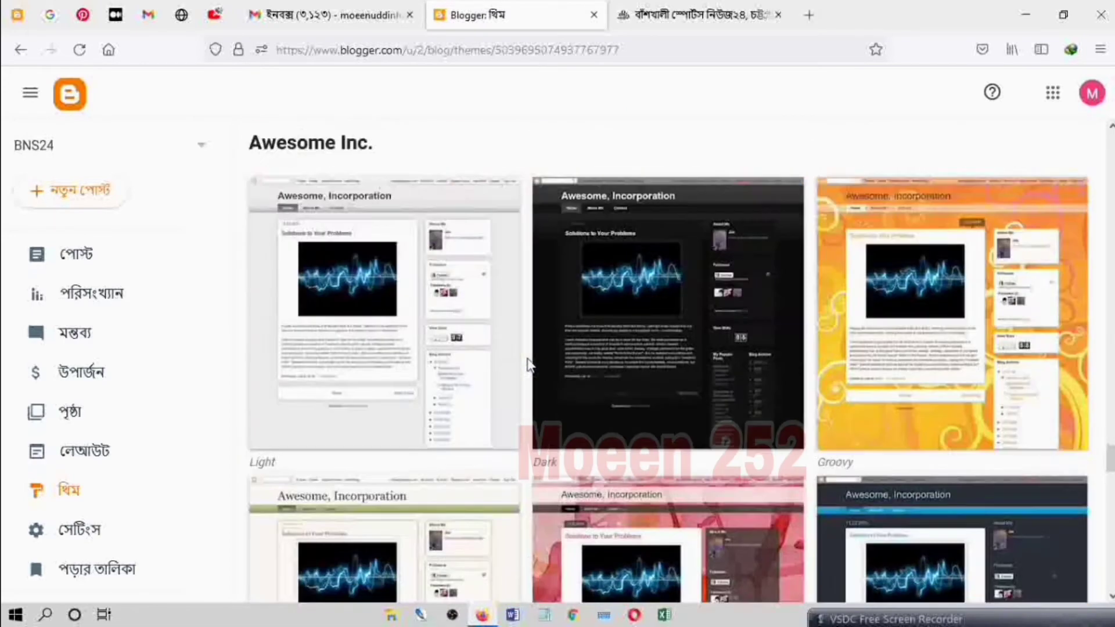
scroll(528, 366, "down", 15)
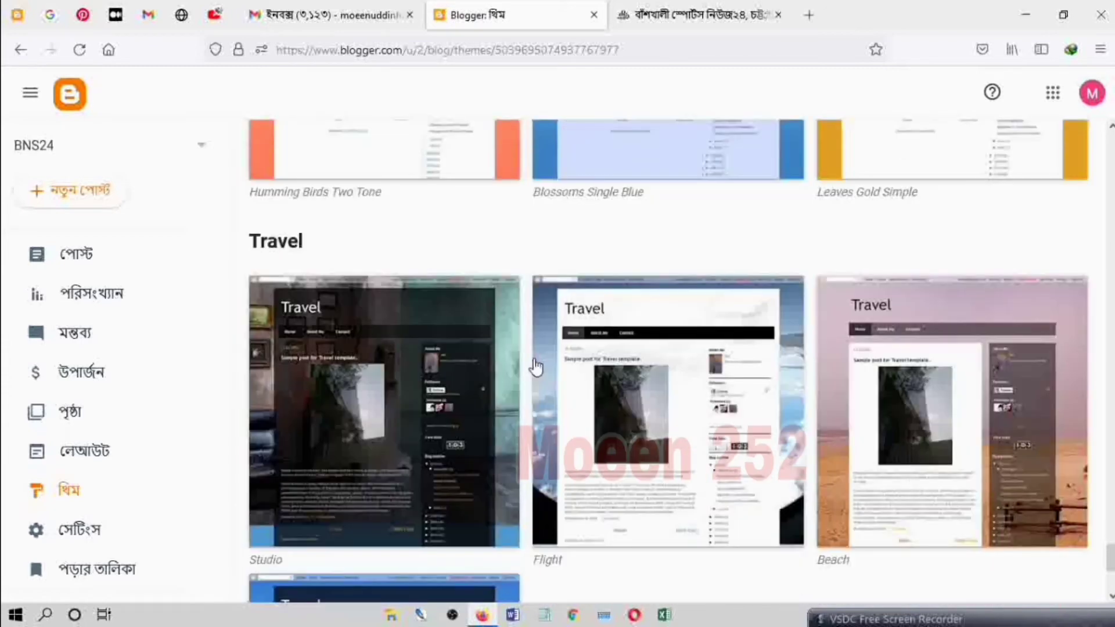
scroll(536, 365, "up", 15)
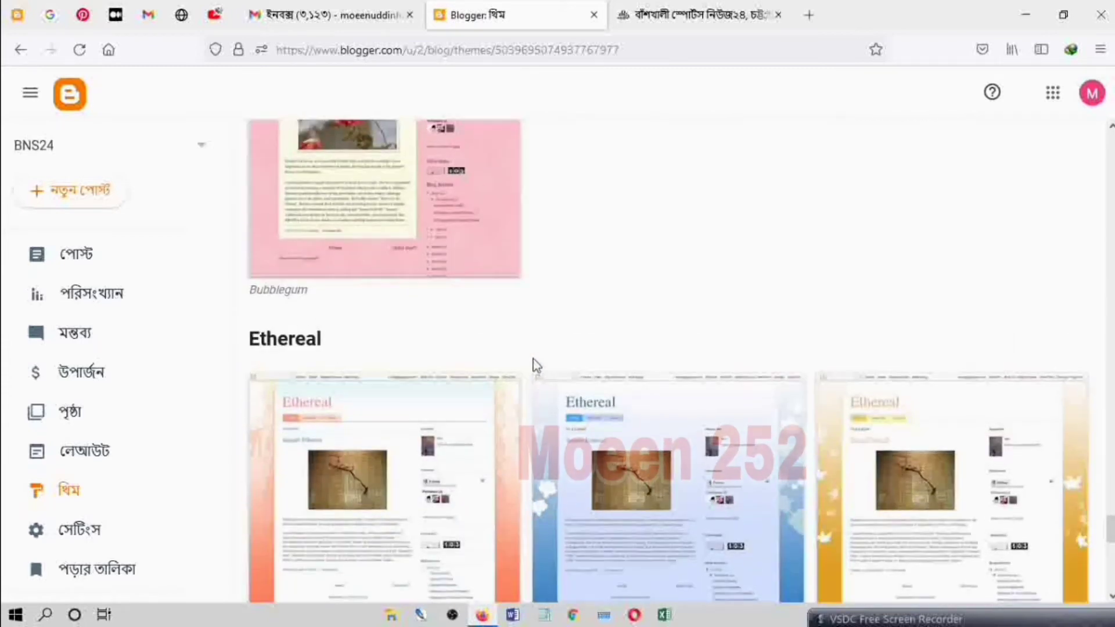
scroll(534, 365, "up", 15)
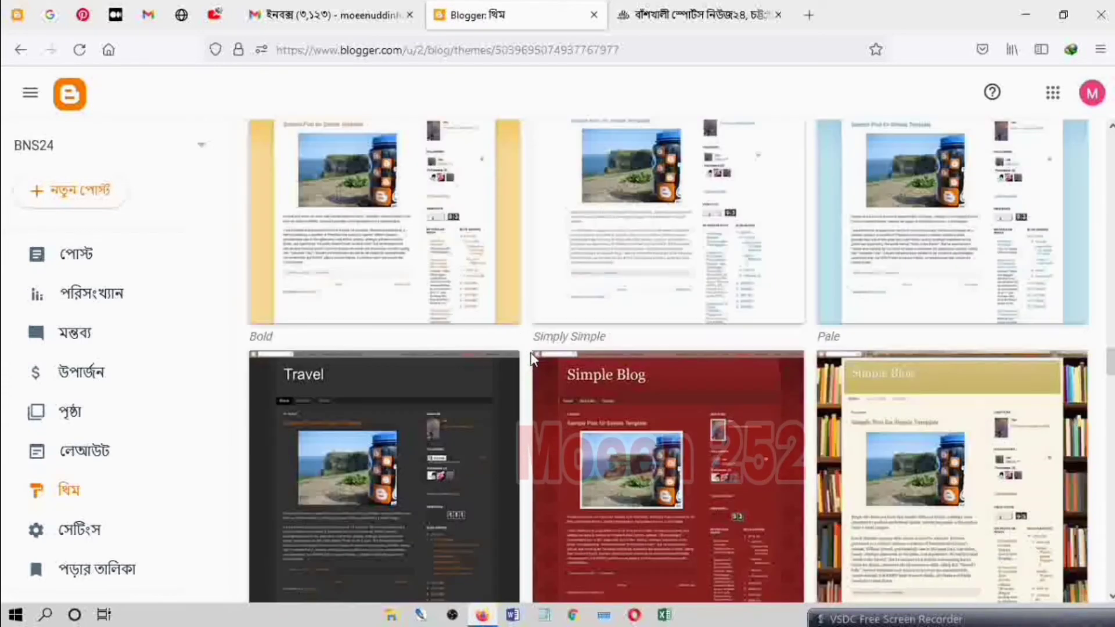
scroll(536, 351, "up", 15)
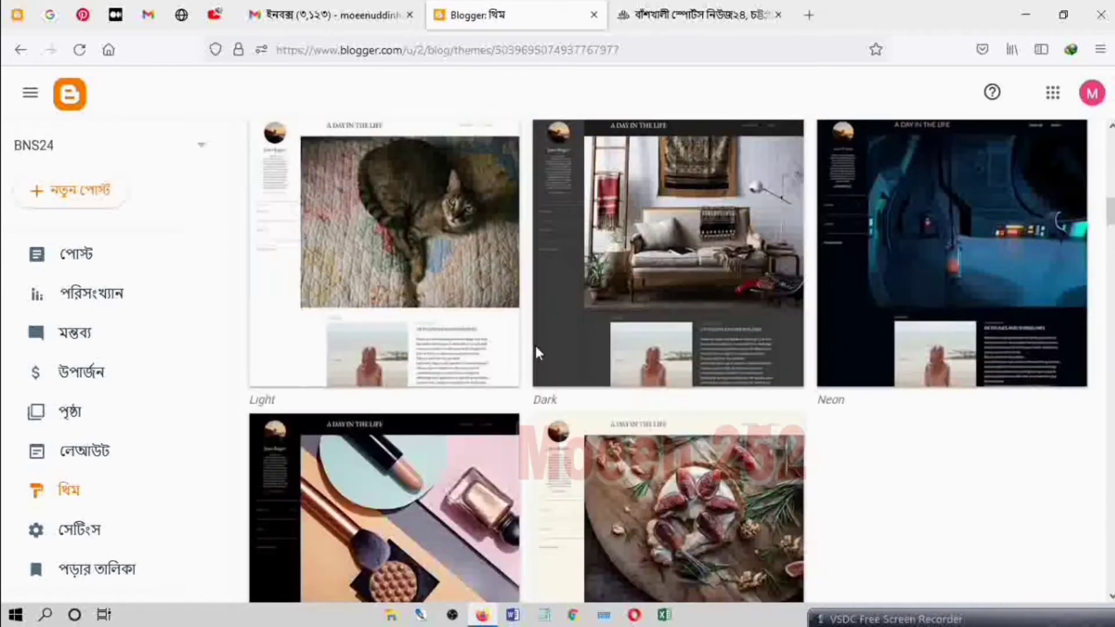
scroll(534, 343, "up", 4)
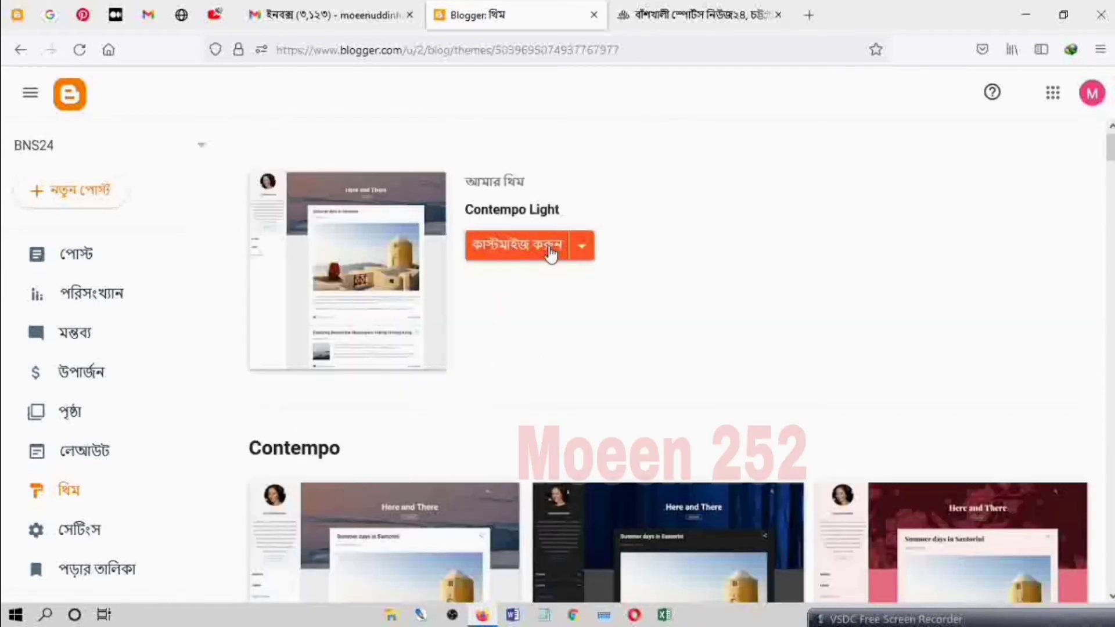
left_click(582, 254)
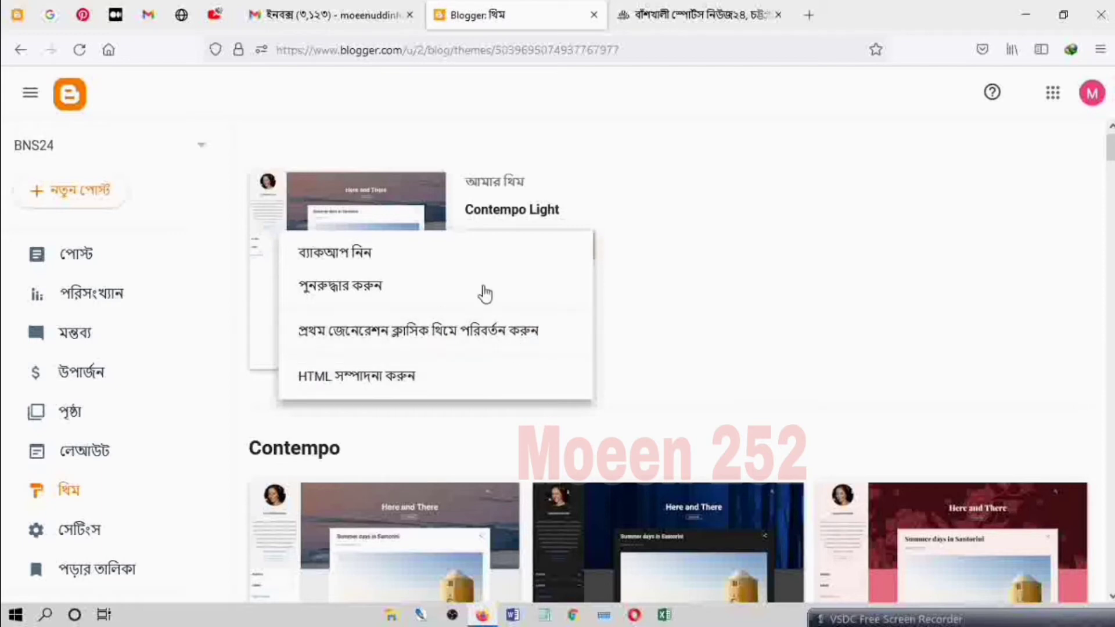
left_click(755, 284)
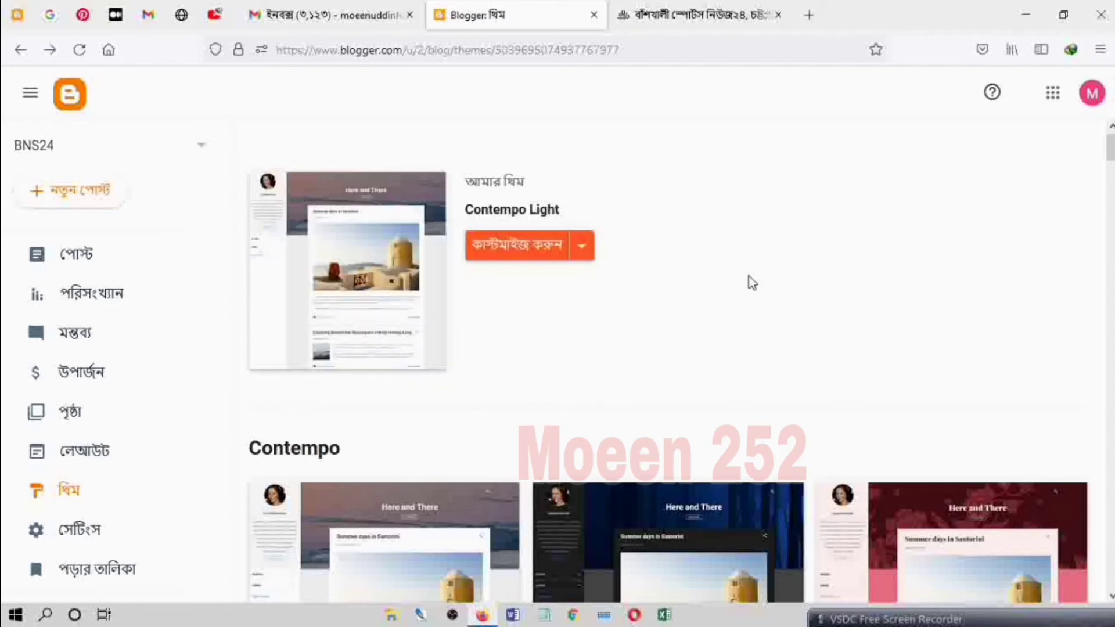
Step: Open the blog's Settings section and look through its settings from the basic options down to the site feed and general options
scroll(122, 446, "down", 3)
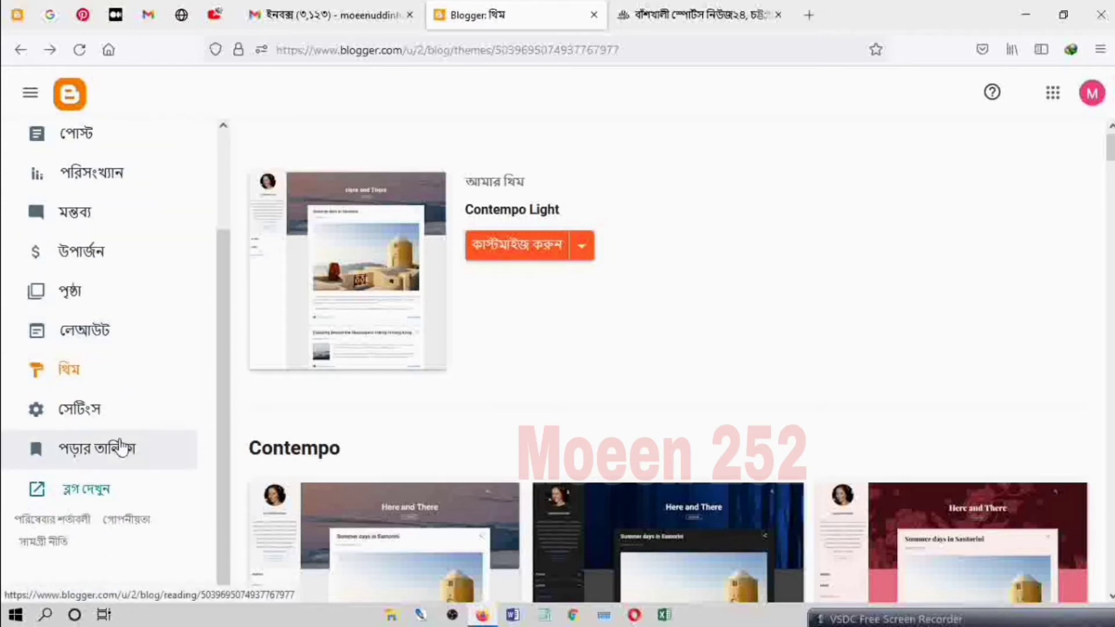
left_click(97, 412)
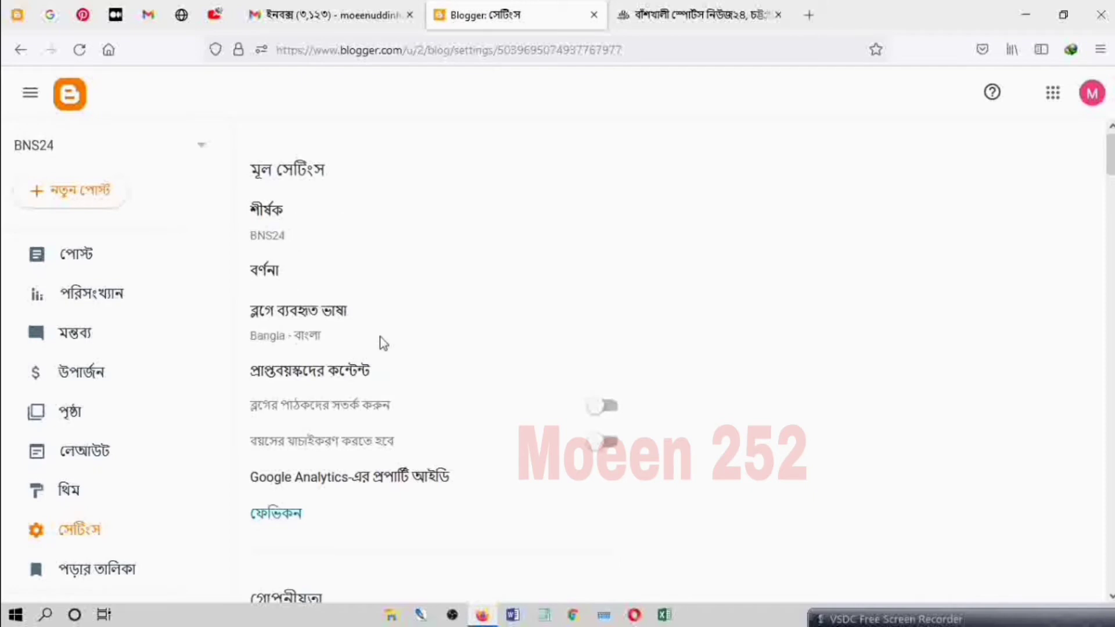
scroll(383, 343, "down", 6)
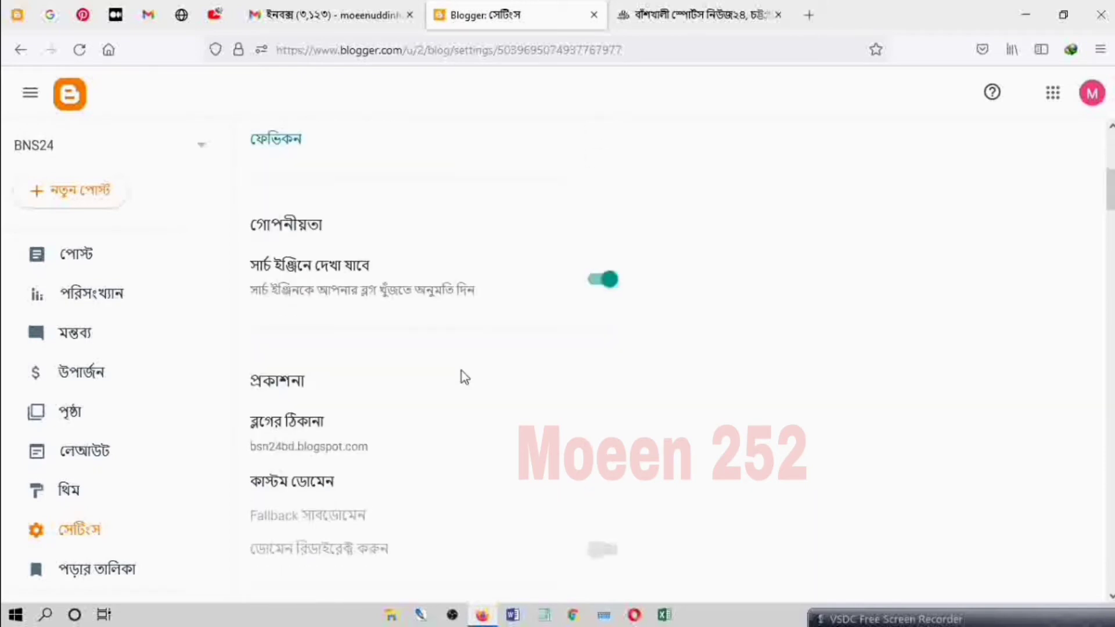
scroll(437, 381, "down", 15)
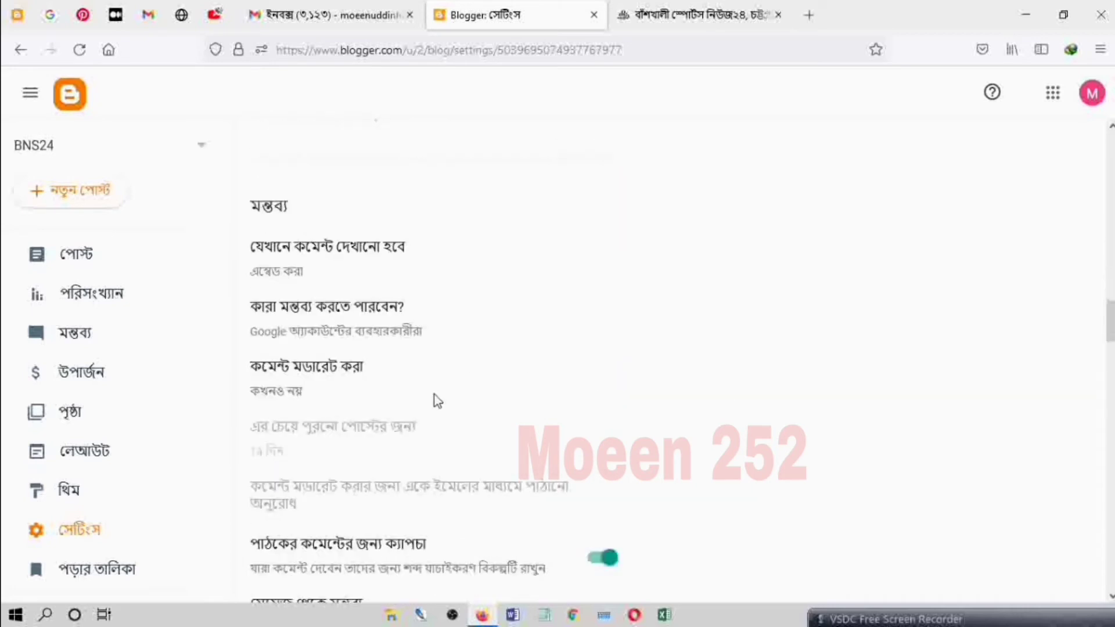
scroll(436, 399, "down", 20)
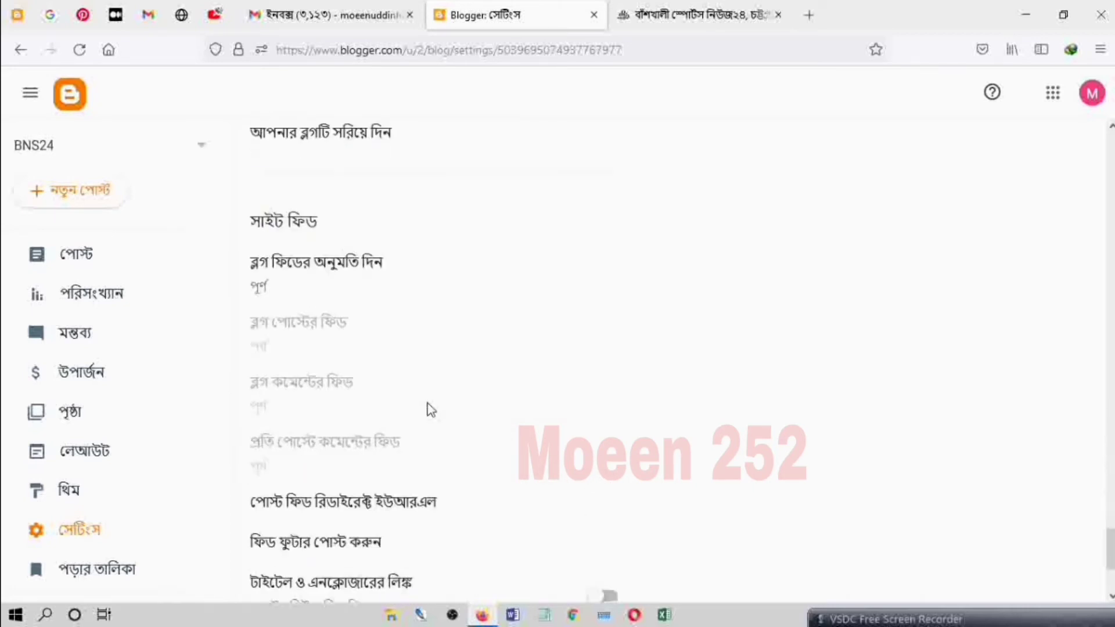
scroll(431, 410, "down", 3)
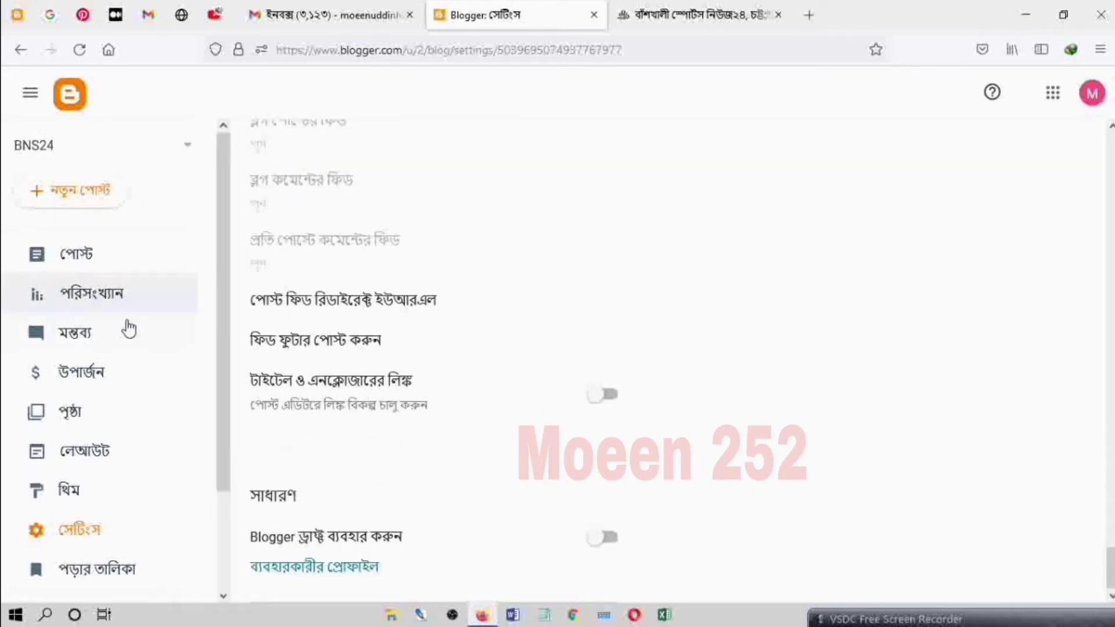
Step: Open the Reading List, view the live BNS24 blog at bsn24bd.blogspot.com, and return to the Blogger dashboard
scroll(128, 331, "down", 2)
left_click(96, 447)
left_click(93, 490)
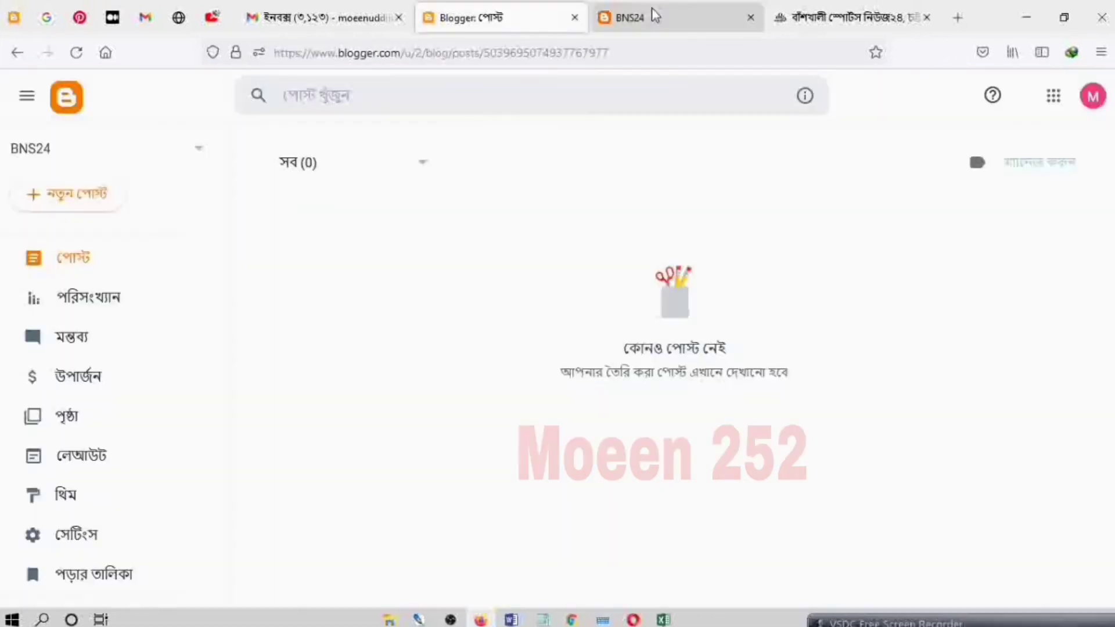
left_click(651, 11)
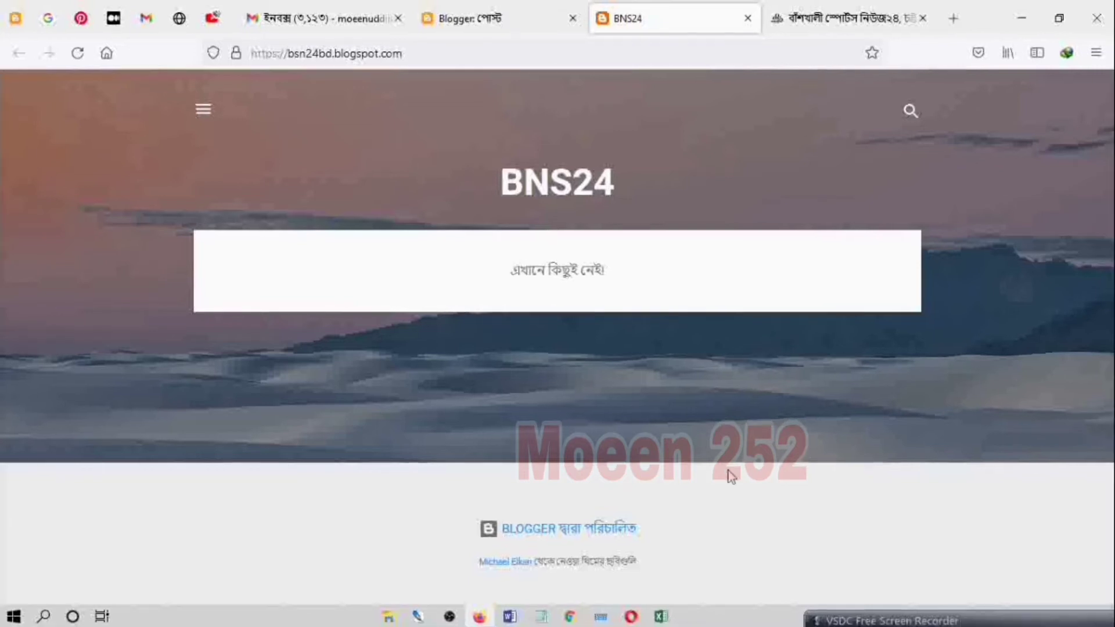
left_click(471, 22)
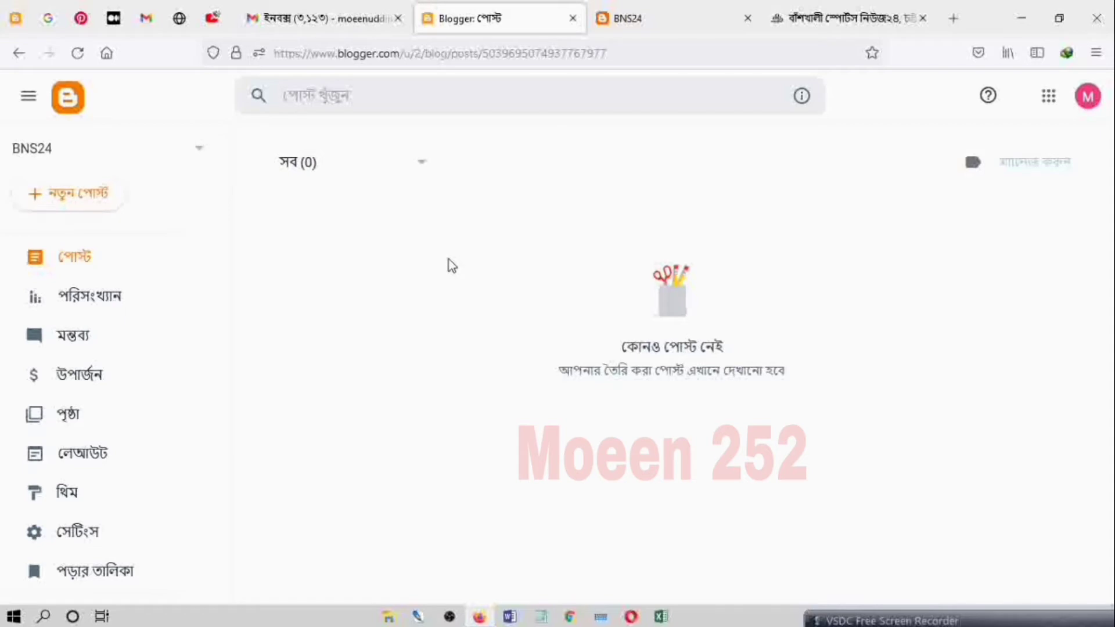
Step: On the example sports blog, open the "Irresistible Pakistan!" article and look through it down to the footer
left_click(807, 23)
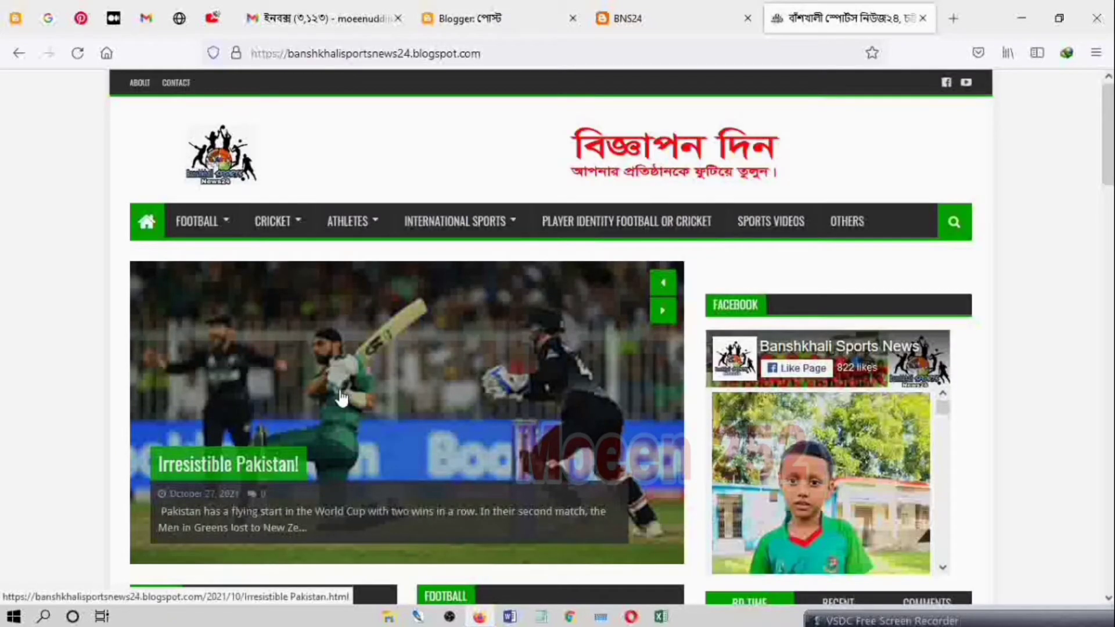
scroll(343, 398, "down", 1)
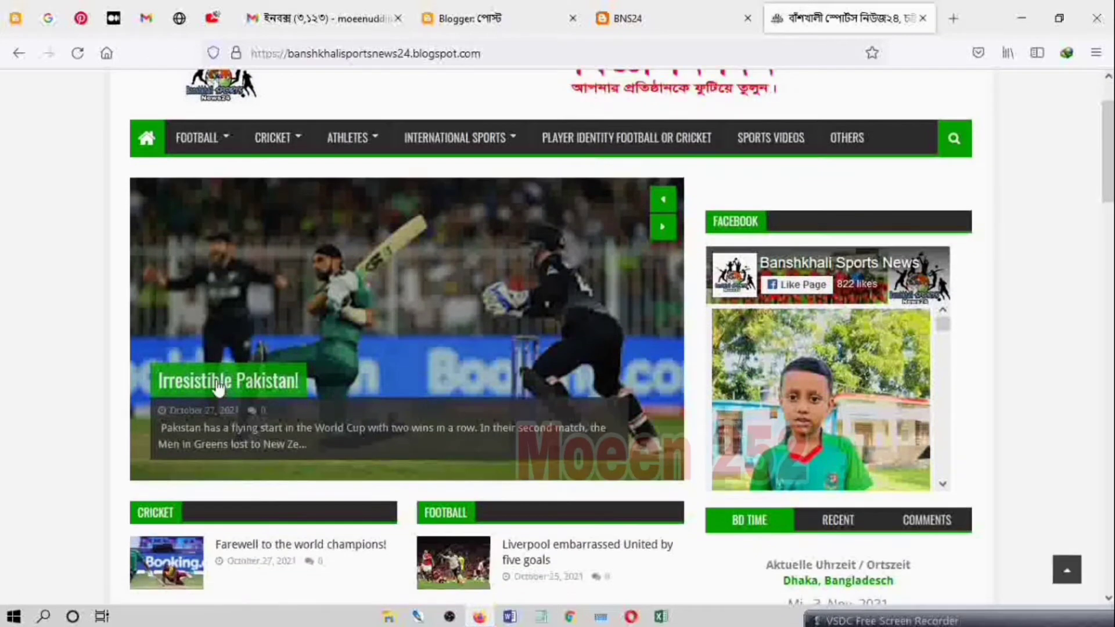
left_click(254, 388)
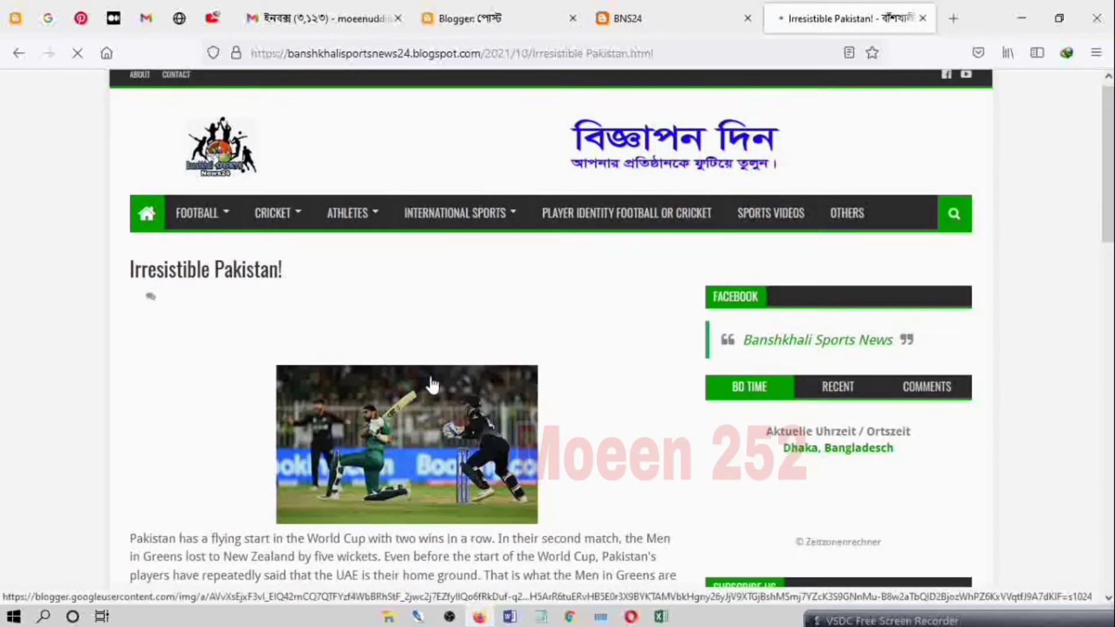
scroll(433, 389, "down", 5)
scroll(433, 394, "down", 10)
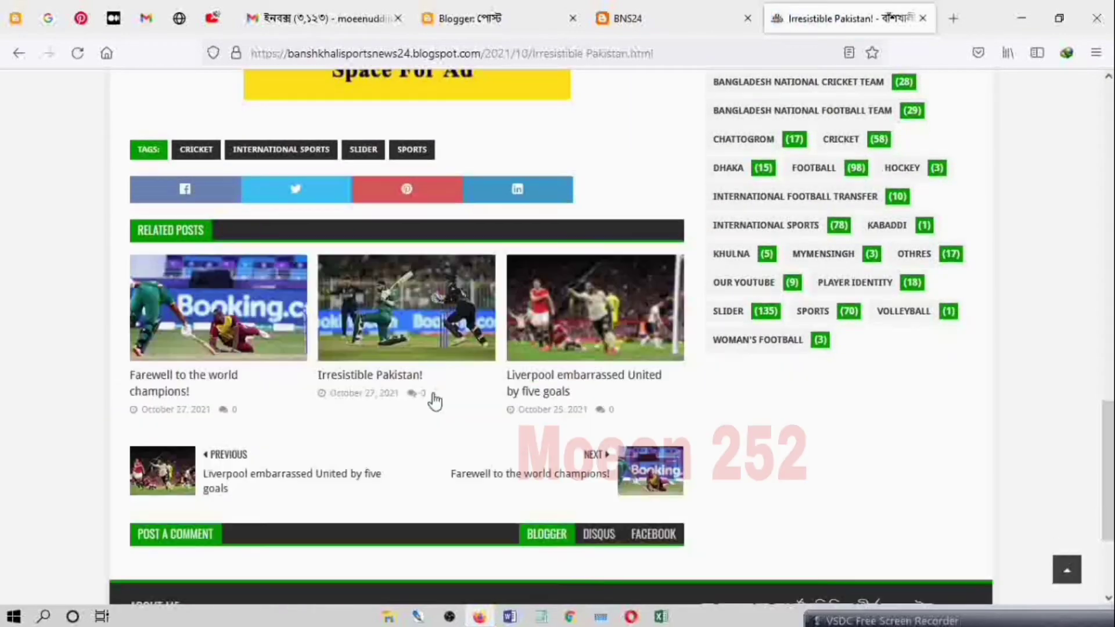
left_click(434, 399)
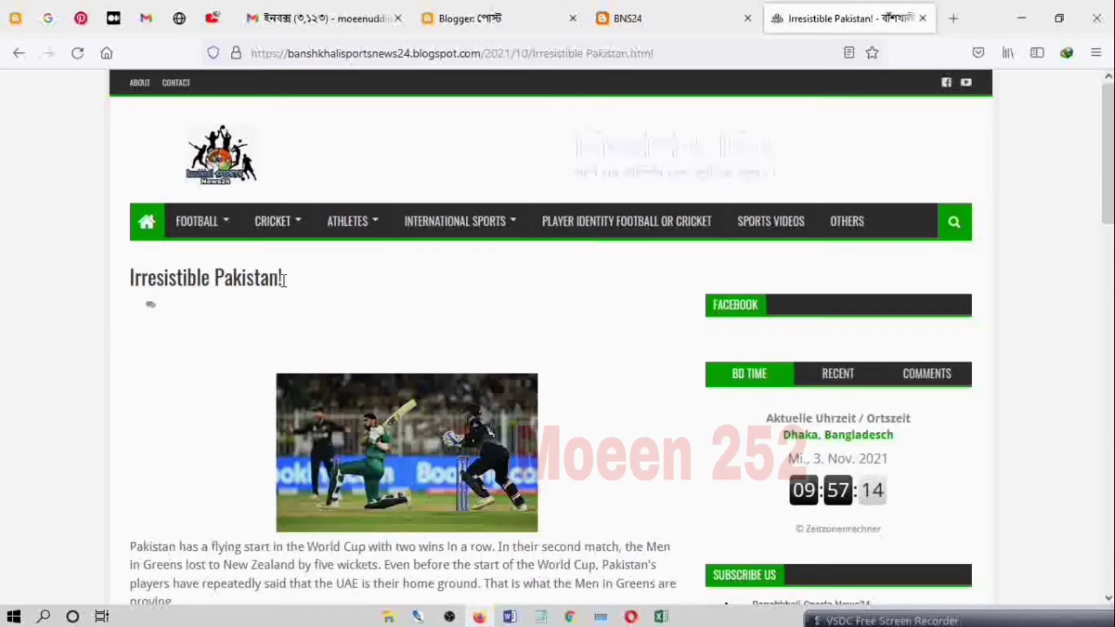
Step: Copy the article's title "Irresistible Pakistan!" and paste it as the title of a new post on the BNS24 blog
left_click_drag(283, 279, 134, 290)
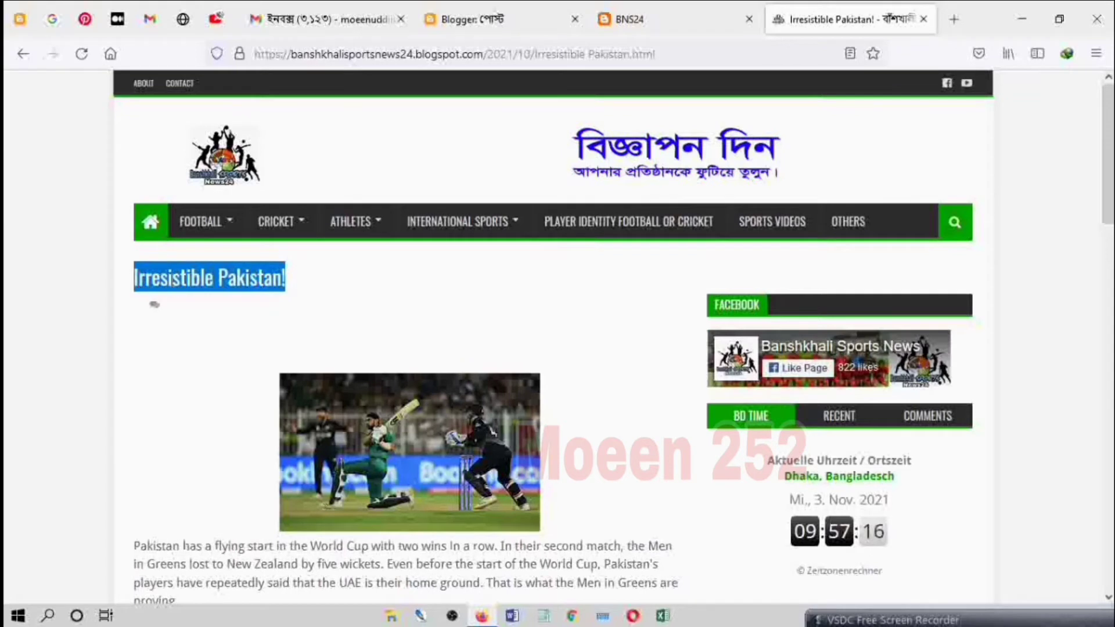
right_click(177, 281)
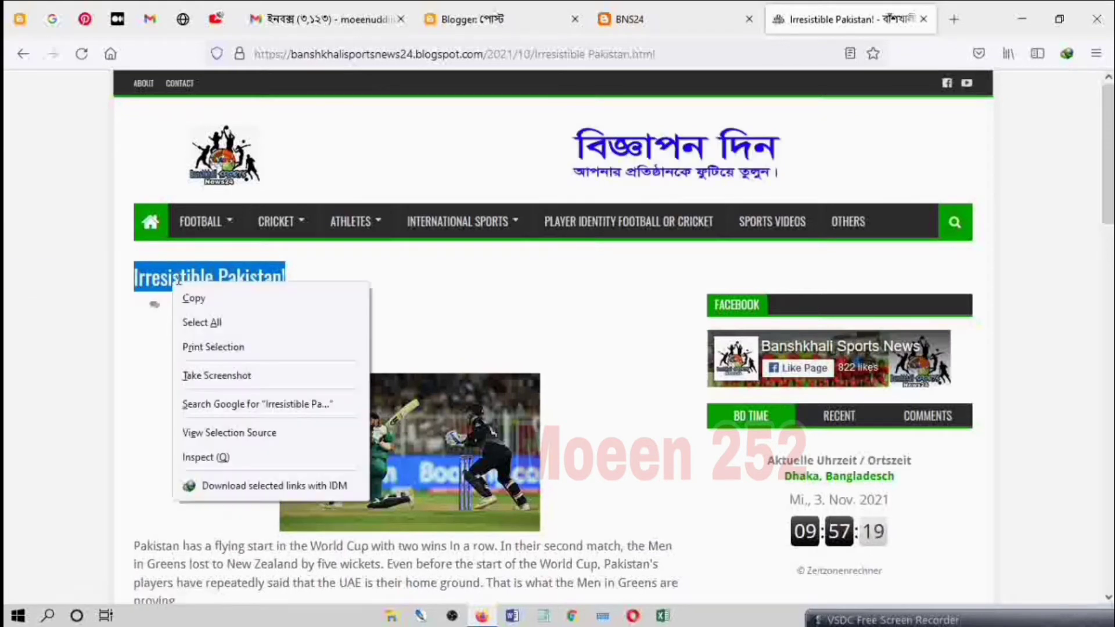
left_click(205, 302)
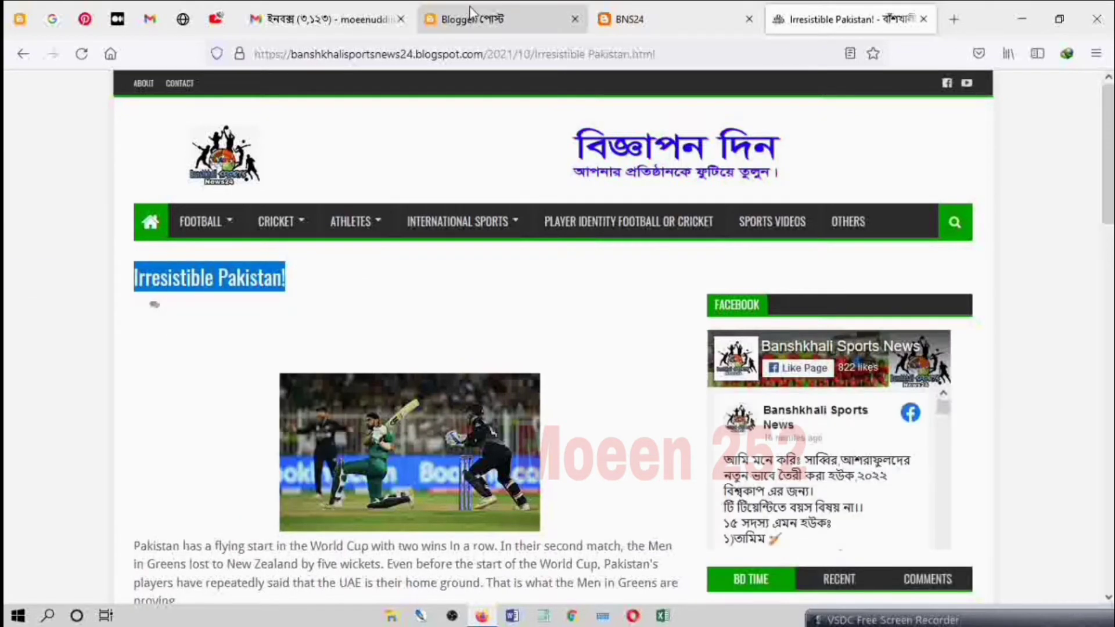
left_click(469, 19)
left_click(86, 202)
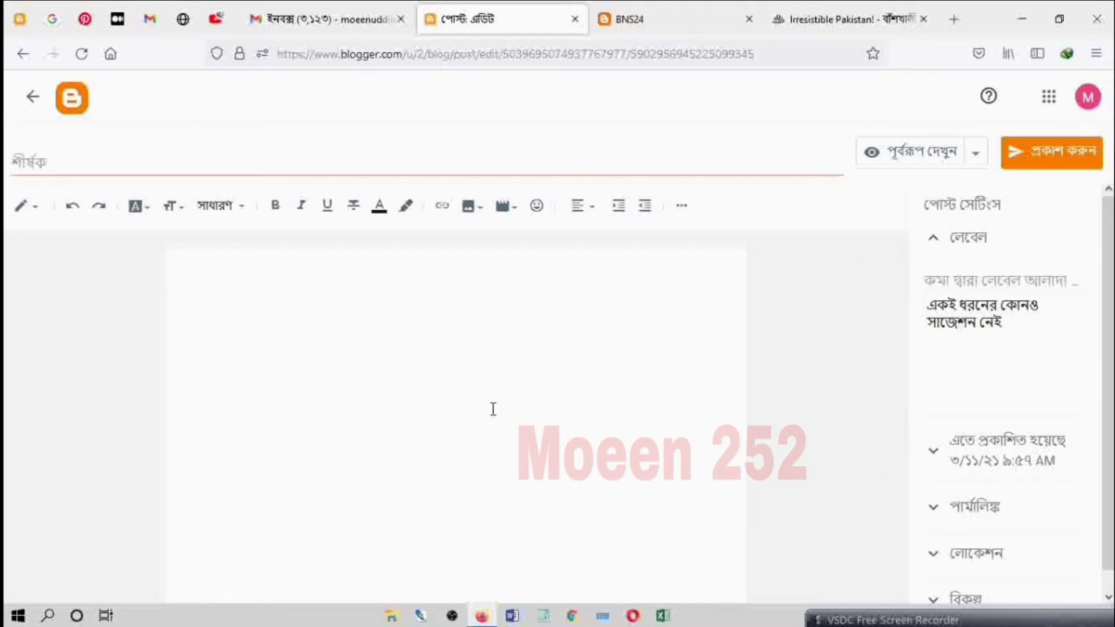
left_click(354, 169)
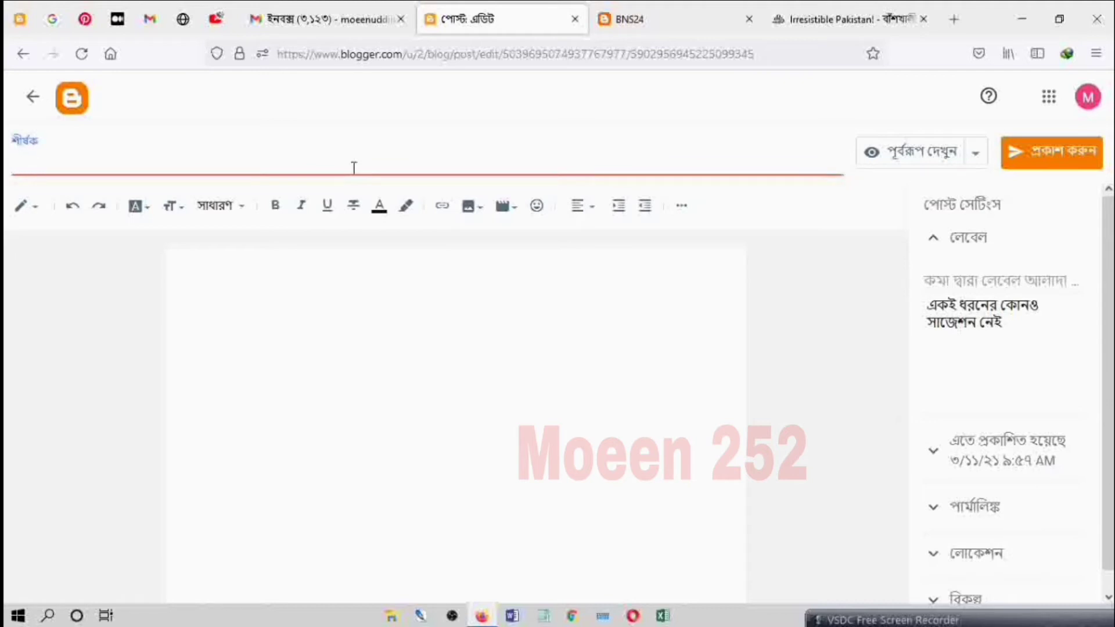
right_click(353, 167)
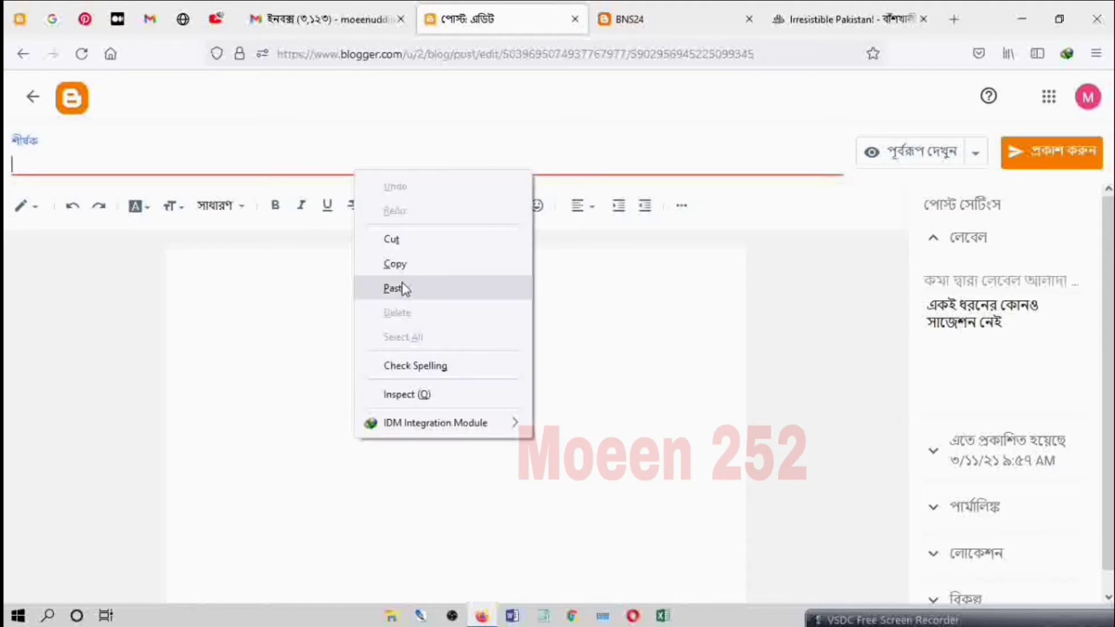
left_click(395, 289)
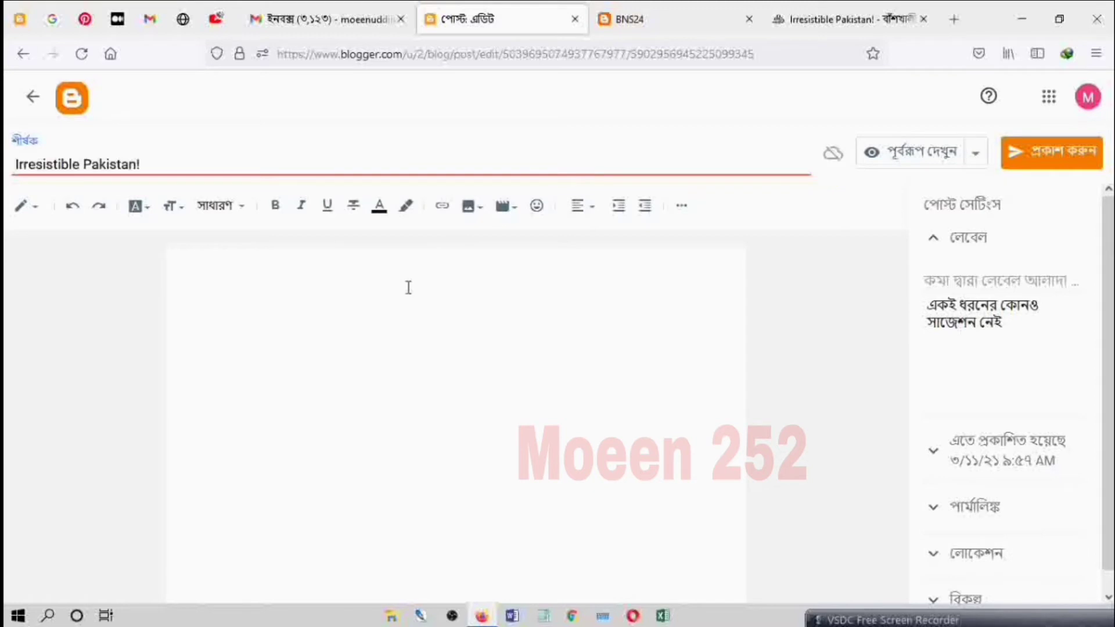
Step: Save the article's cricket photo to the Desktop as the JPEG file "malik", replacing the existing file
left_click(829, 13)
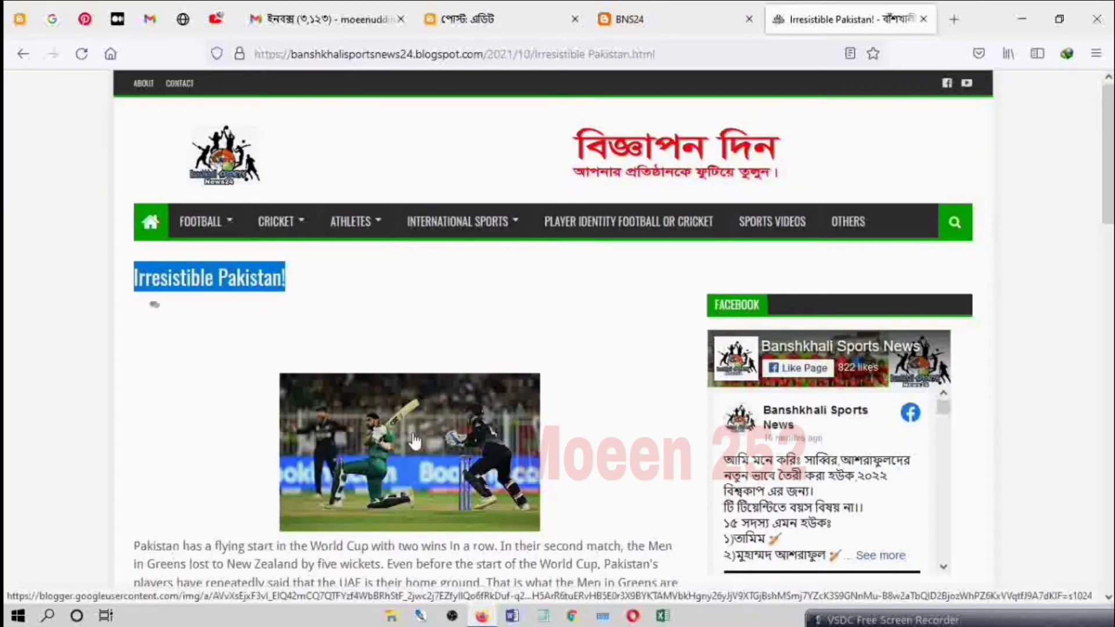
right_click(421, 441)
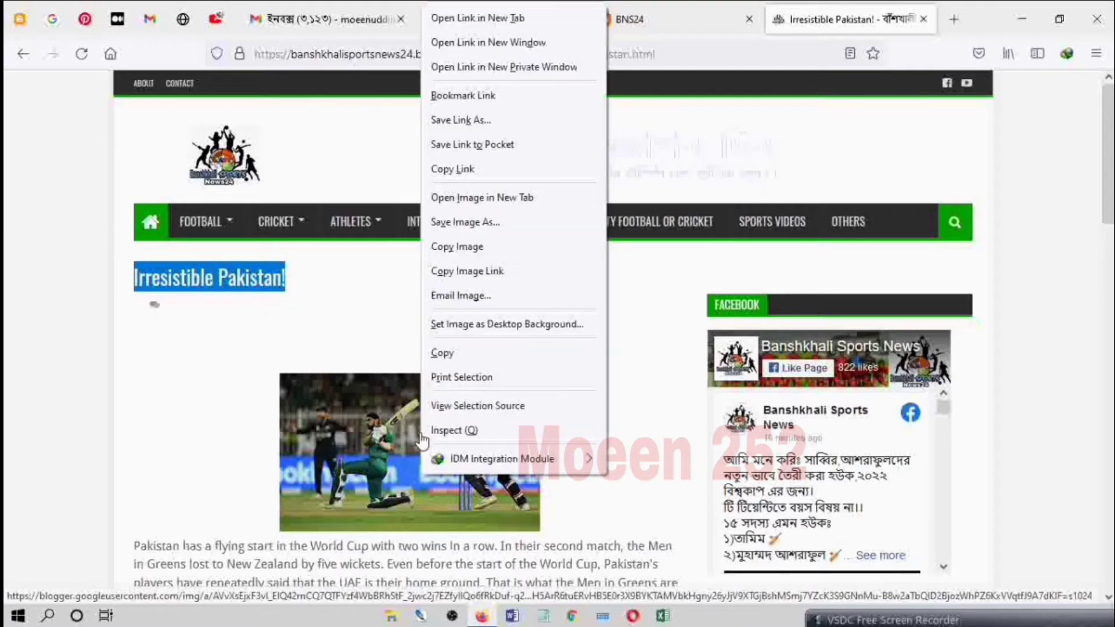
left_click(473, 222)
mouse_move(474, 225)
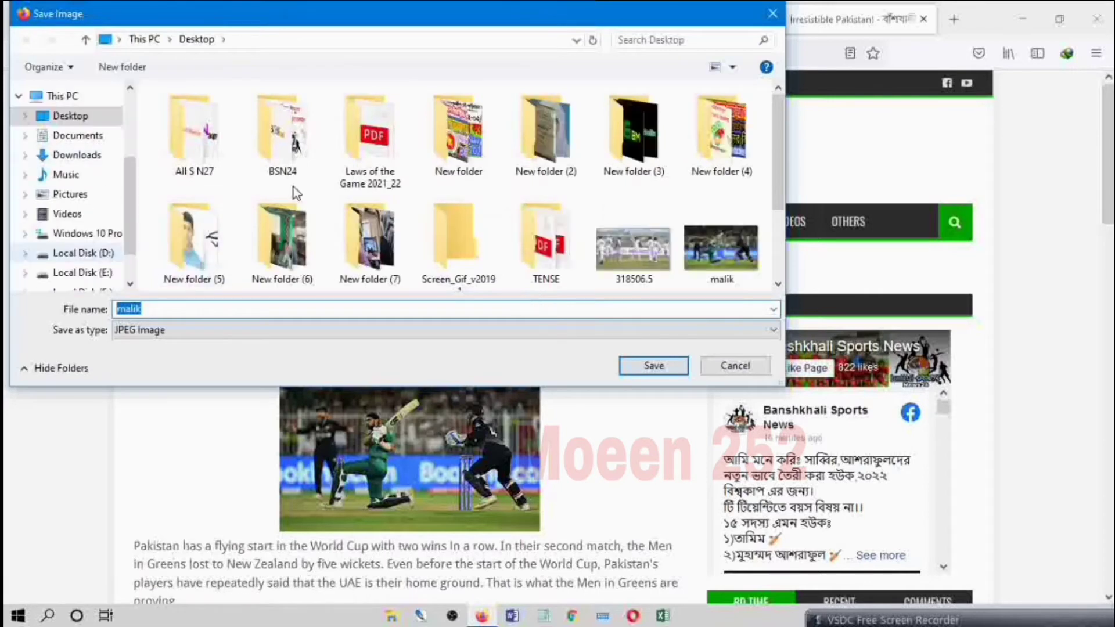
scroll(418, 189, "down", 2)
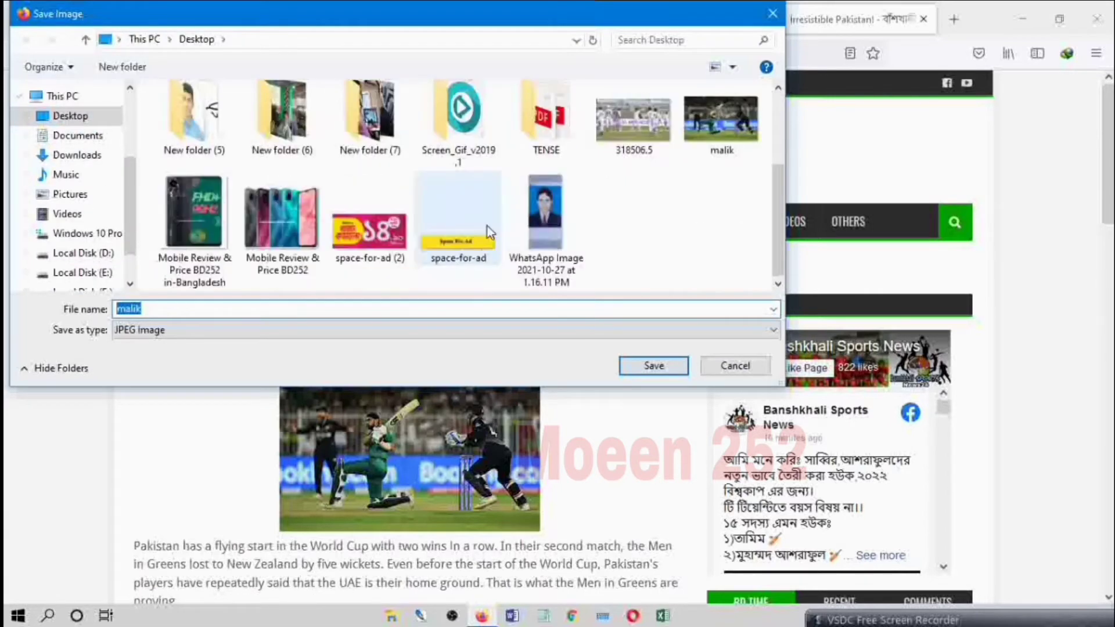
left_click(679, 369)
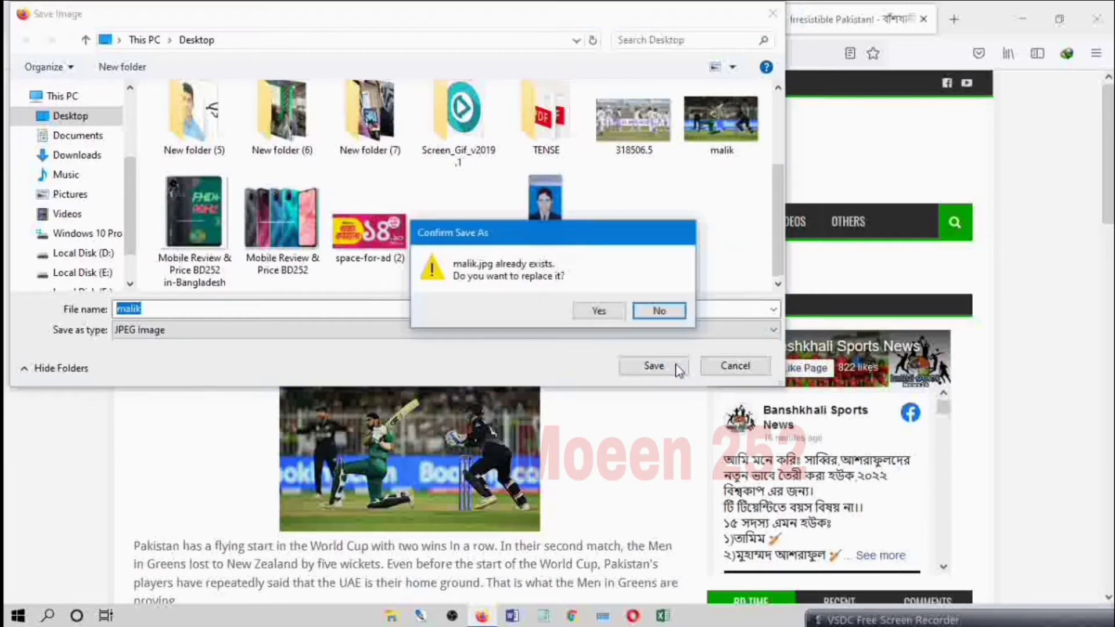
left_click(602, 312)
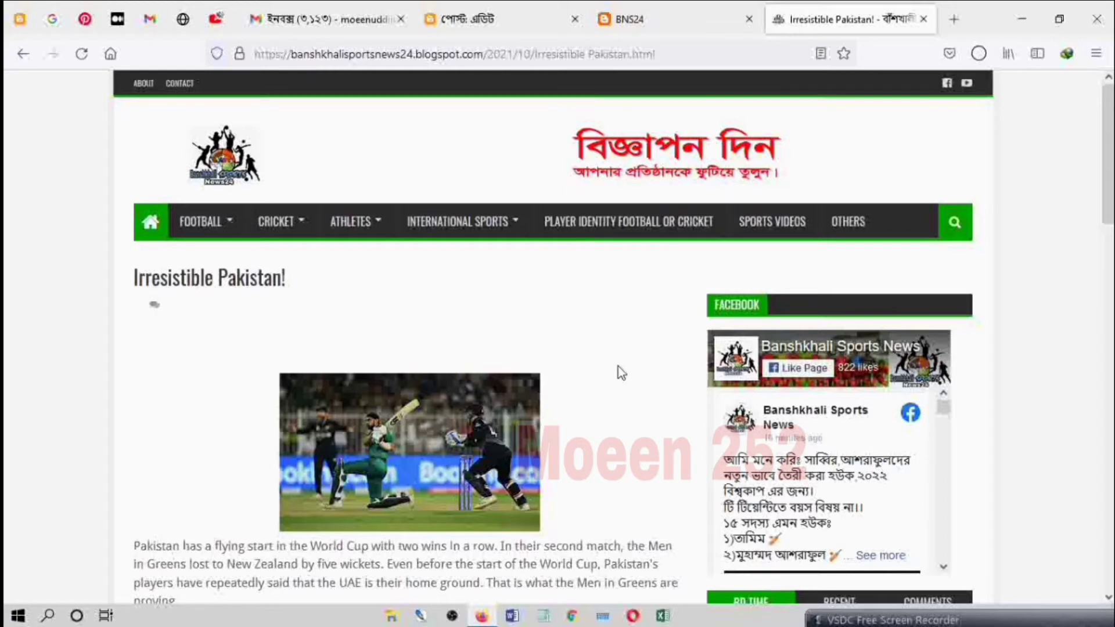
Step: Copy all of the article's body paragraphs, leaving out the copyright line, and return to the new post's editor
scroll(604, 368, "down", 7)
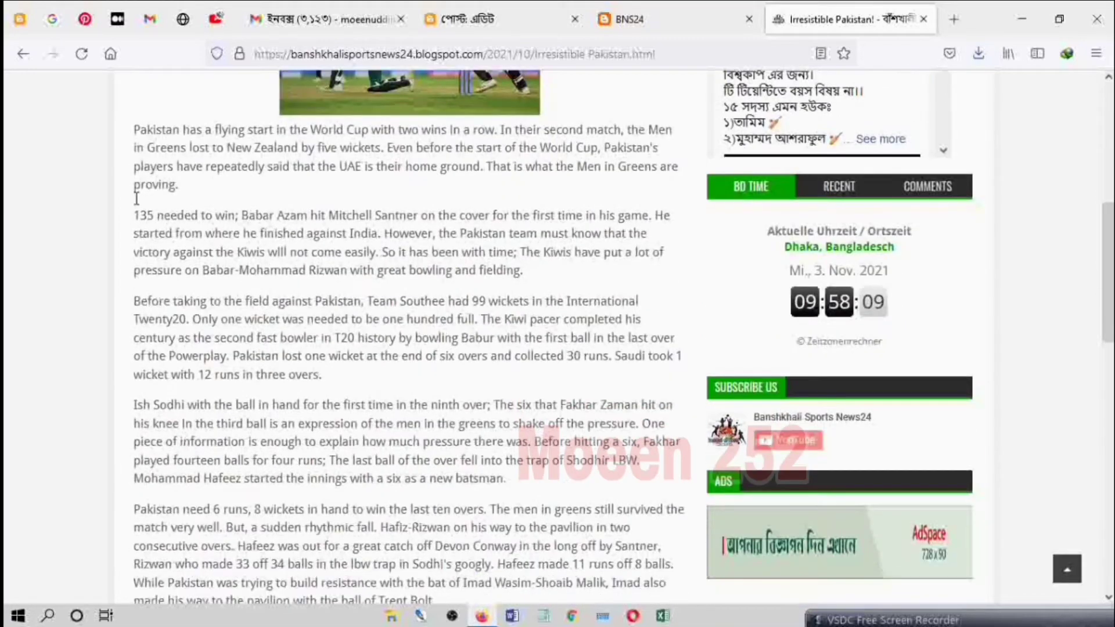
left_click_drag(135, 132, 496, 519)
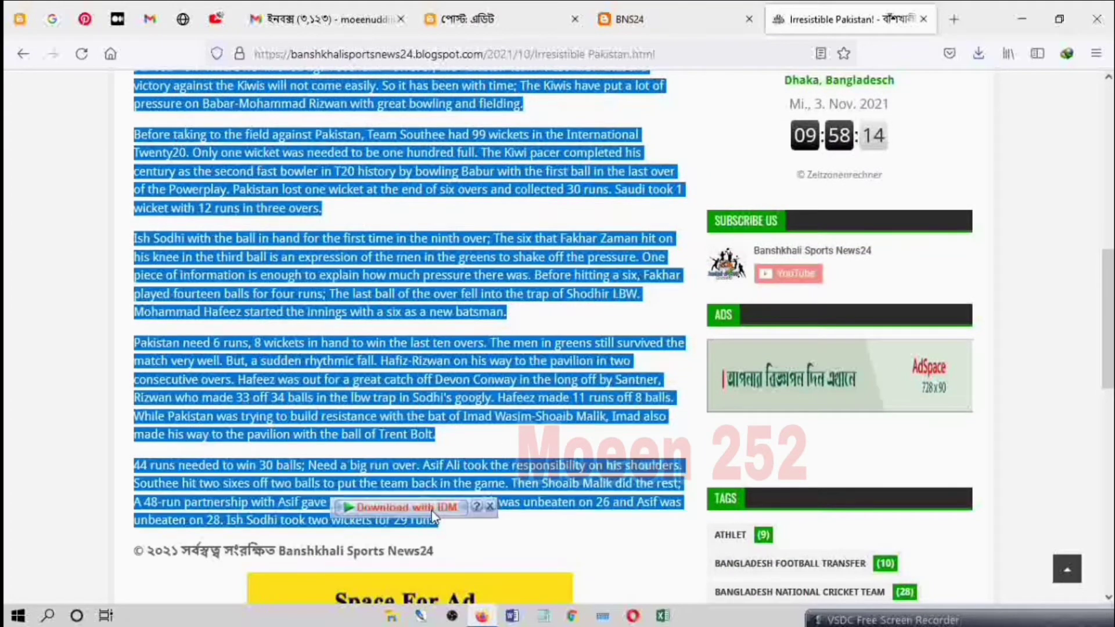
right_click(317, 518)
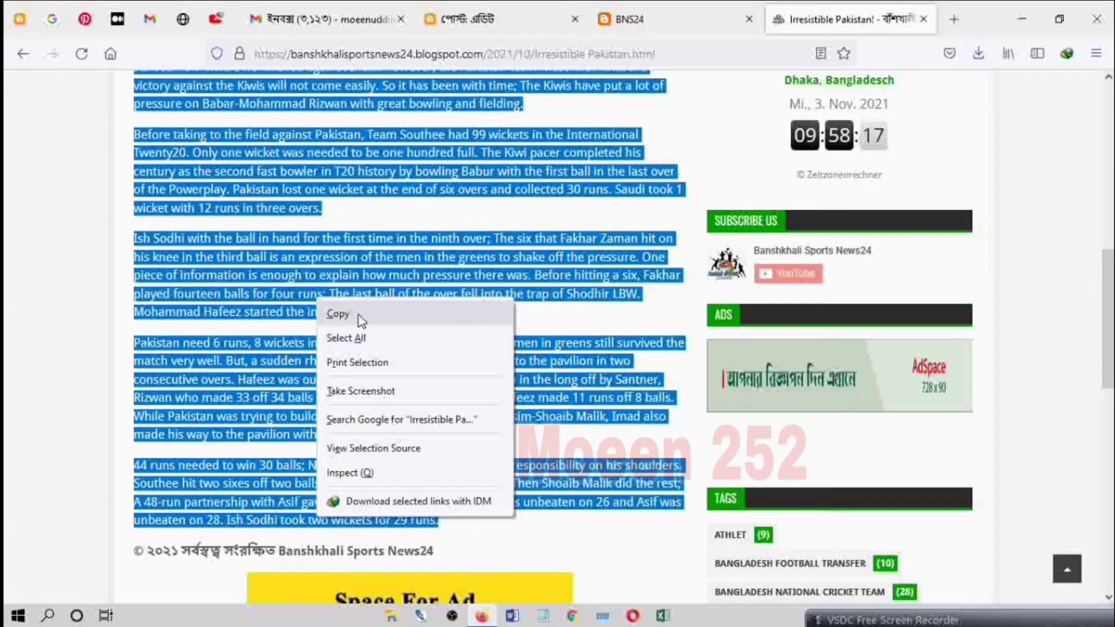
left_click(358, 315)
left_click(496, 26)
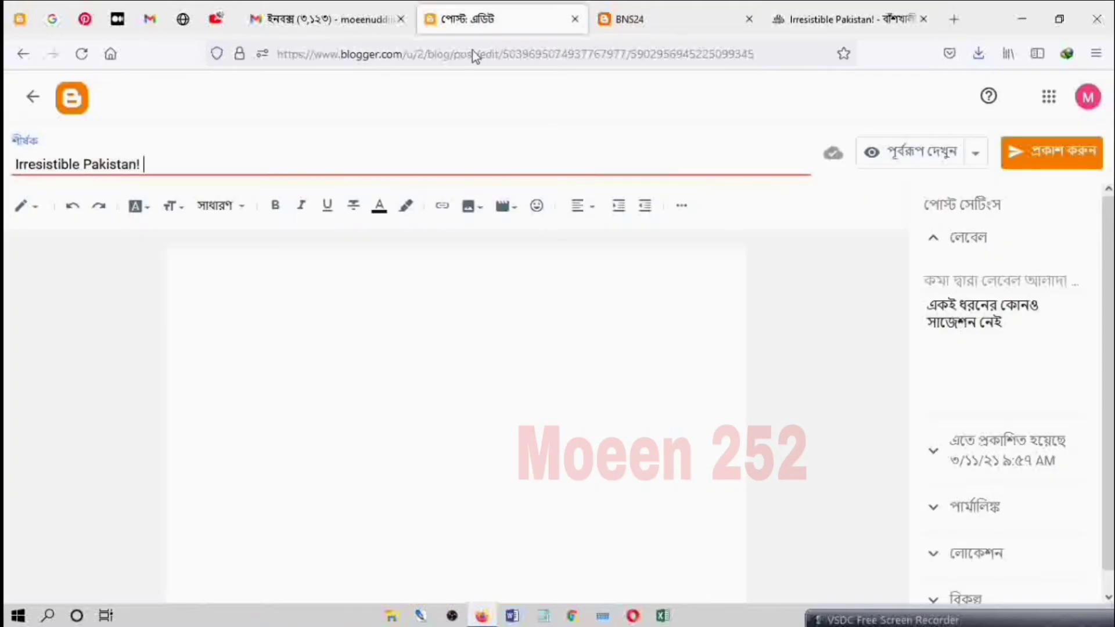
Step: Place the cursor in the empty post body and look through the editor's view mode, font and text size options
left_click(227, 239)
left_click(219, 261)
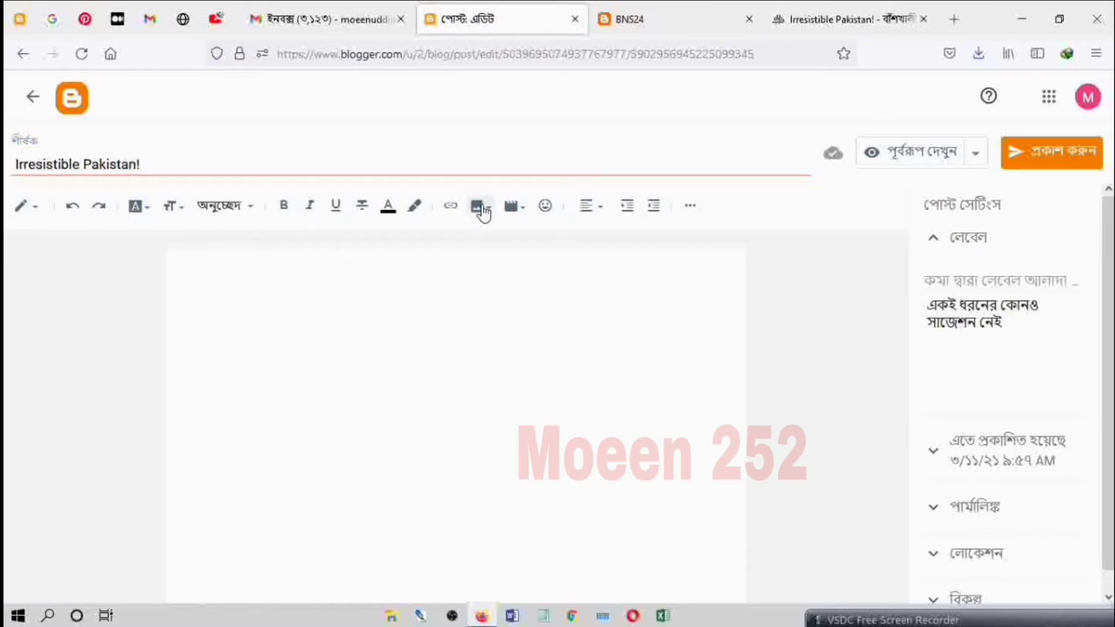
left_click(22, 208)
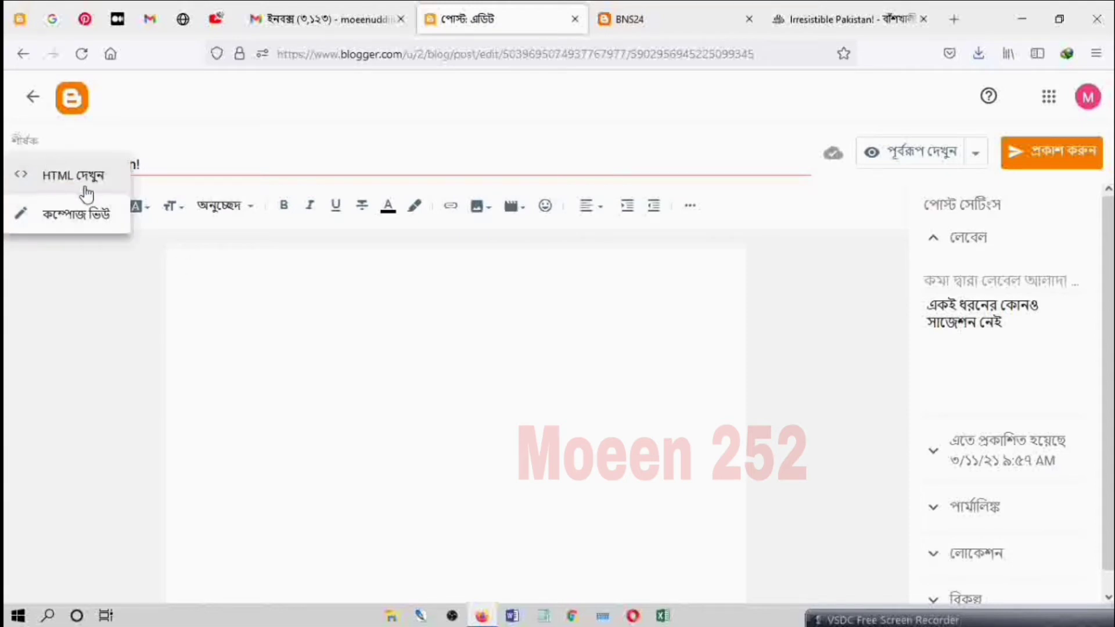
left_click(230, 267)
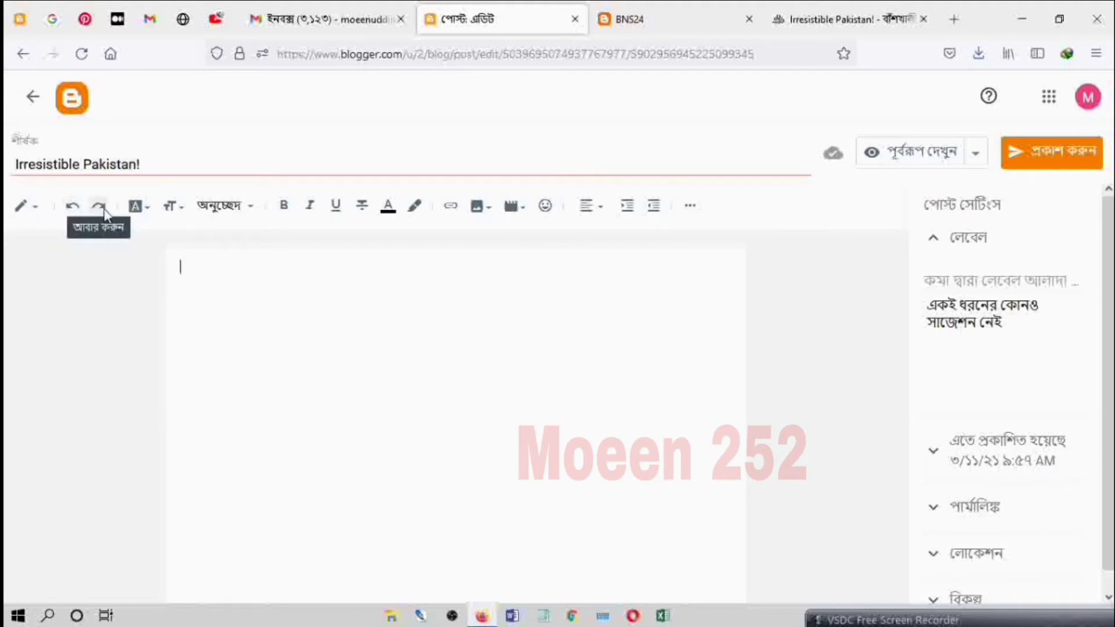
left_click(146, 214)
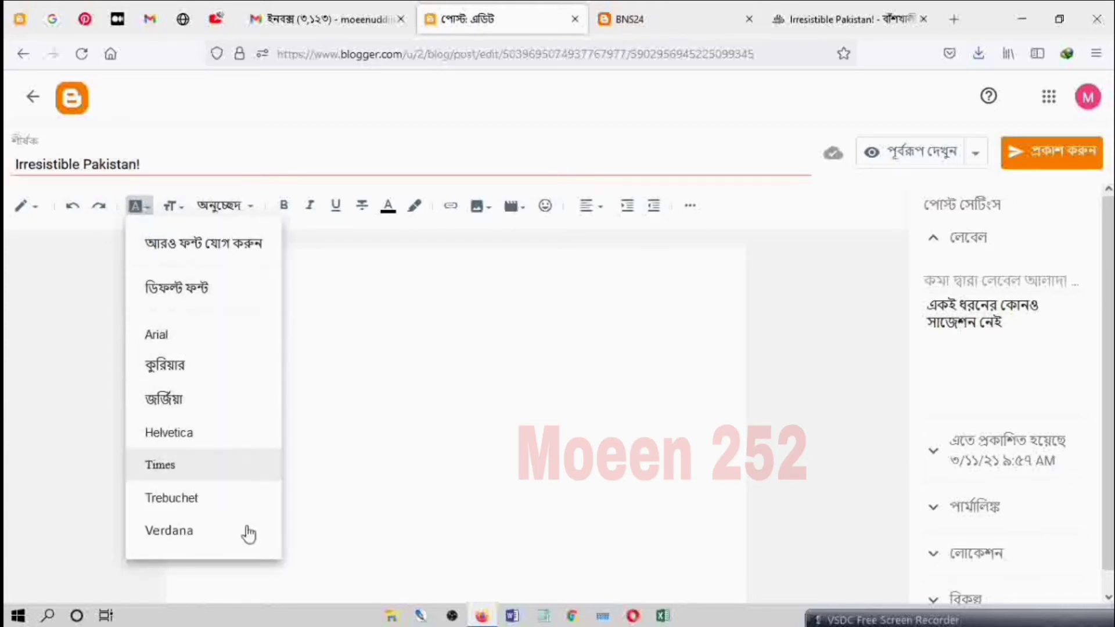
left_click(179, 218)
left_click(178, 214)
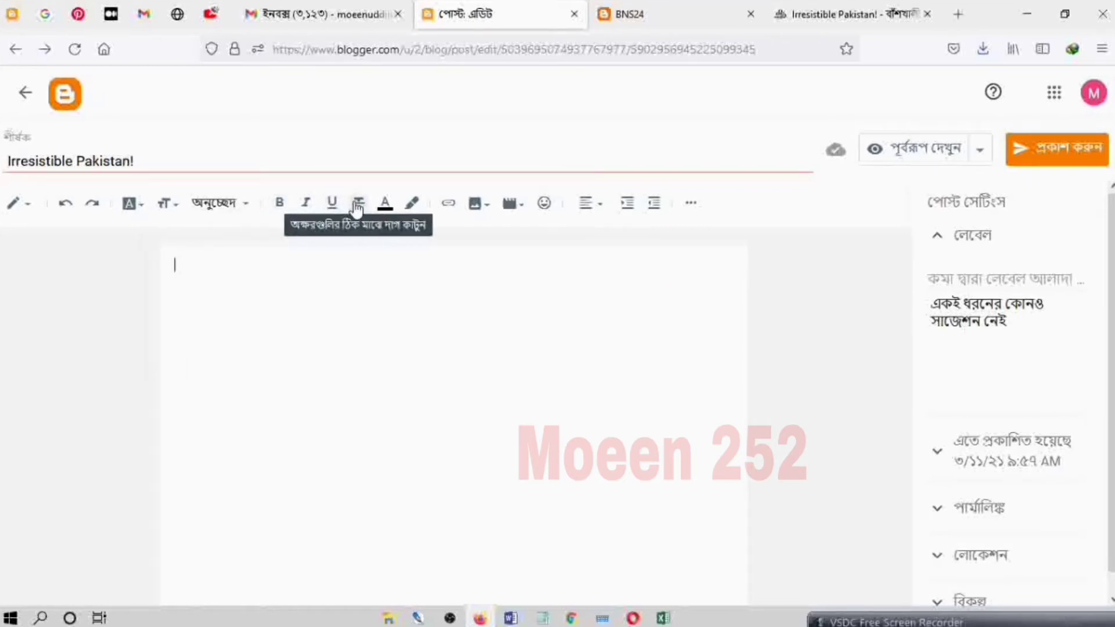
Step: Look through the text colour, text background colour, alignment and additional formatting options without applying any
left_click(384, 205)
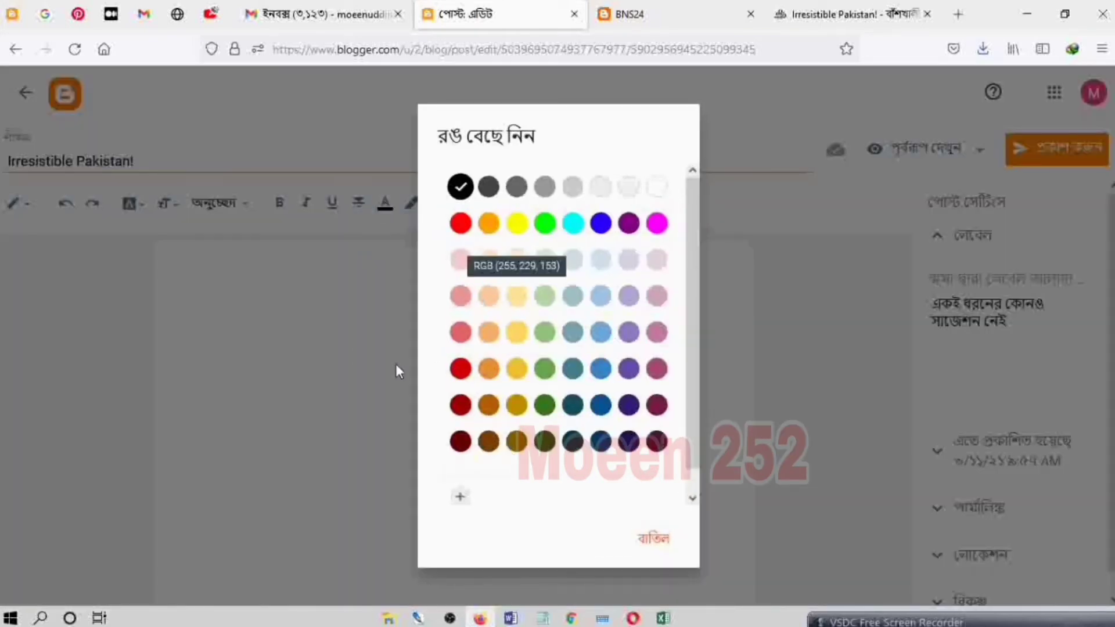
left_click(315, 338)
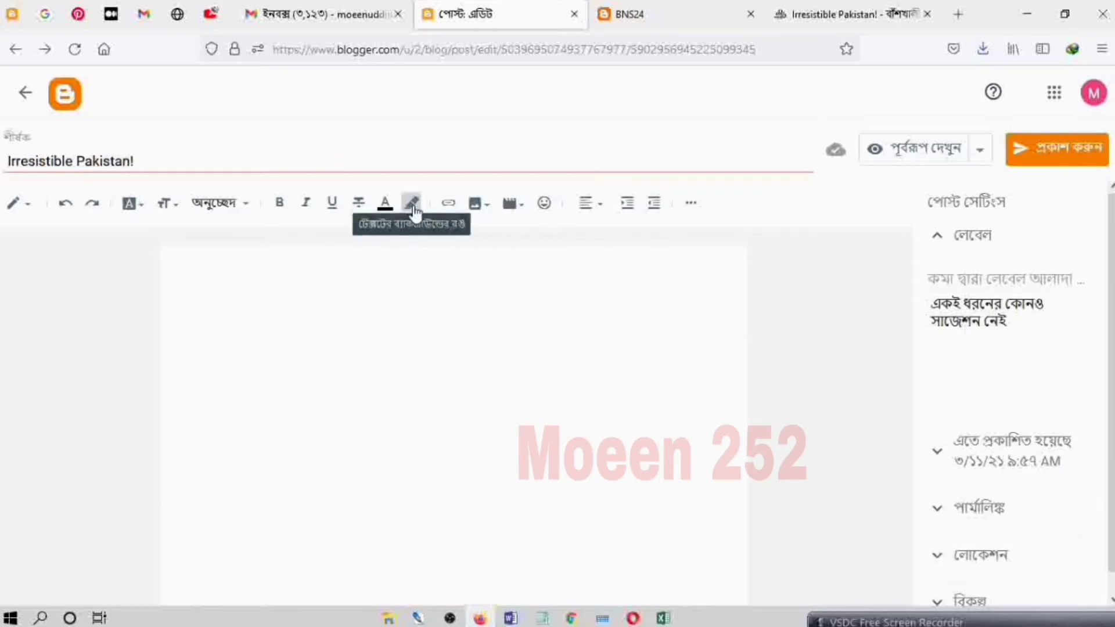
left_click(412, 205)
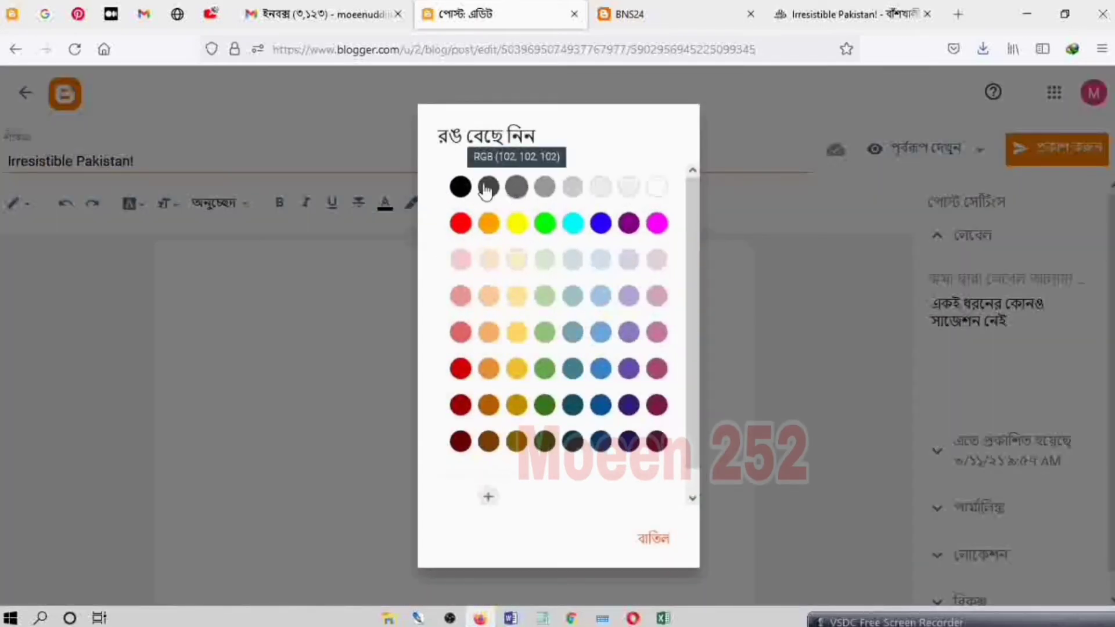
left_click(344, 297)
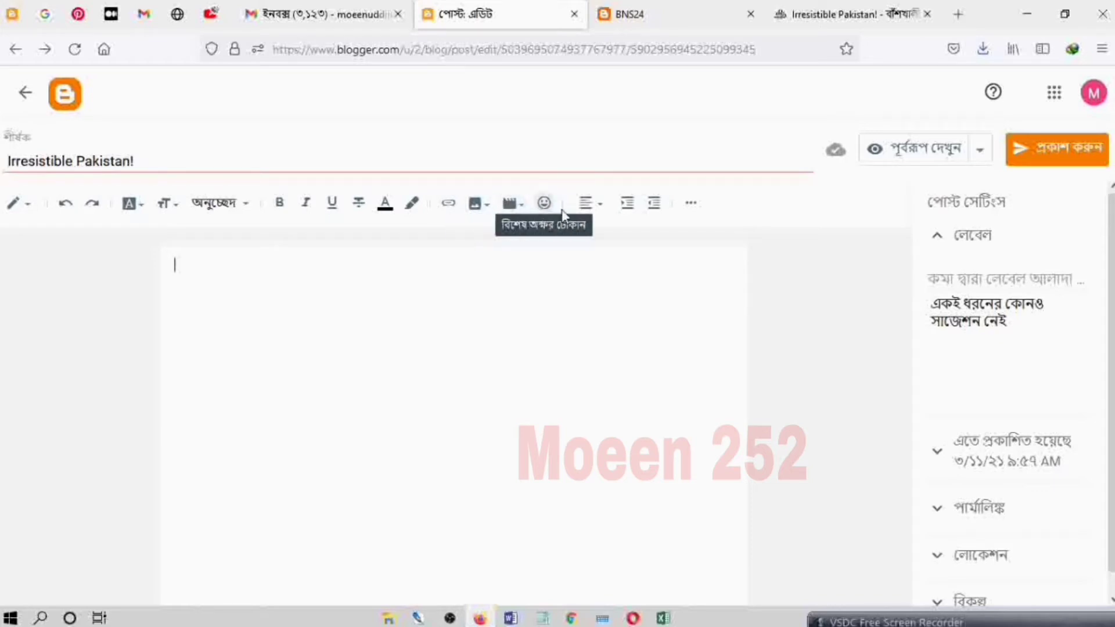
left_click(603, 211)
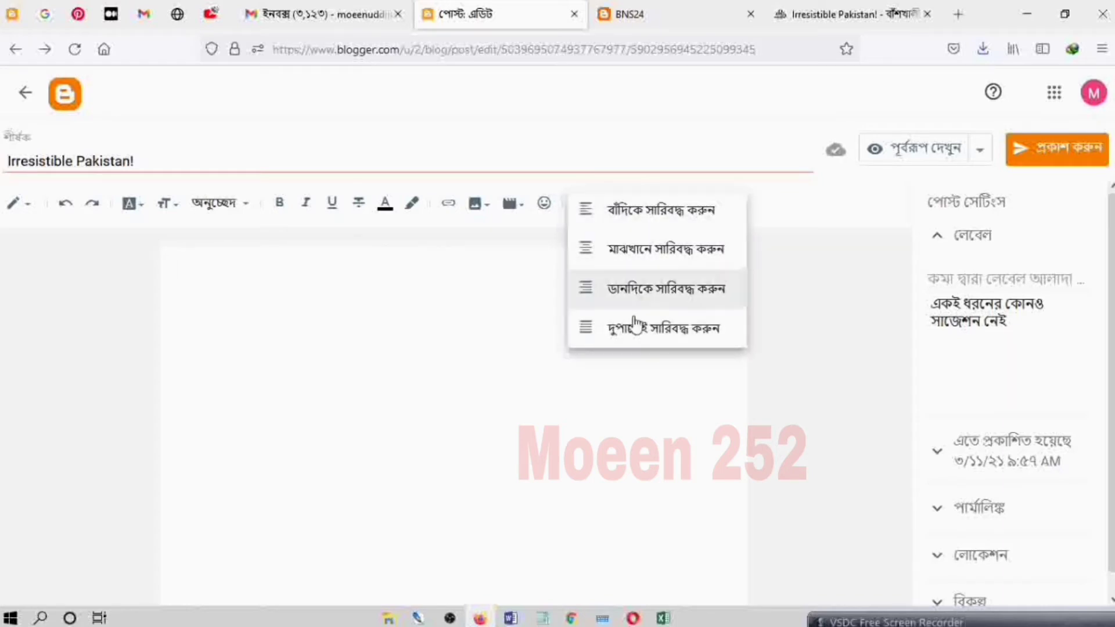
left_click(529, 252)
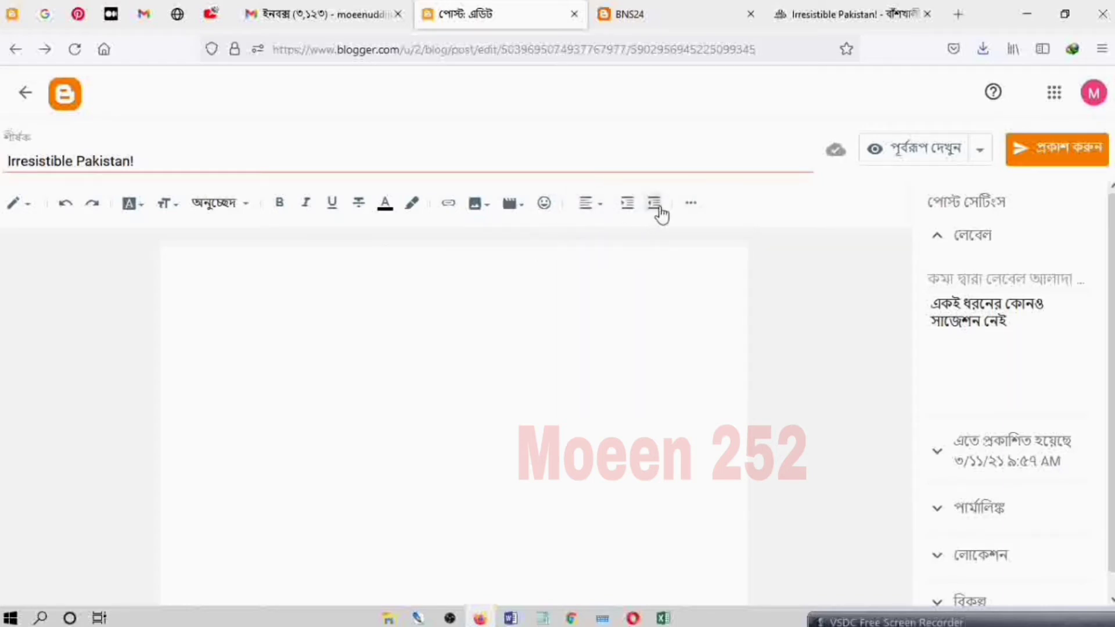
left_click(691, 204)
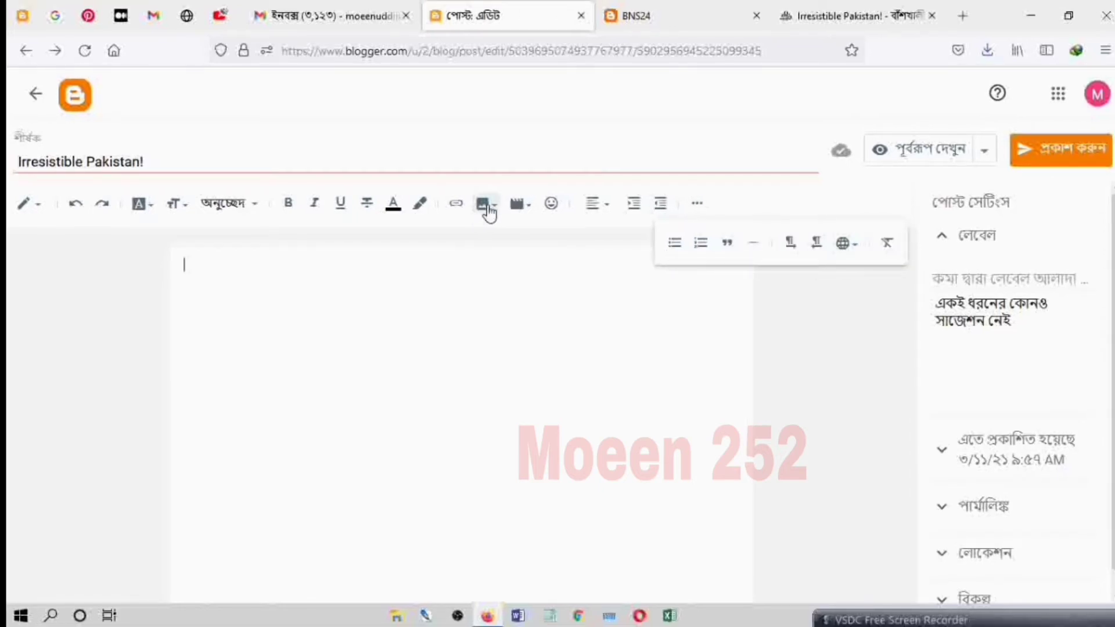
Step: Upload the picture "malik" from the Desktop and insert it into the post body
left_click(494, 210)
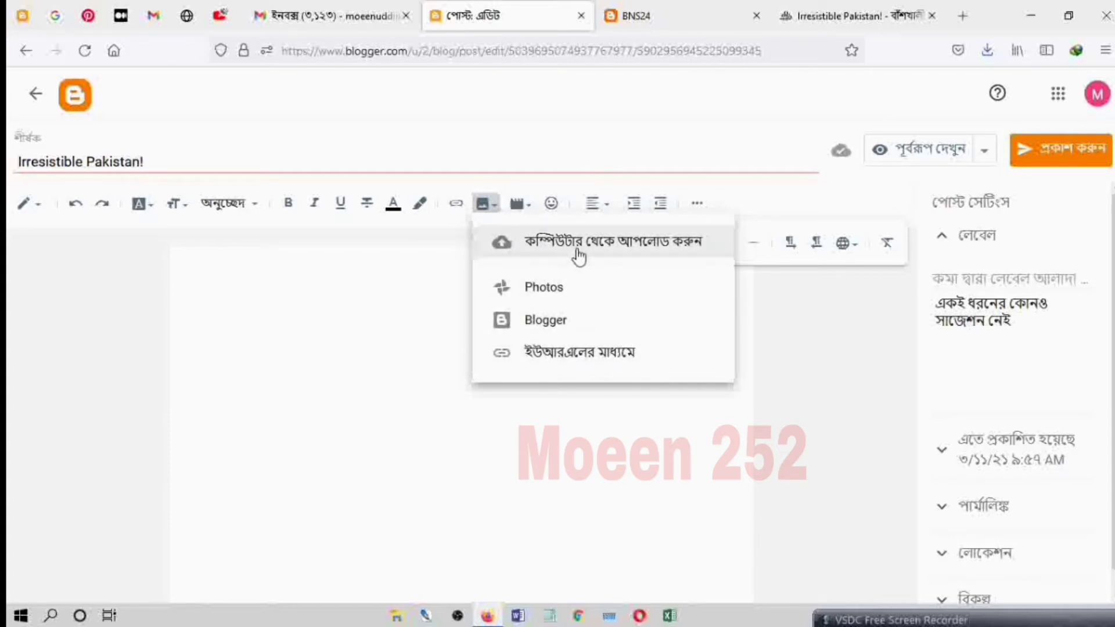
left_click(604, 249)
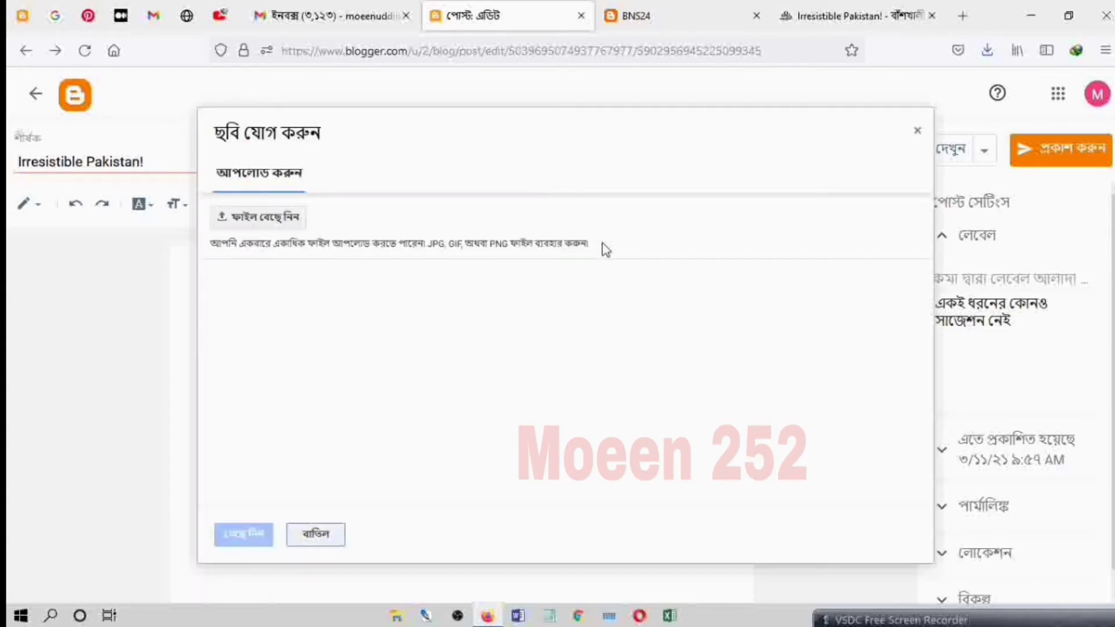
left_click(270, 219)
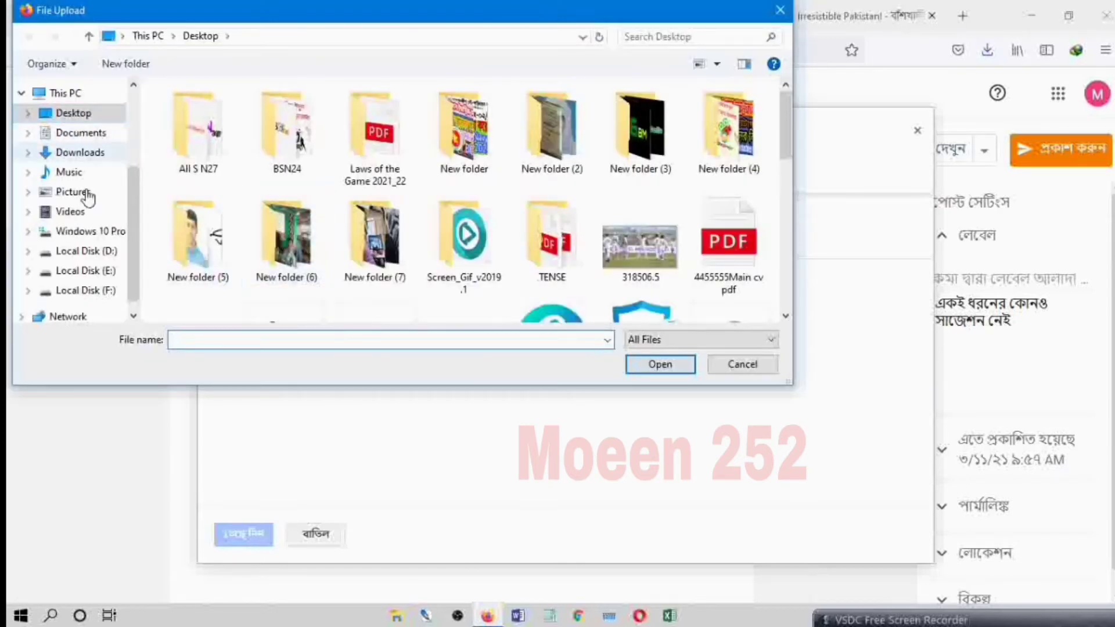
scroll(81, 174, "down", 1)
scroll(82, 197, "up", 3)
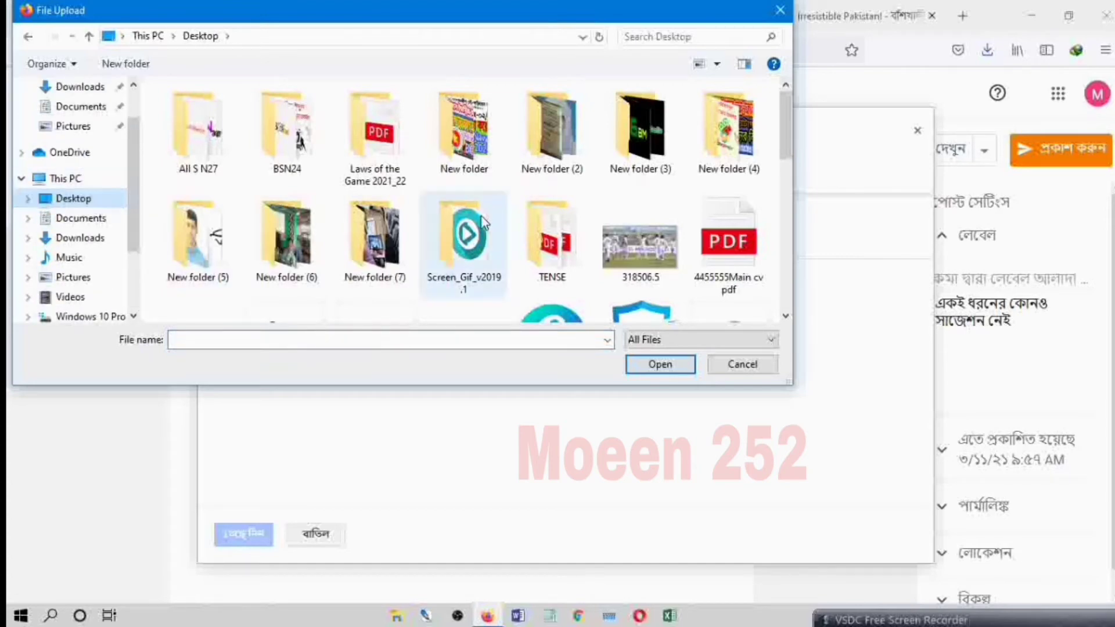
scroll(459, 221, "down", 3)
scroll(427, 273, "down", 5)
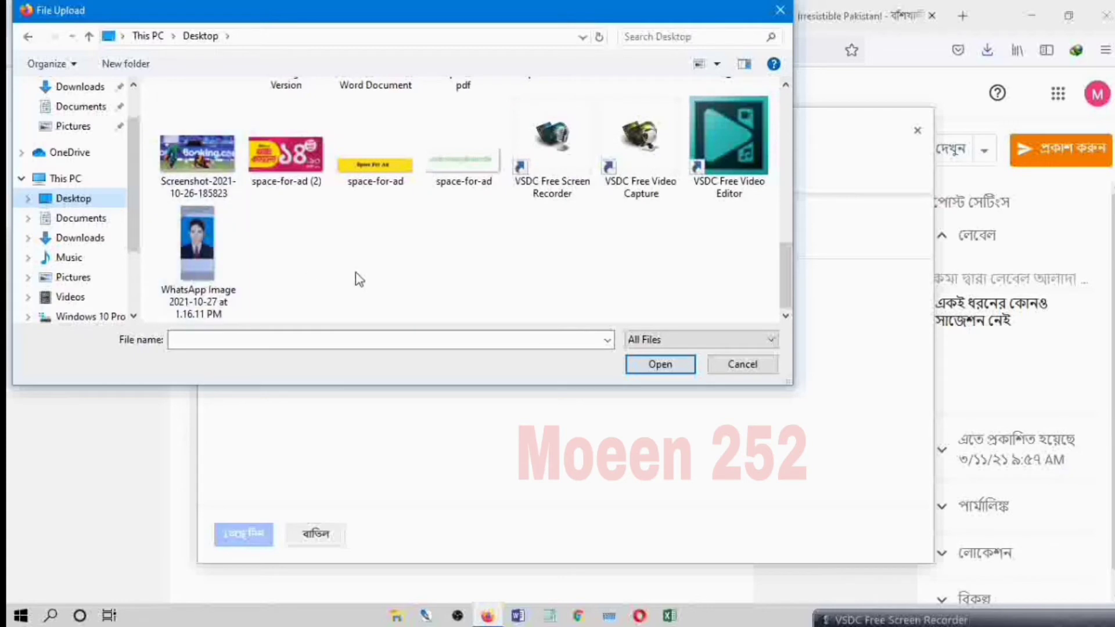
scroll(380, 284, "up", 3)
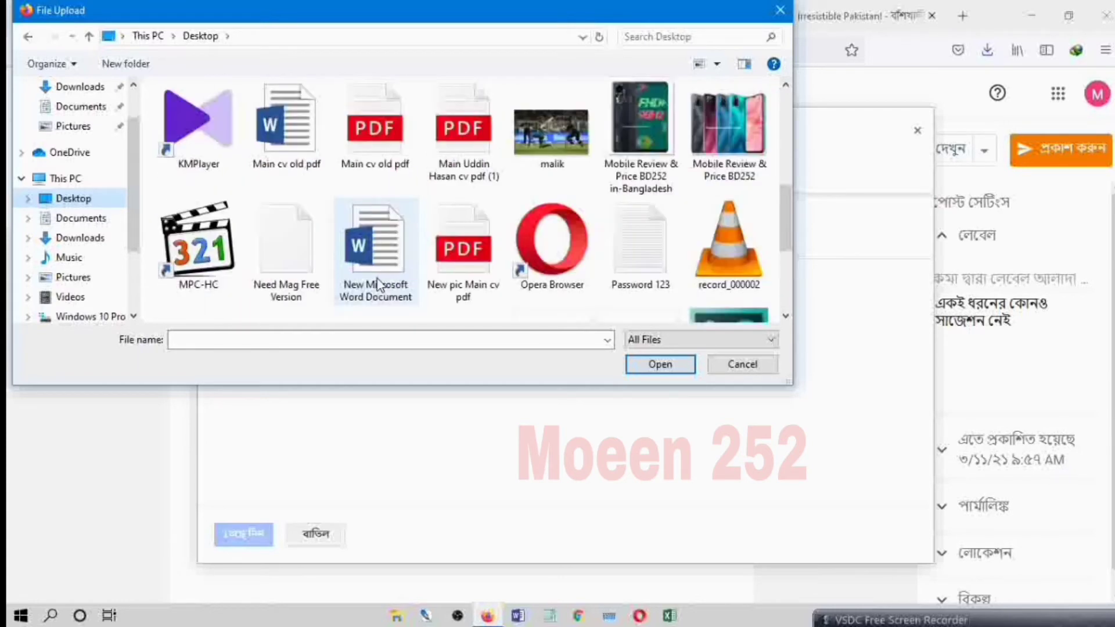
left_click(552, 135)
left_click(662, 366)
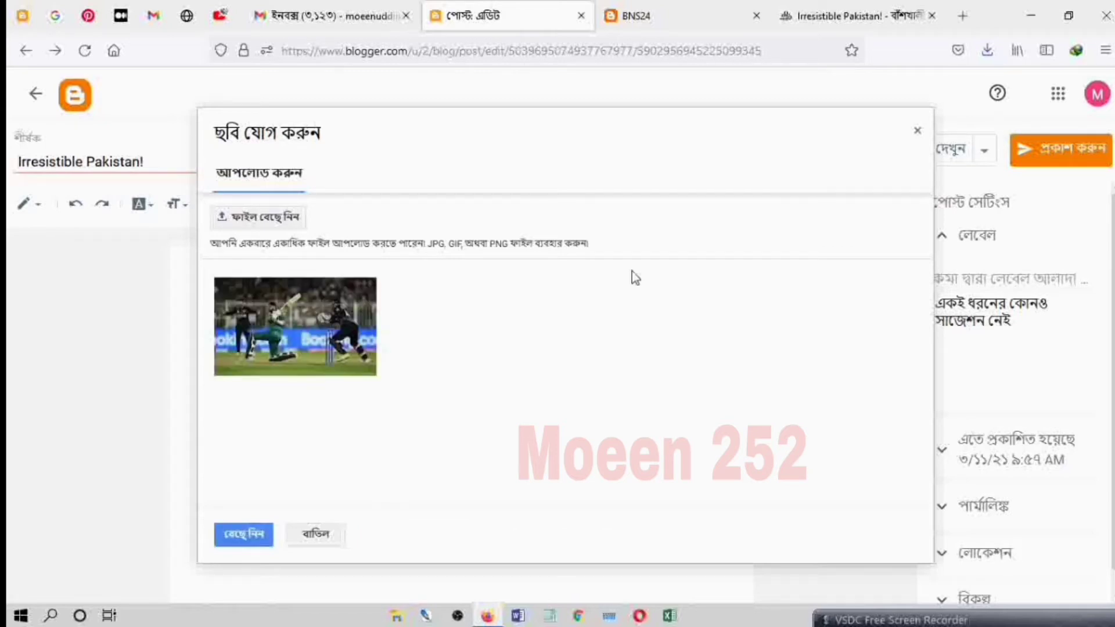
left_click(321, 338)
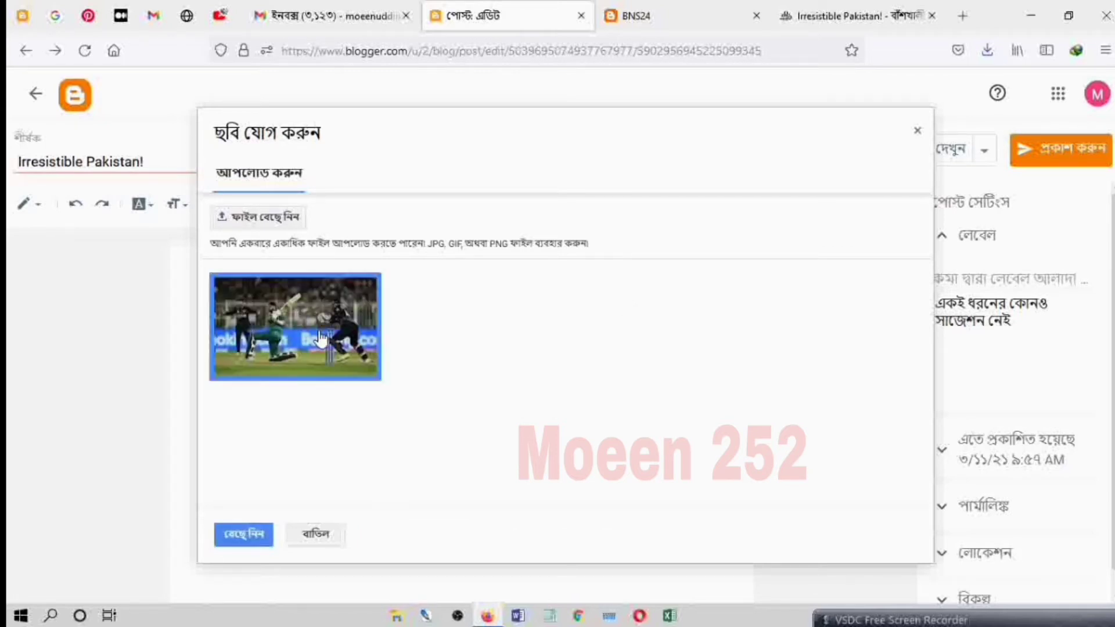
left_click(239, 536)
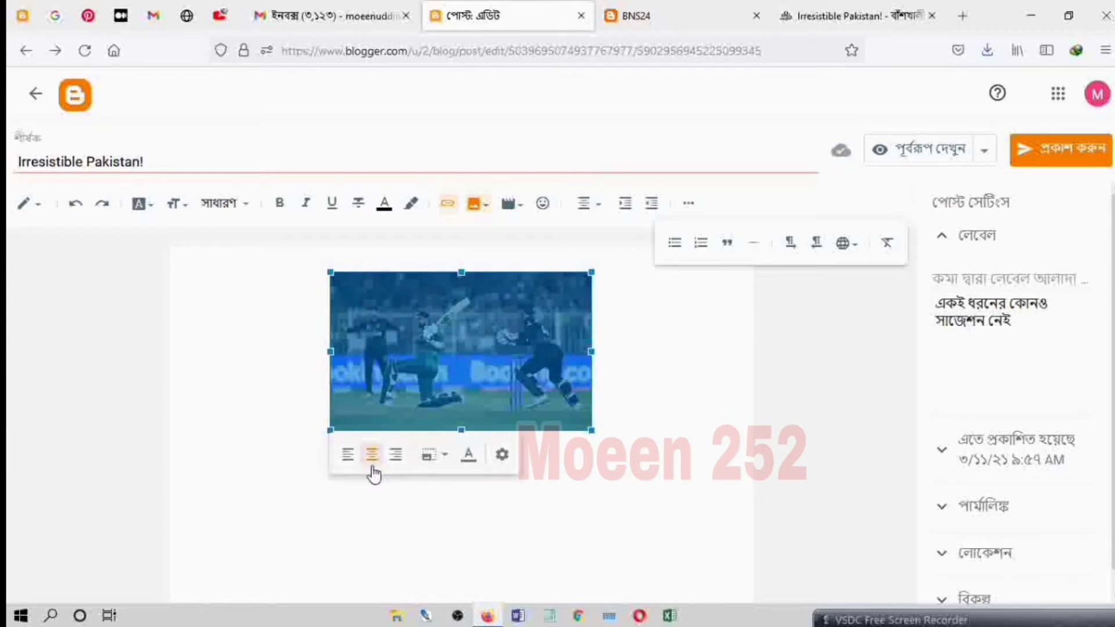
Step: Try left, centre and right alignment on the inserted cricket picture and return it to centre
left_click(352, 463)
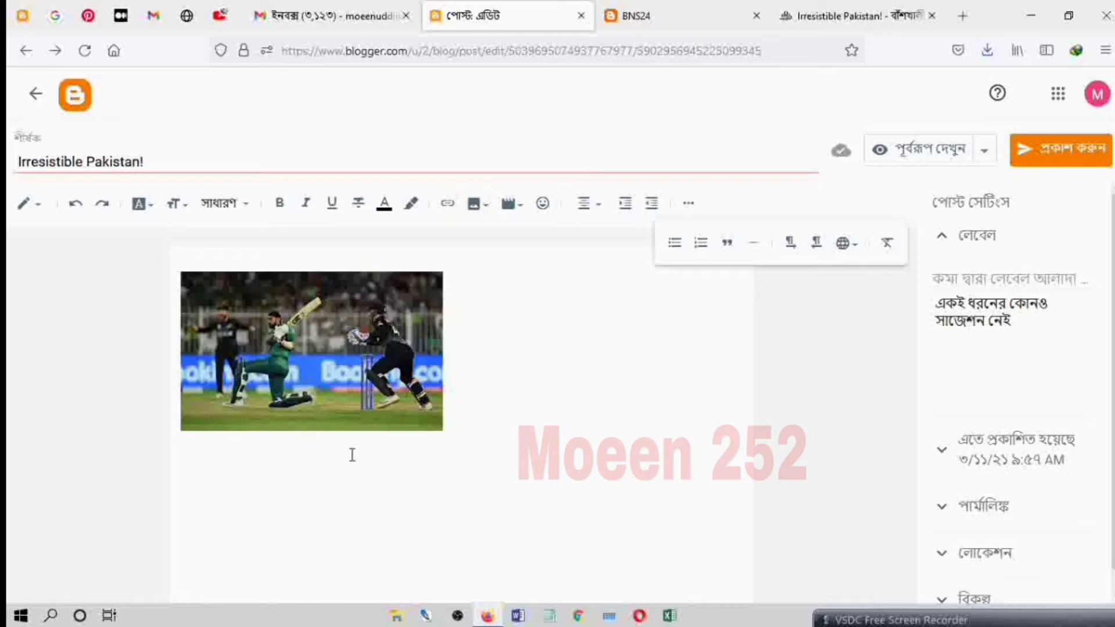
left_click(237, 417)
left_click(221, 459)
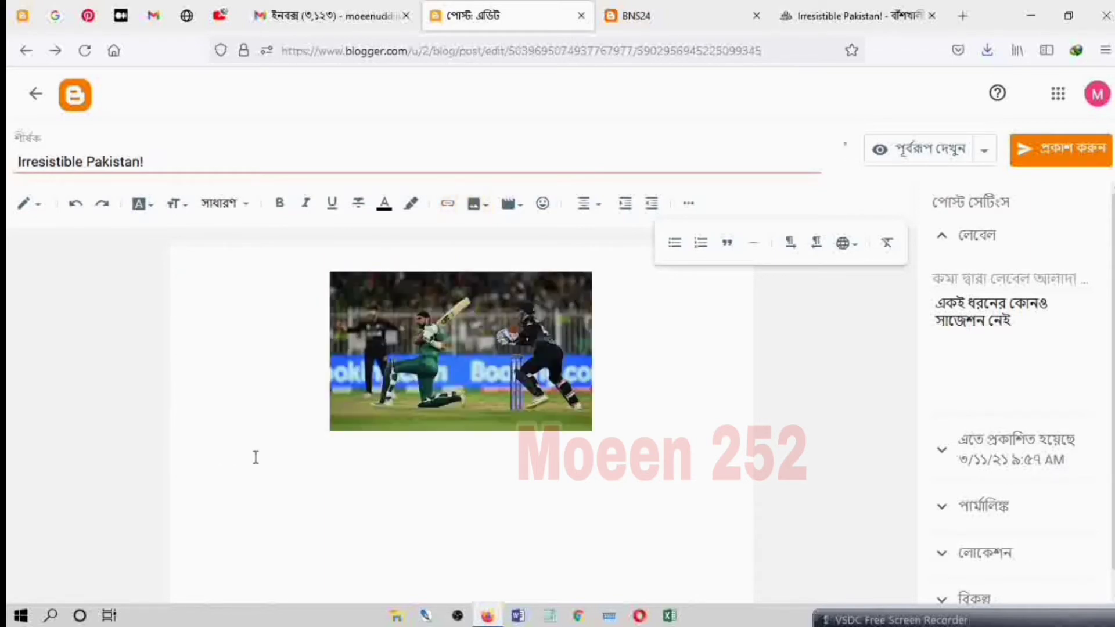
left_click(444, 395)
left_click(397, 457)
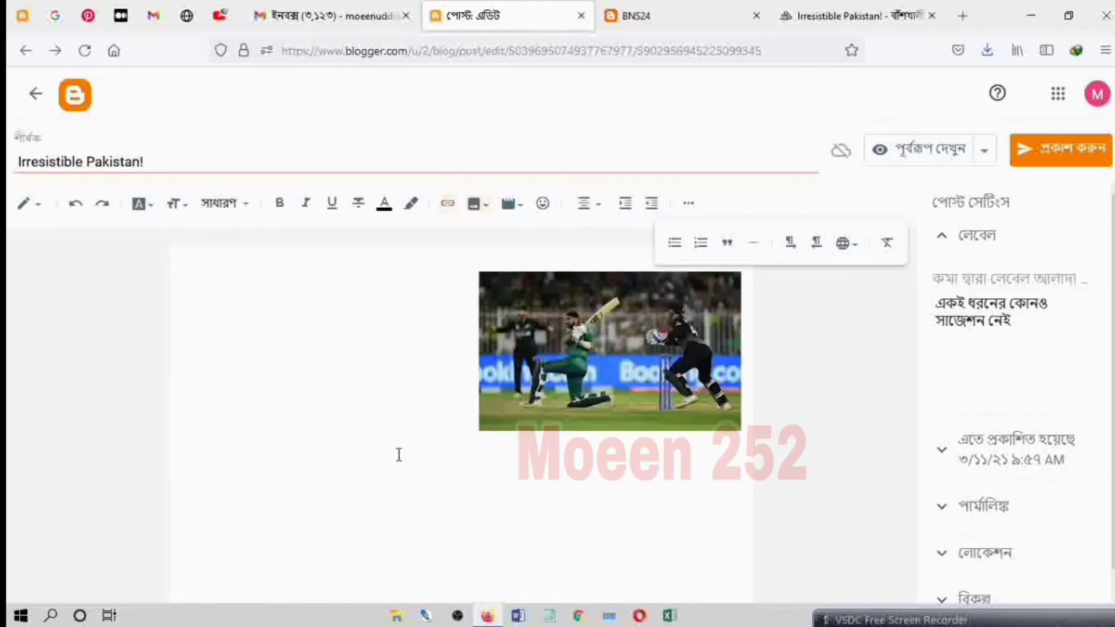
left_click(590, 405)
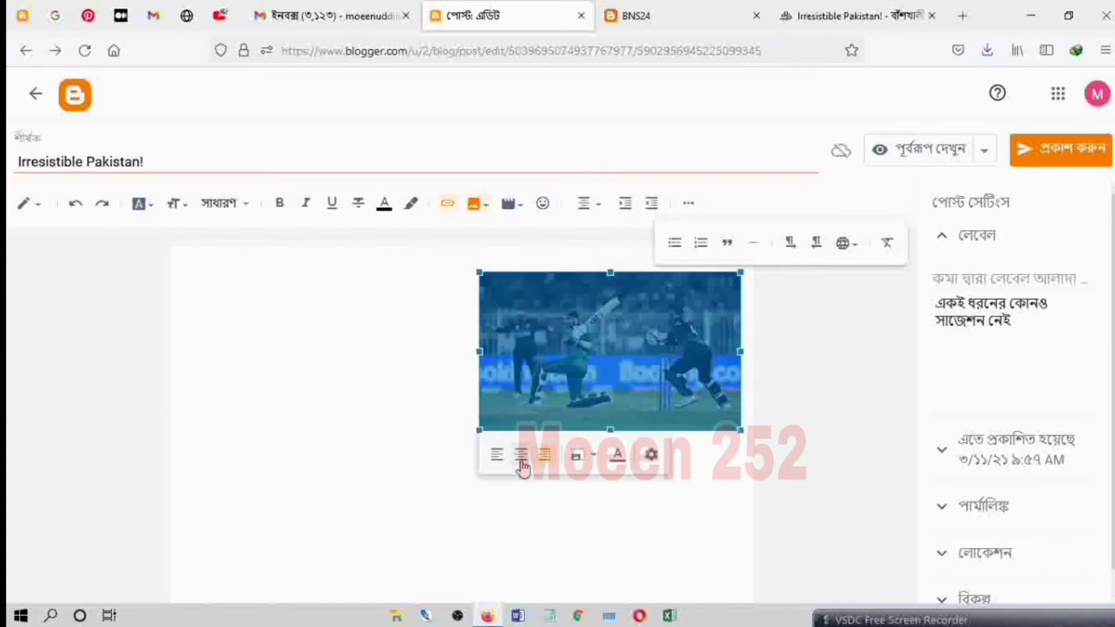
left_click(522, 459)
Step: Try the small size on the cricket picture and set it back to medium
left_click(434, 394)
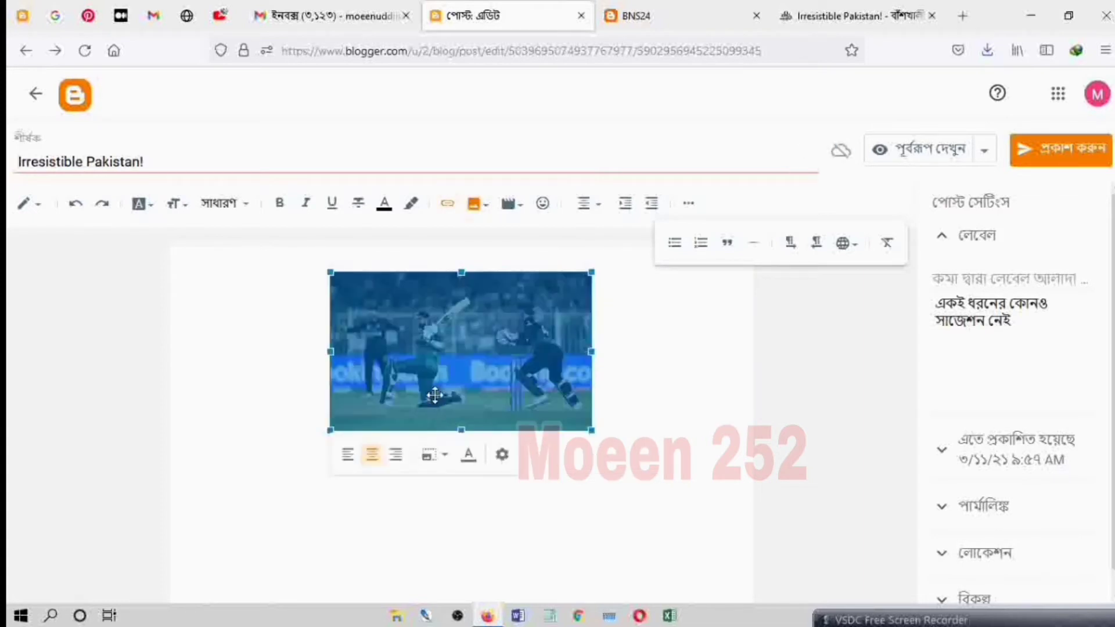
left_click(444, 459)
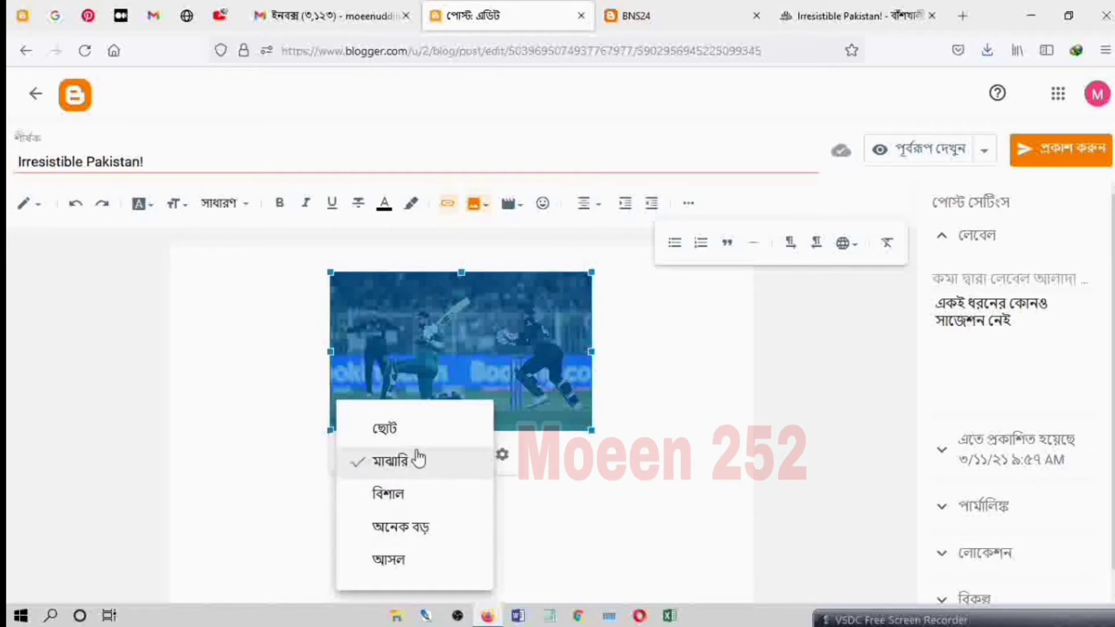
left_click(414, 428)
left_click(498, 319)
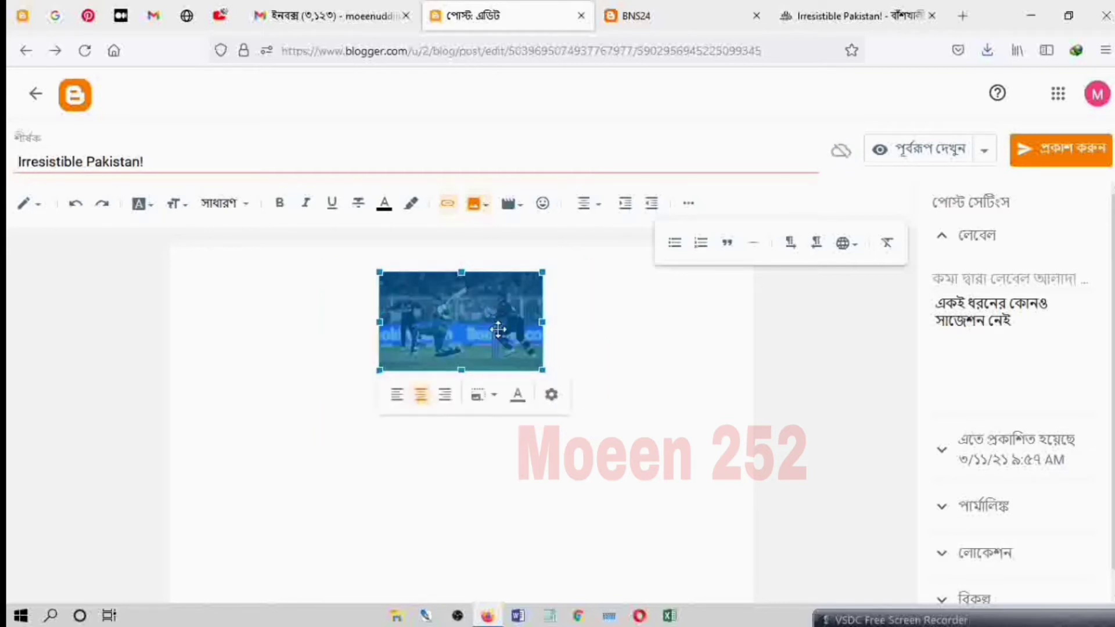
left_click(486, 401)
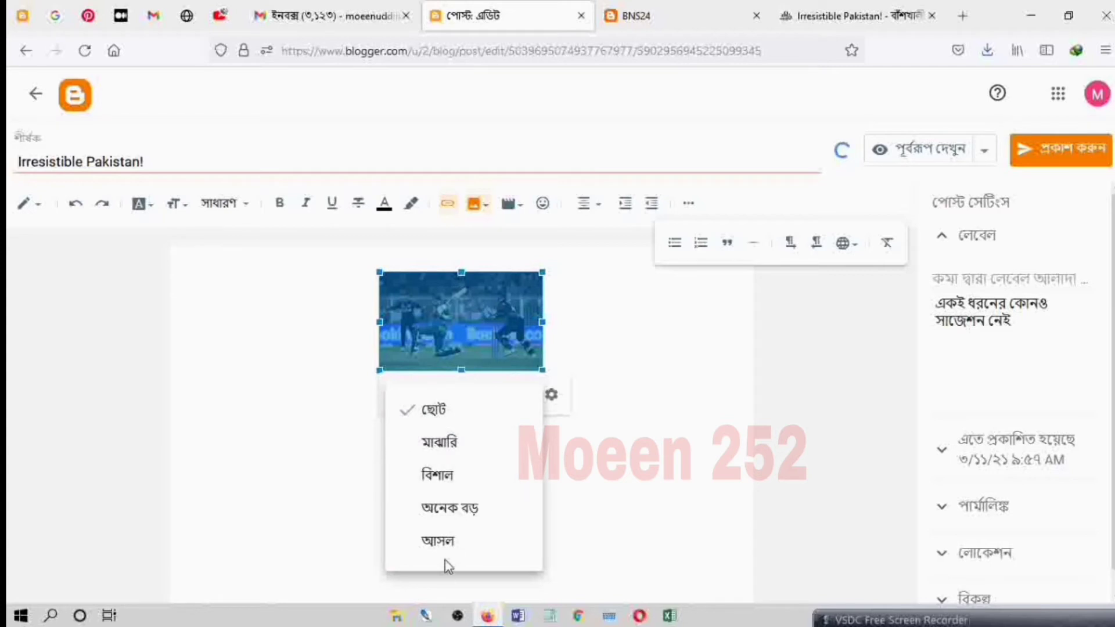
left_click(464, 444)
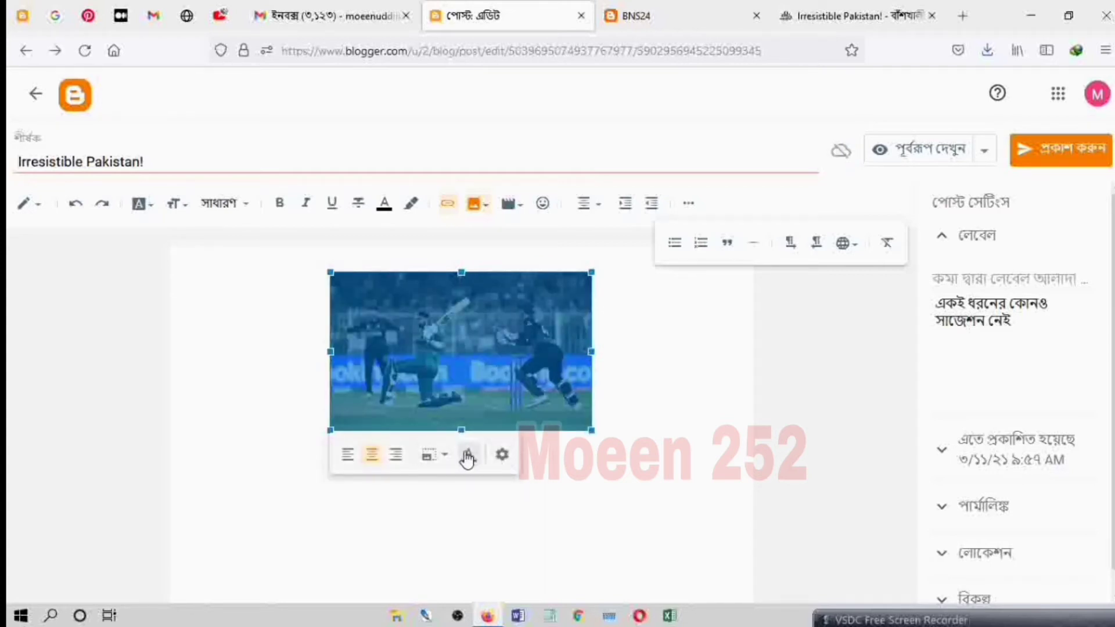
Step: Add the caption "Pakistan" below the cricket picture and make it bold
left_click(469, 454)
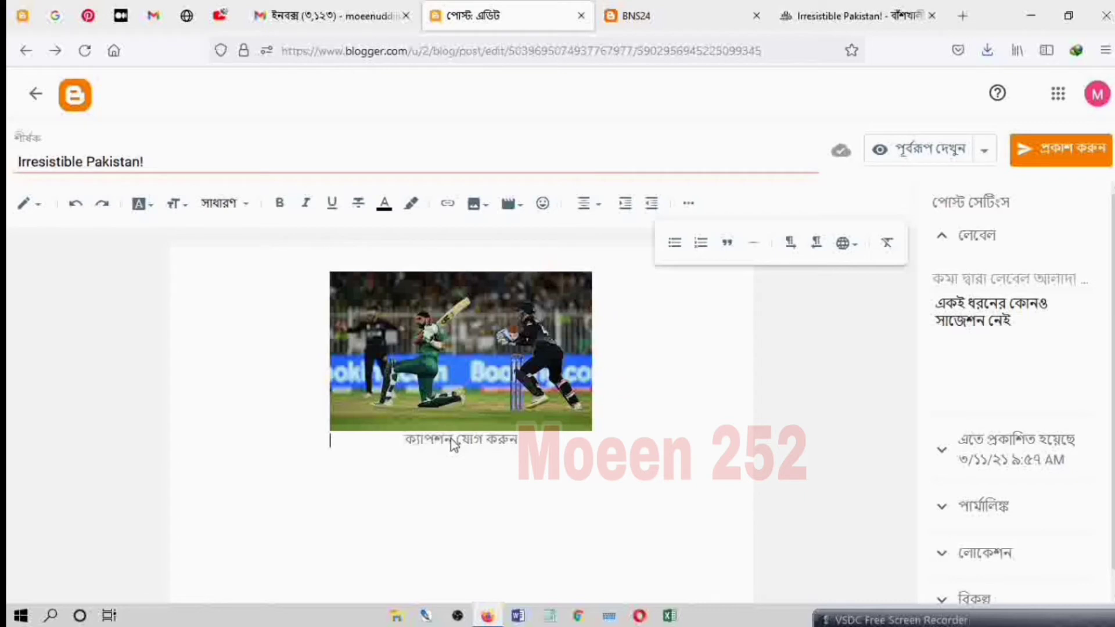
left_click(453, 441)
type("P")
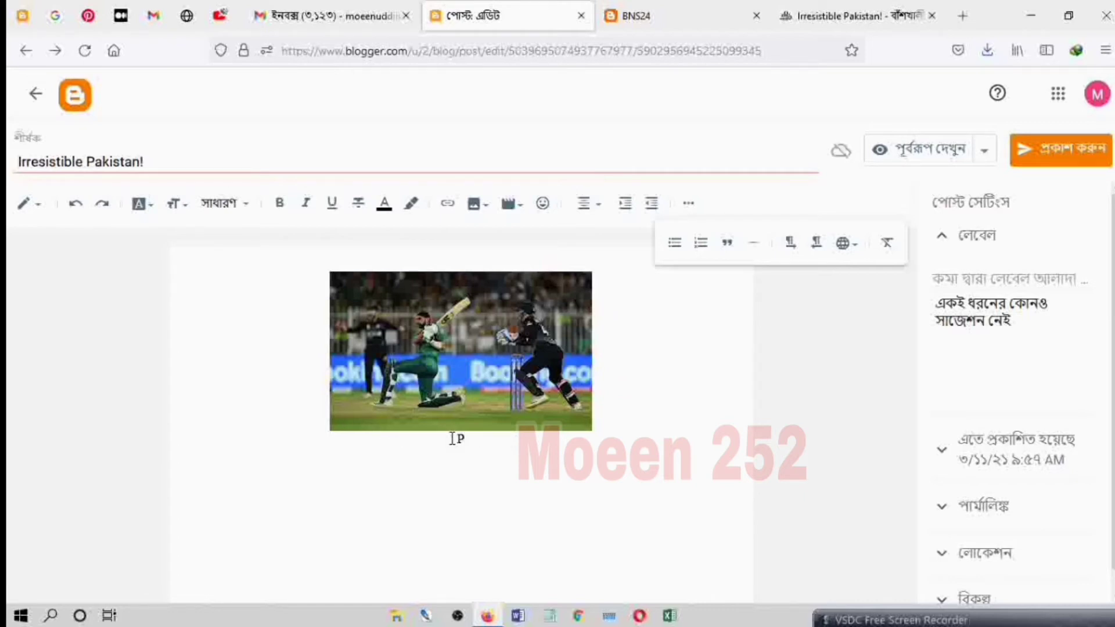
left_click_drag(477, 446, 438, 447)
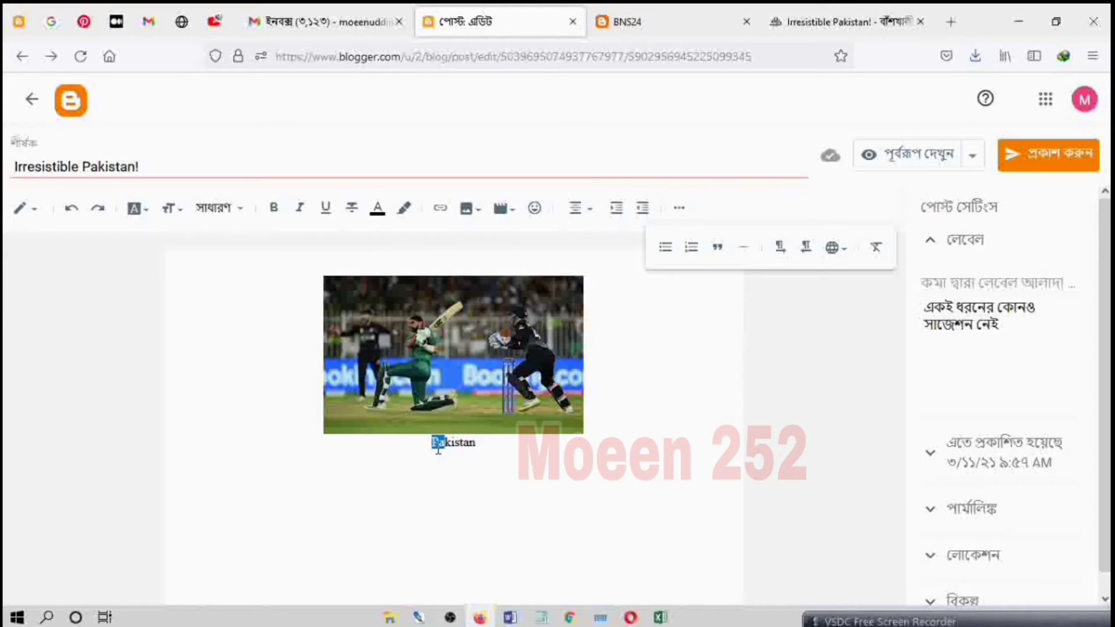
double_click(476, 445)
left_click(276, 211)
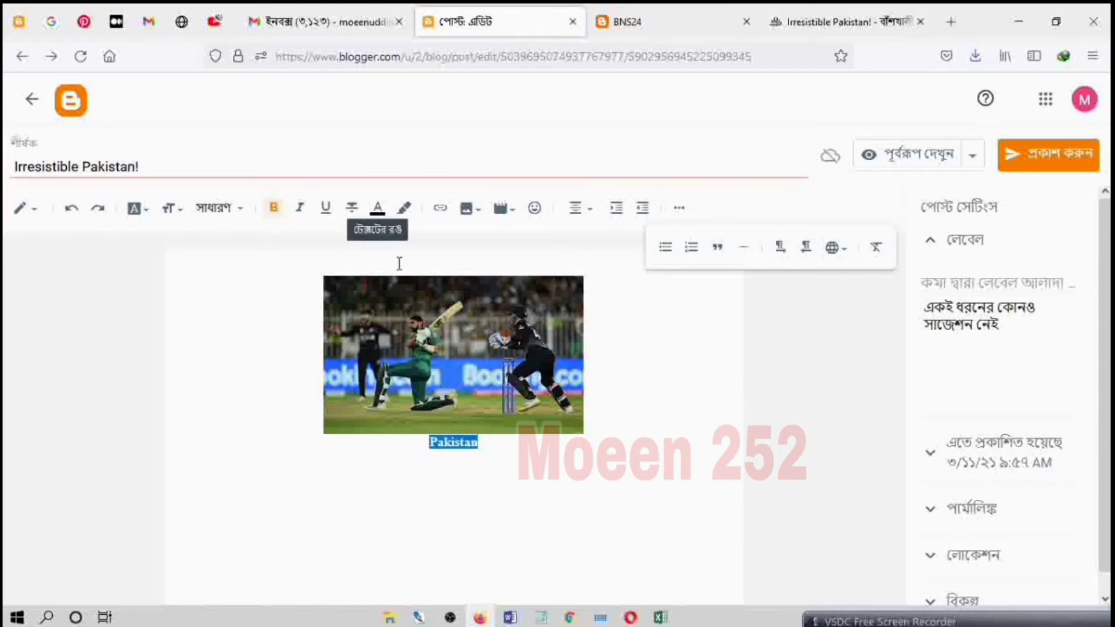
Step: Give the cricket picture the alternate text "hgfn" and the title text "hjghm", keeping the medium size
left_click(516, 448)
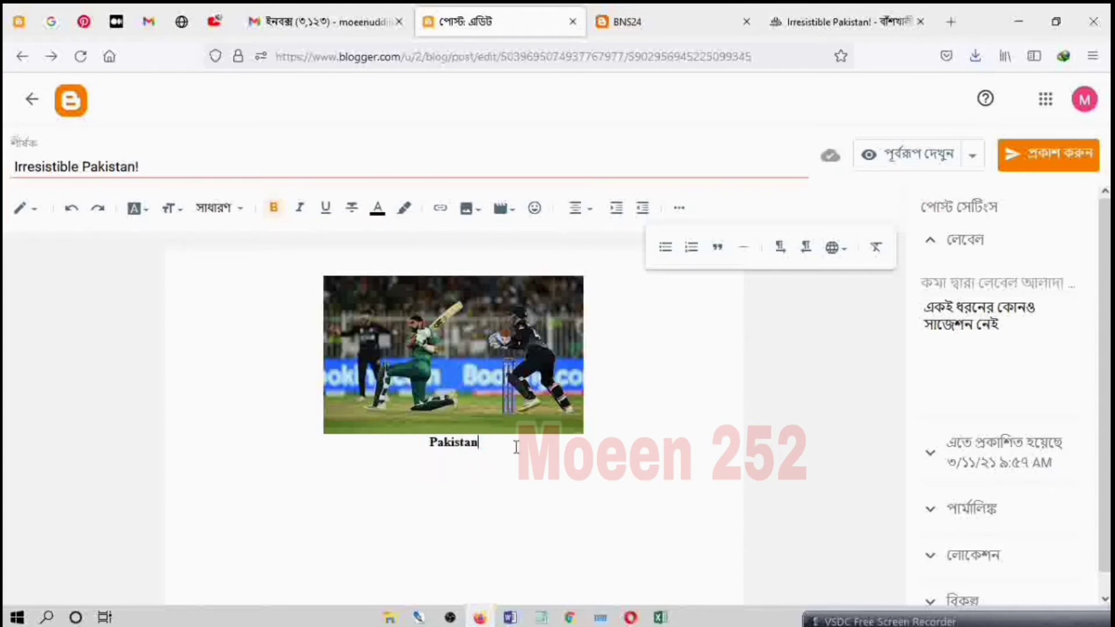
left_click(518, 399)
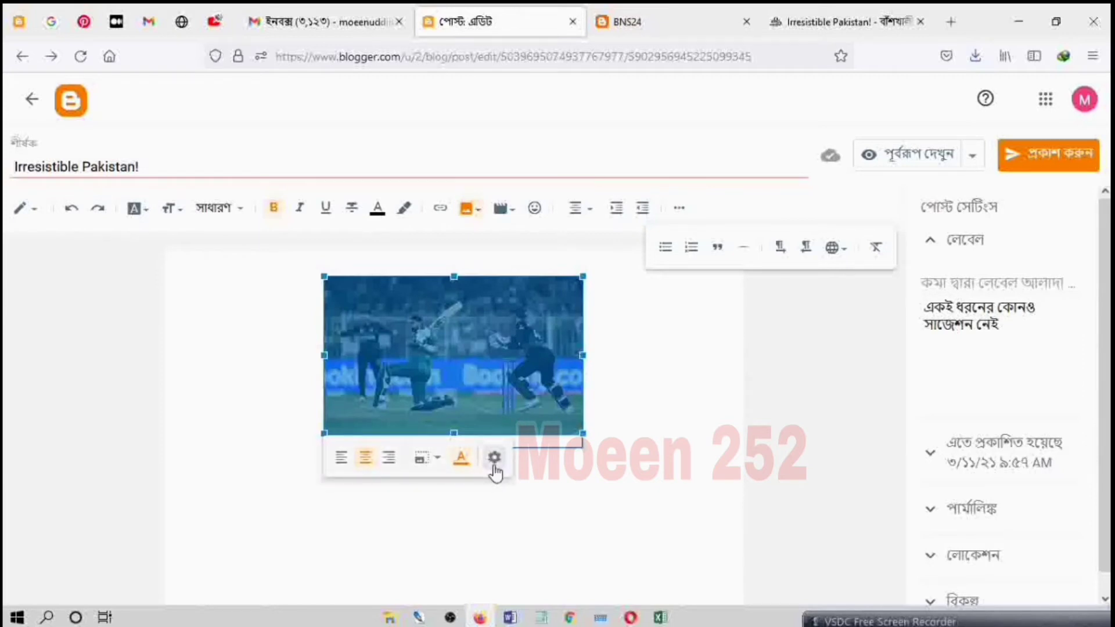
left_click(494, 459)
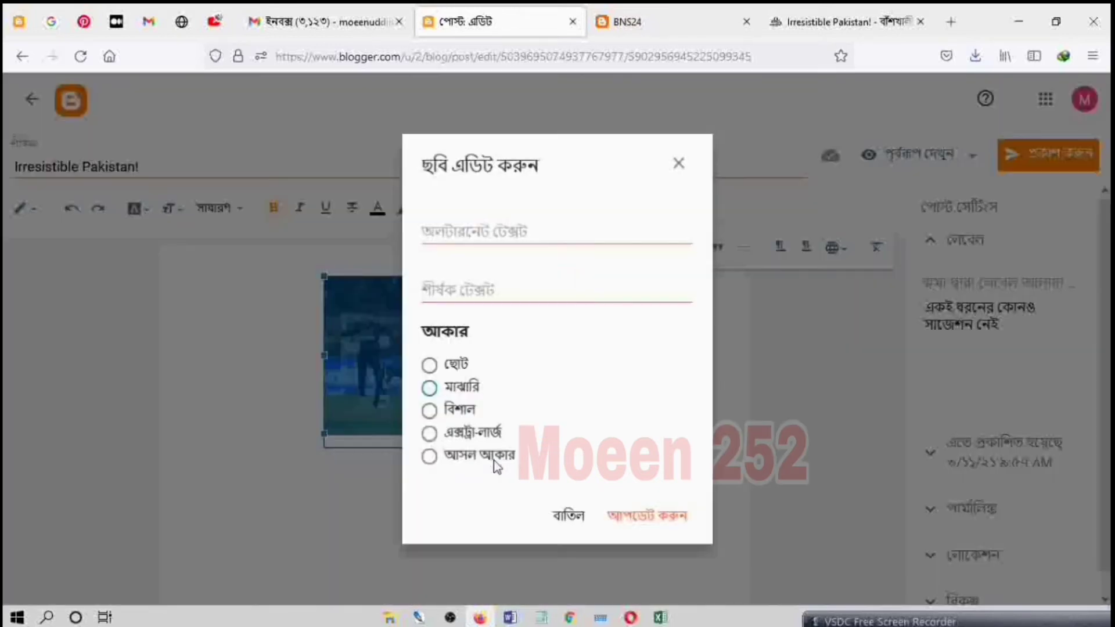
left_click(449, 235)
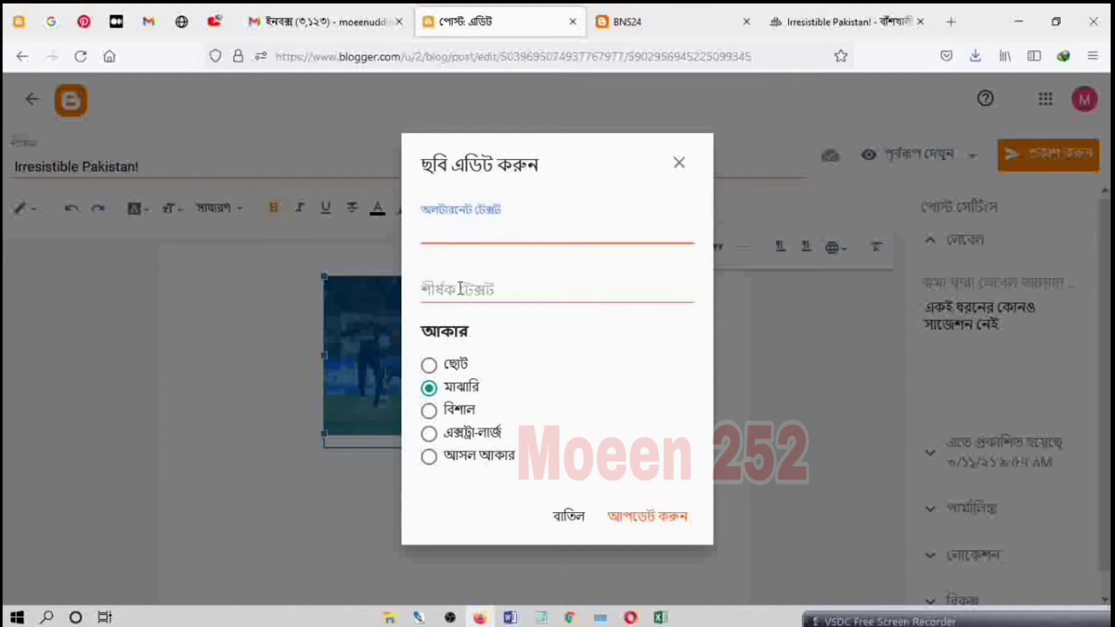
left_click(495, 297)
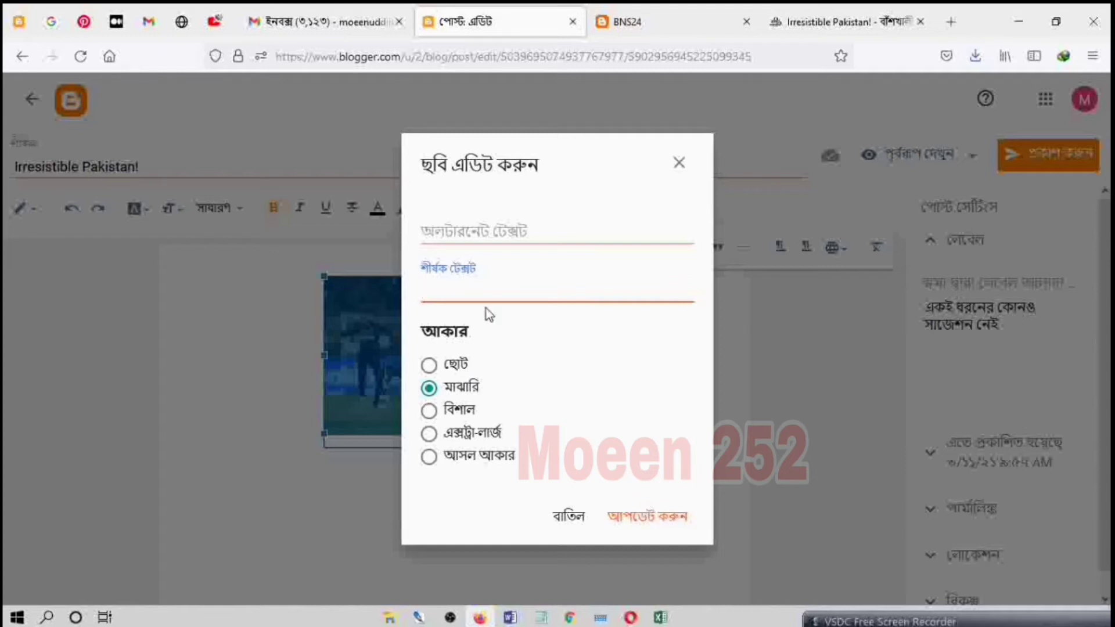
left_click(453, 230)
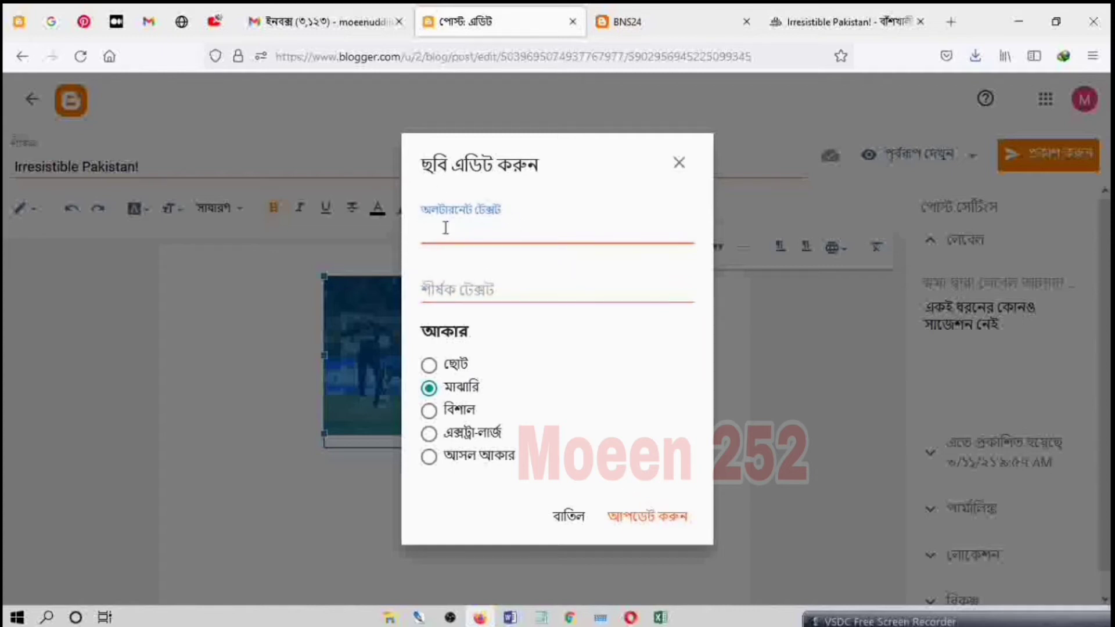
left_click(515, 294)
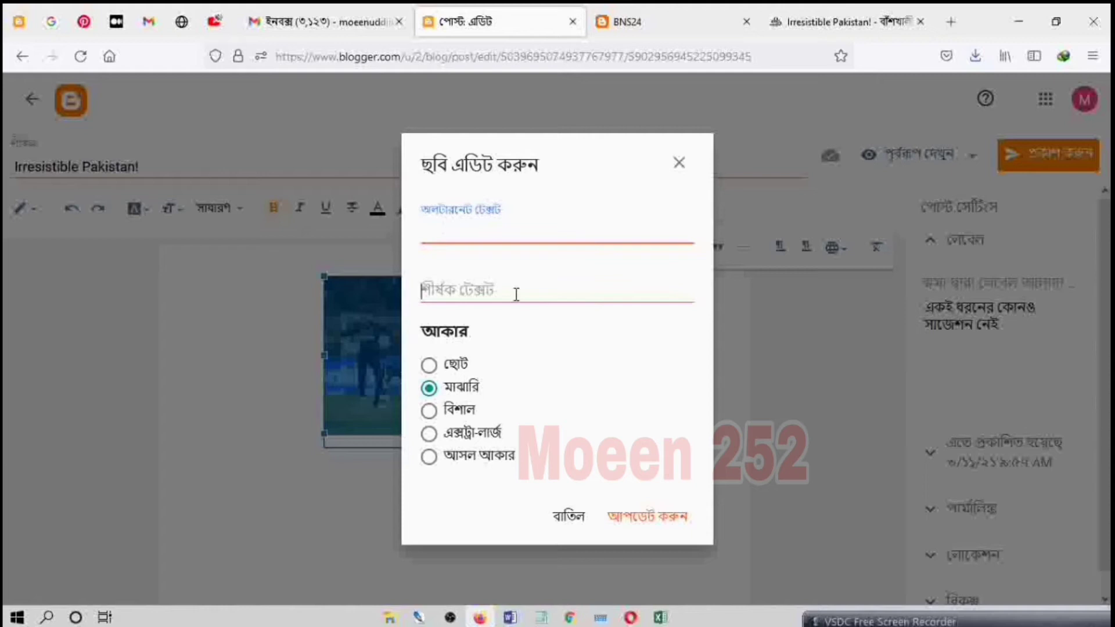
left_click(492, 234)
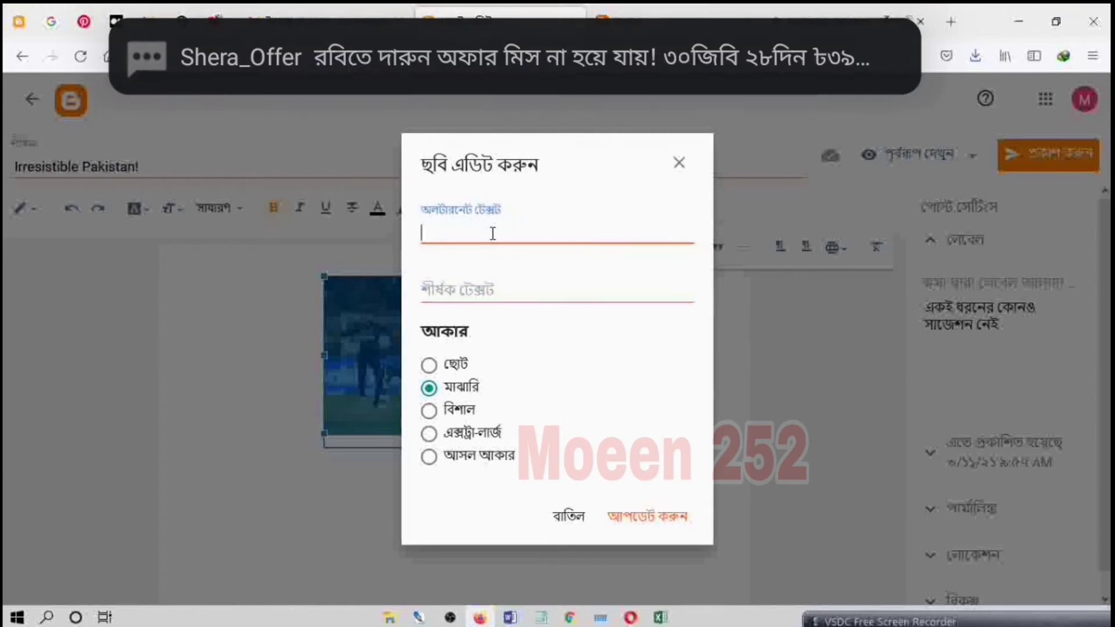
type("hgfn")
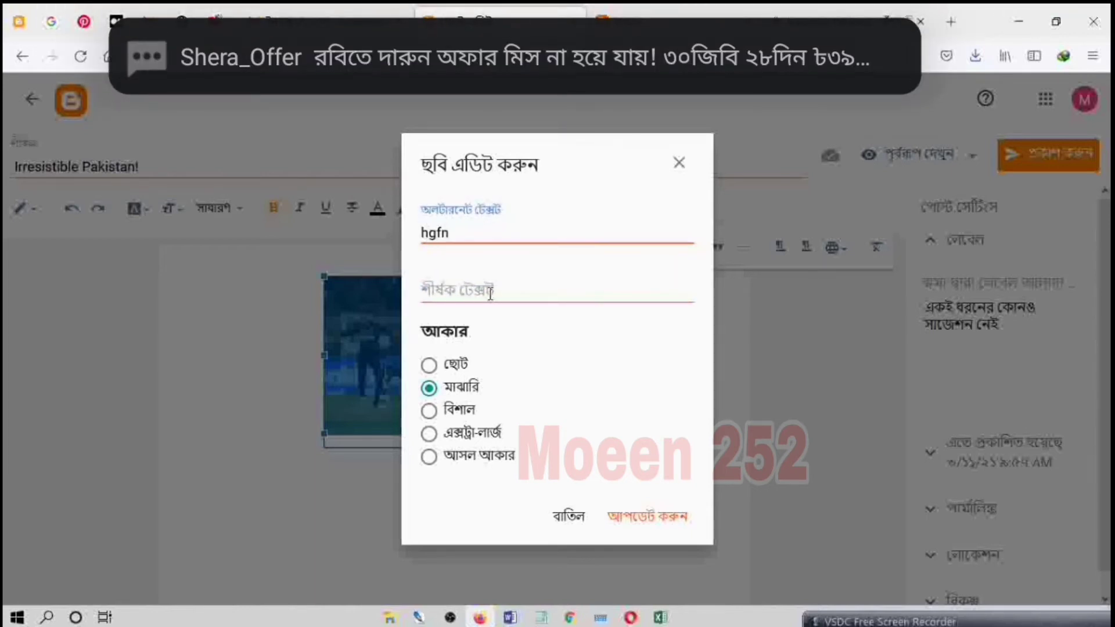
left_click(490, 294)
type("hjghm")
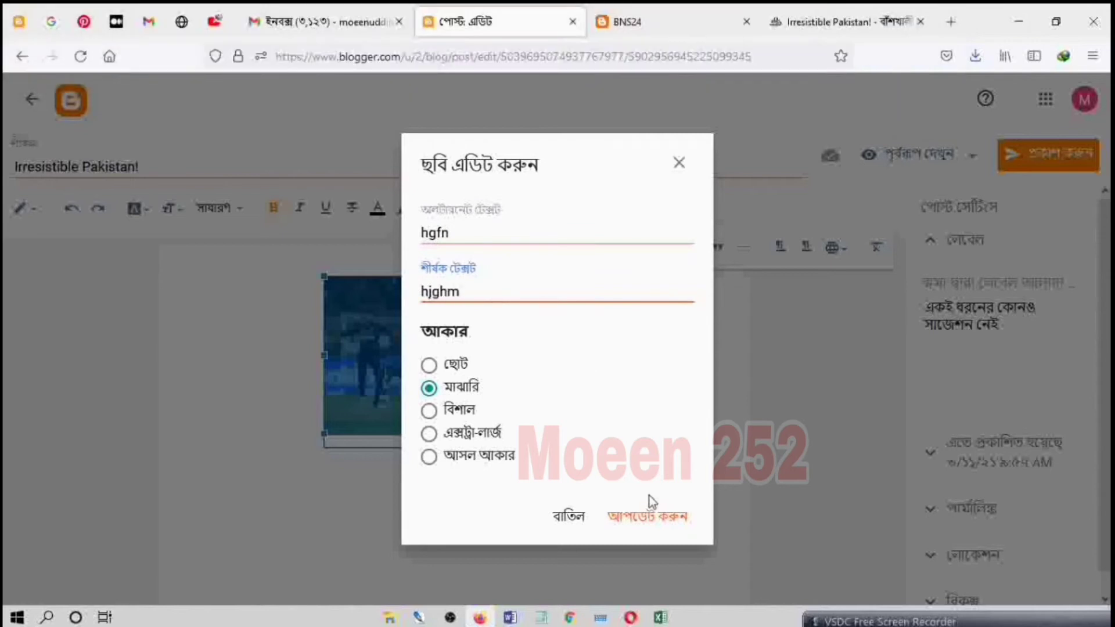
left_click(641, 520)
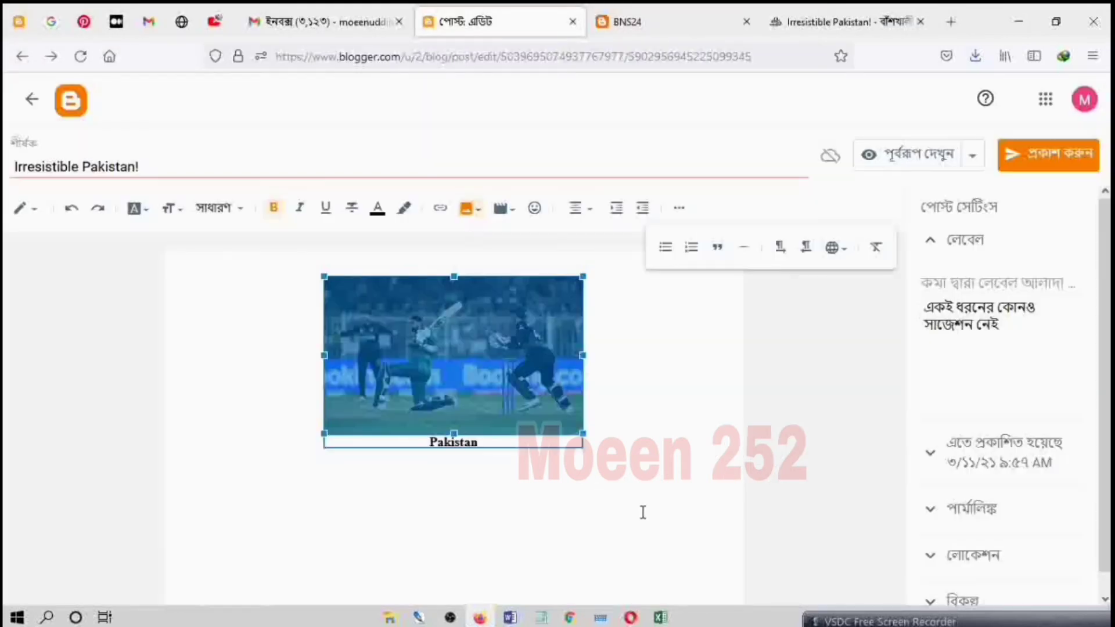
left_click(641, 416)
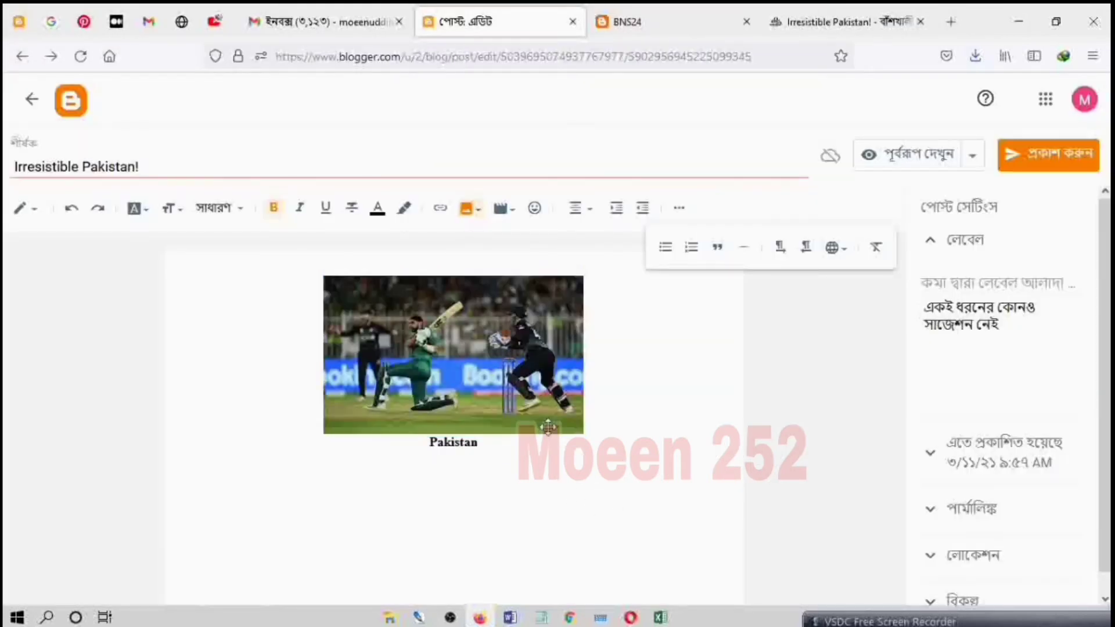
Step: Reopen the cricket picture's settings to check its alternate and title text, and close them without changes
left_click(507, 406)
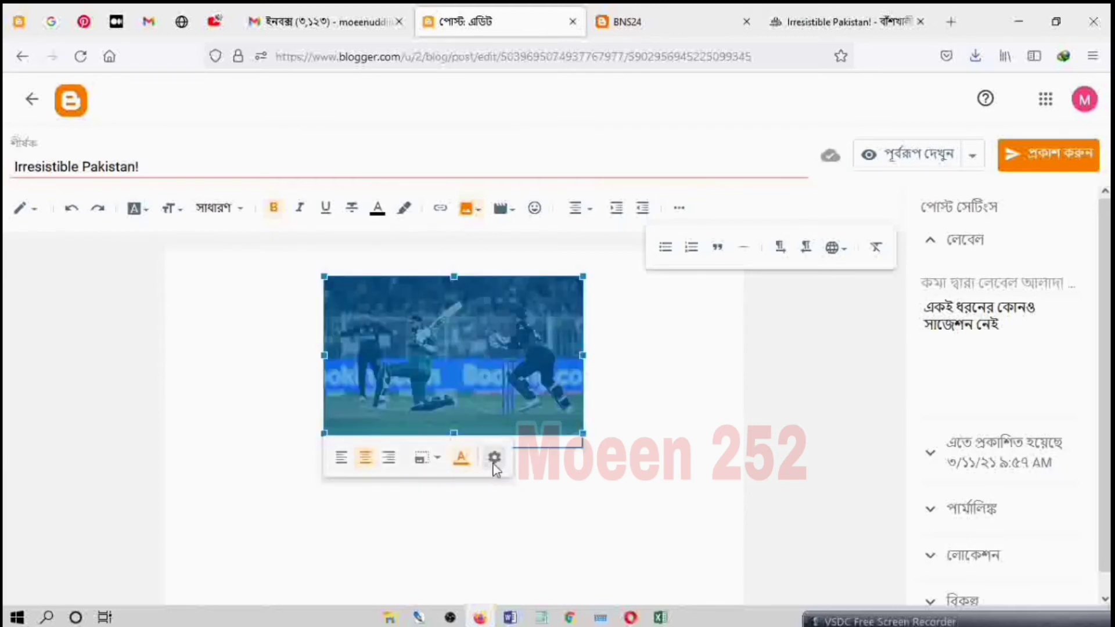
left_click(495, 458)
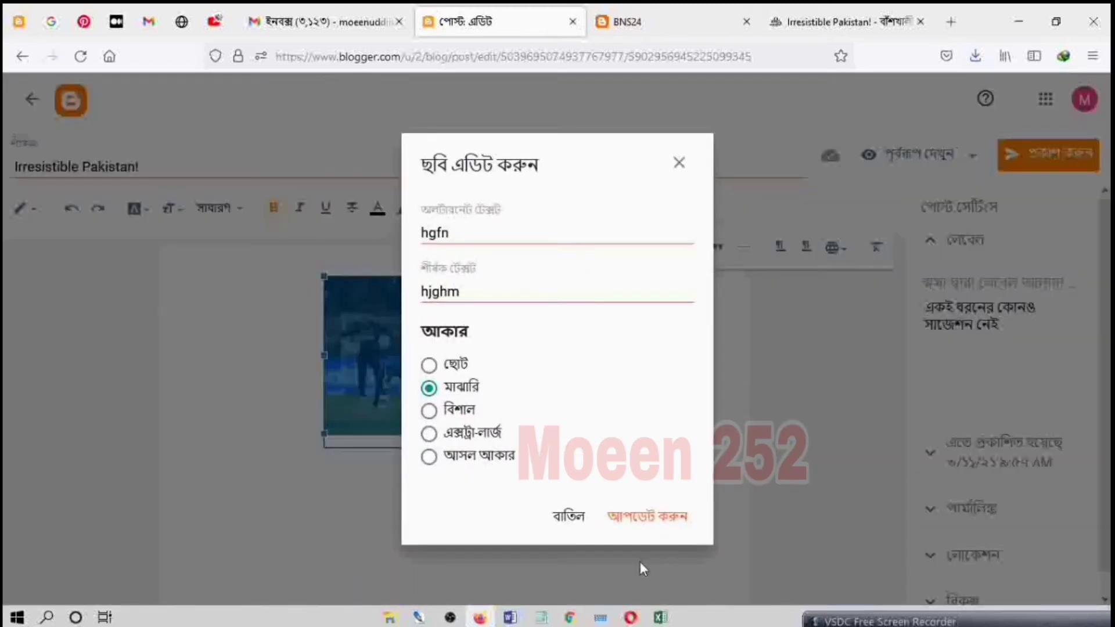
left_click(572, 517)
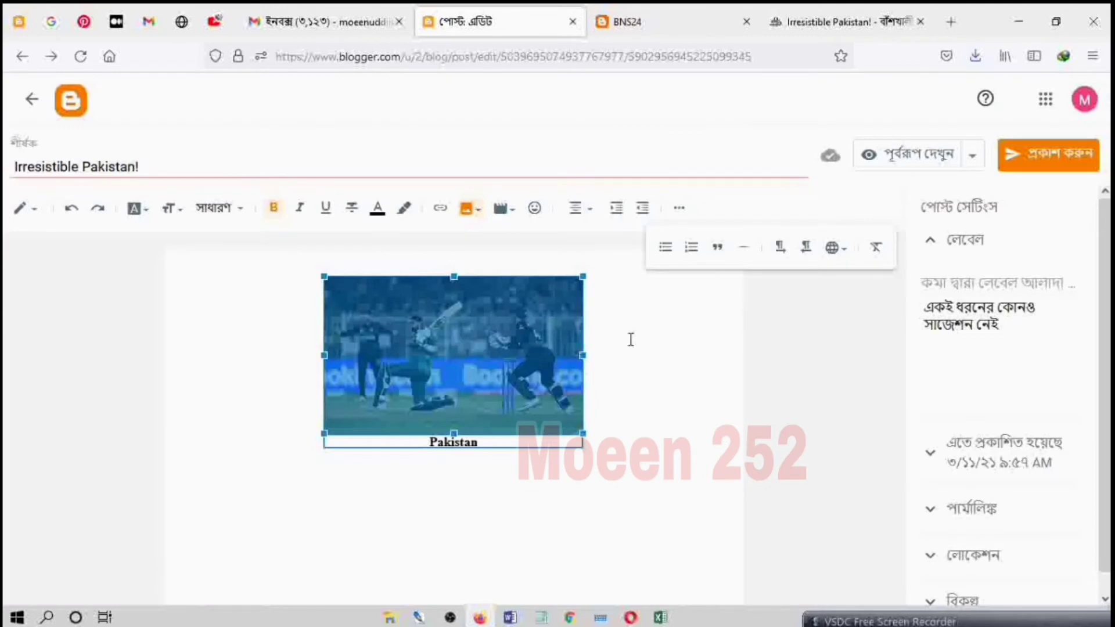
left_click(618, 394)
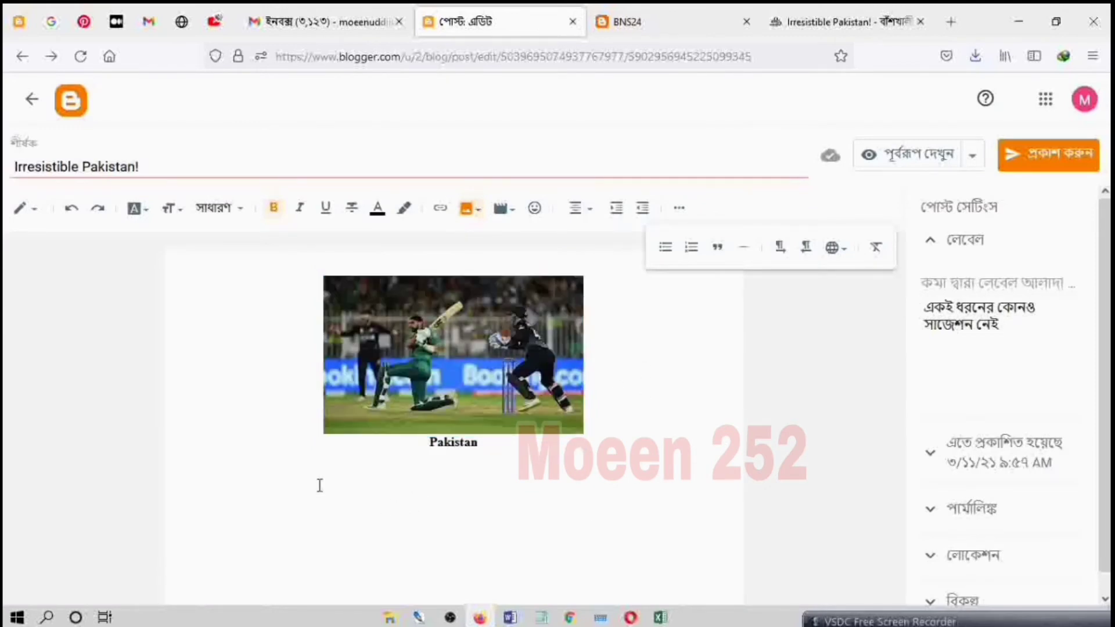
Step: Paste the copied article into the post body below the picture's "Pakistan" caption
left_click(186, 468)
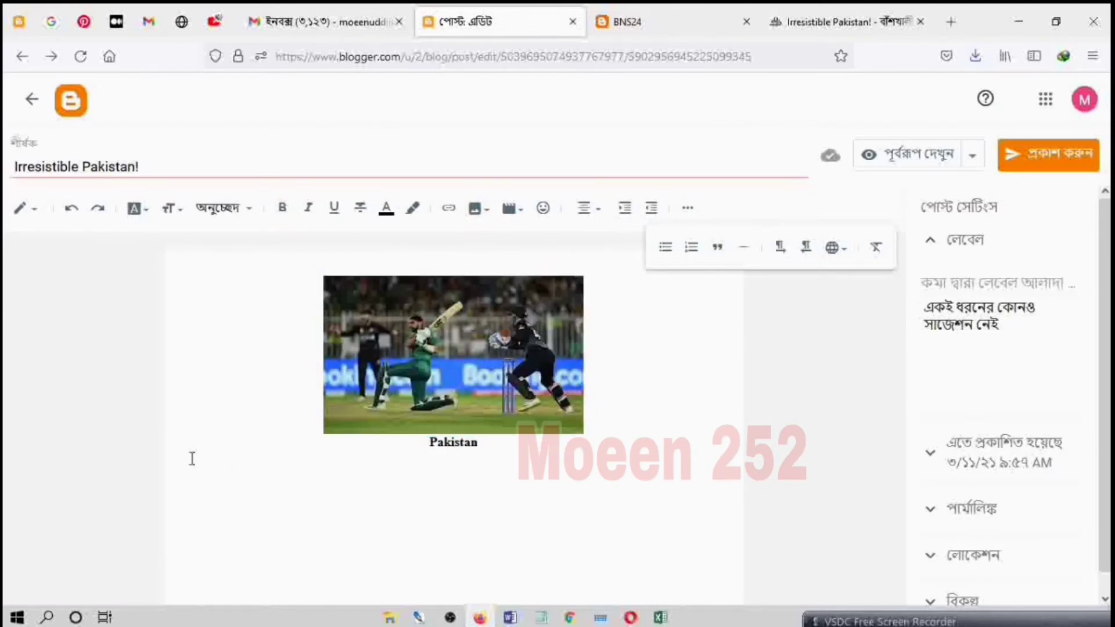
right_click(192, 459)
left_click(244, 302)
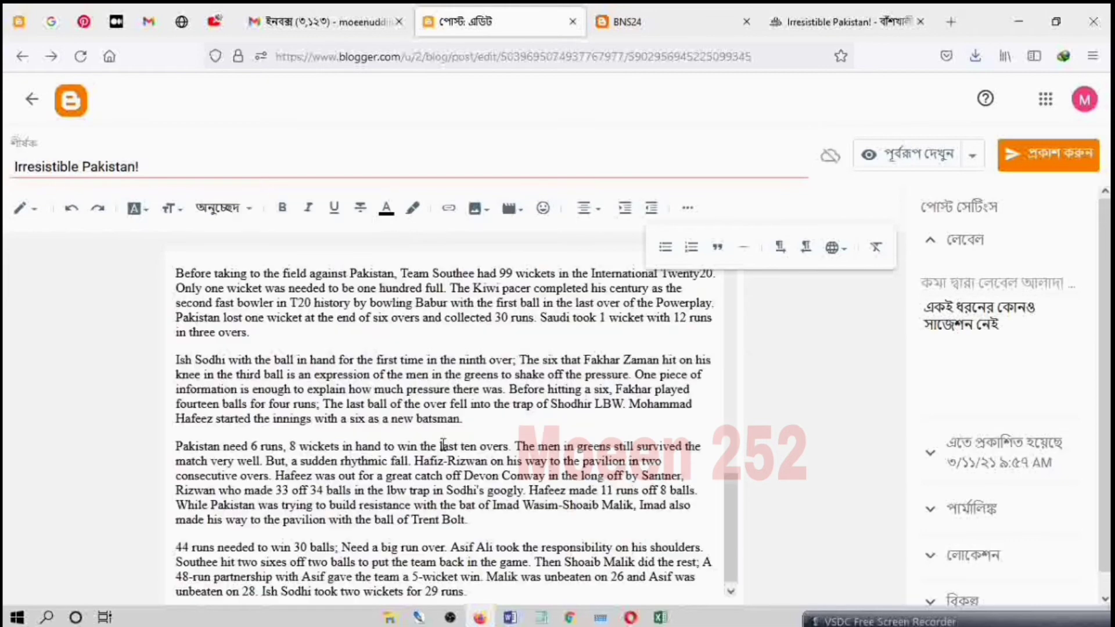
Step: Delete the duplicate cricket picture from the pasted article and remove an empty line above the first paragraph
scroll(443, 445, "up", 10)
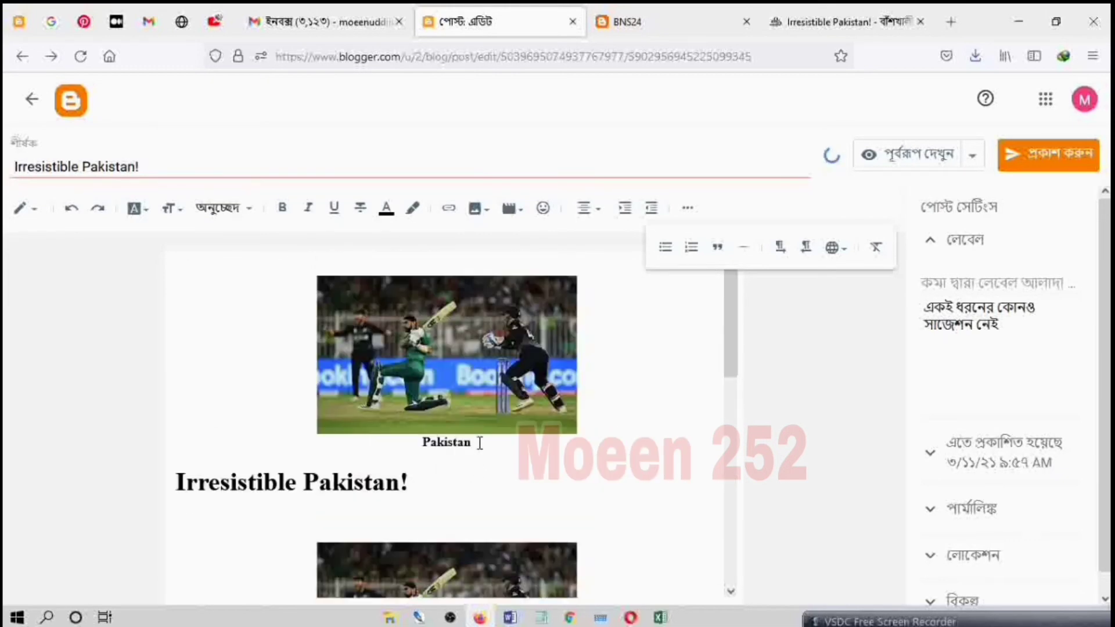
scroll(480, 443, "down", 3)
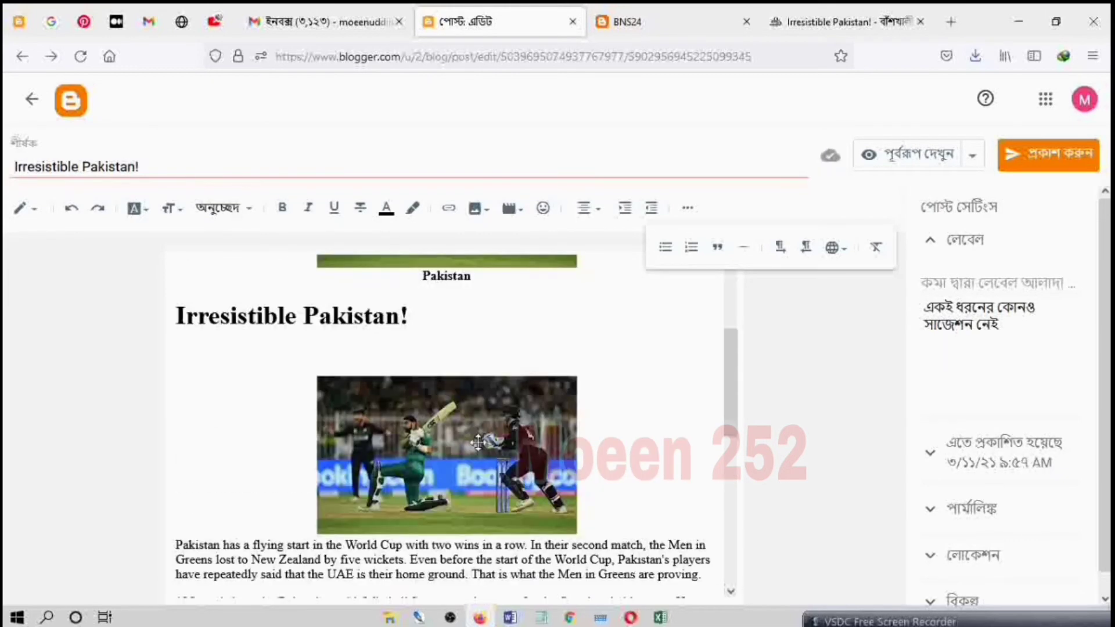
left_click(488, 481)
key("Delete")
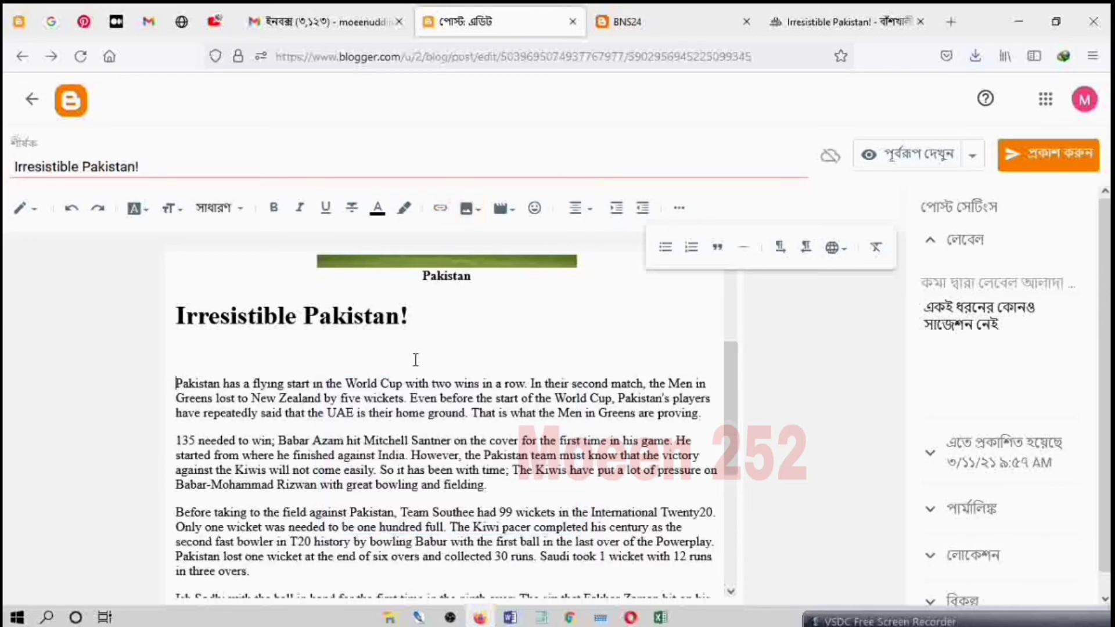
key("BackSpace")
Step: Try to erase the pasted "Irresistible Pakistan!" heading backwards from the first paragraph, and undo the deletions
key("BackSpace")
key("BackSpace")
key("BackSpace")
key("BackSpace")
key("BackSpace")
key("BackSpace")
key("BackSpace")
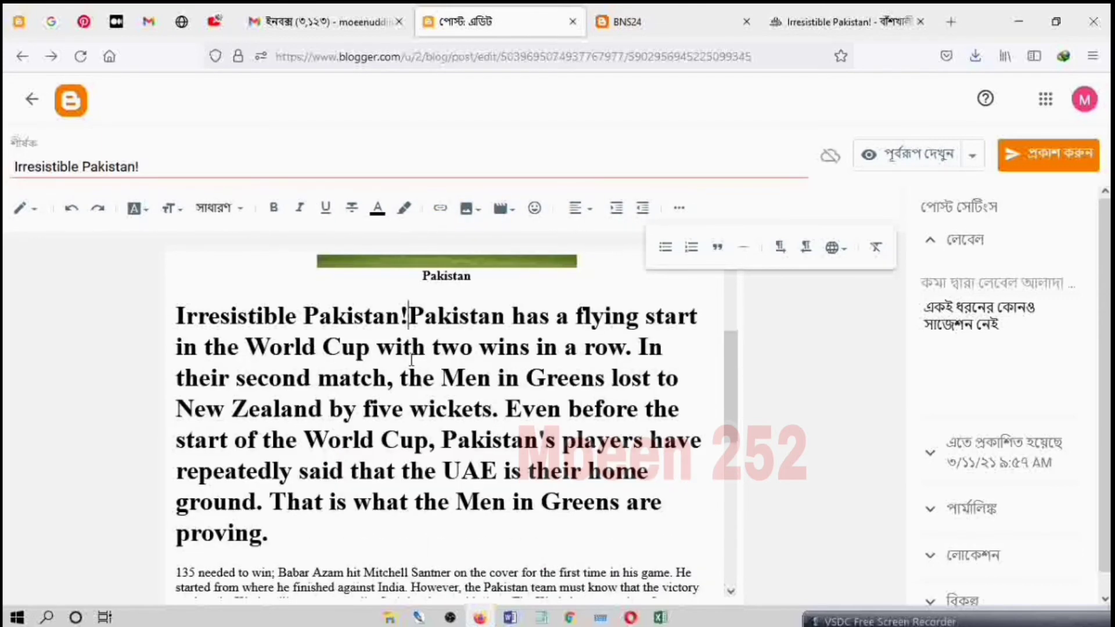
key("BackSpace")
key("BackSpace")
key("BackSpace")
key("BackSpace")
key("BackSpace")
key("BackSpace")
key("BackSpace")
key("BackSpace")
key("BackSpace")
key("BackSpace")
key("BackSpace")
key("BackSpace")
key("BackSpace")
key("BackSpace")
key("BackSpace")
key("BackSpace")
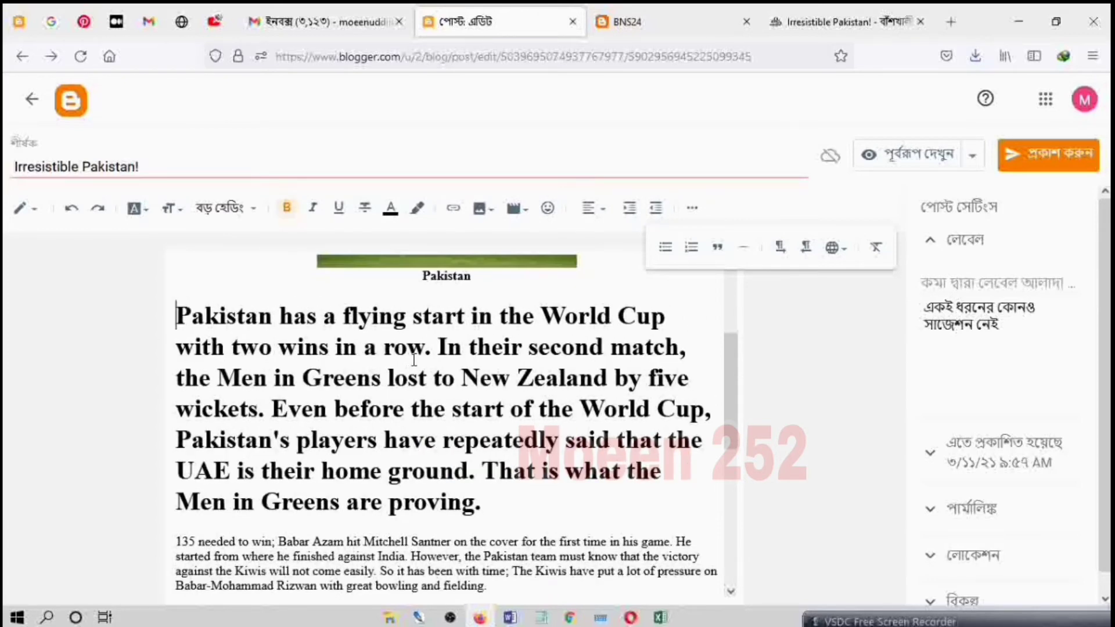
key("ctrl+z")
key("ctrl+z")
key("ctrl+z")
key("ctrl+z")
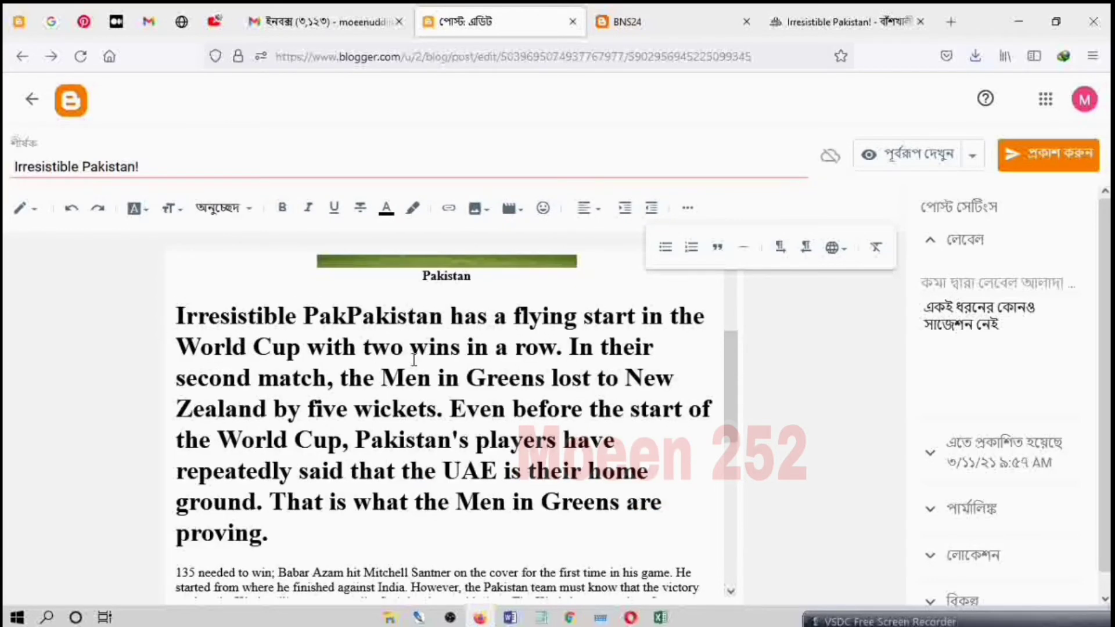
key("ctrl+z")
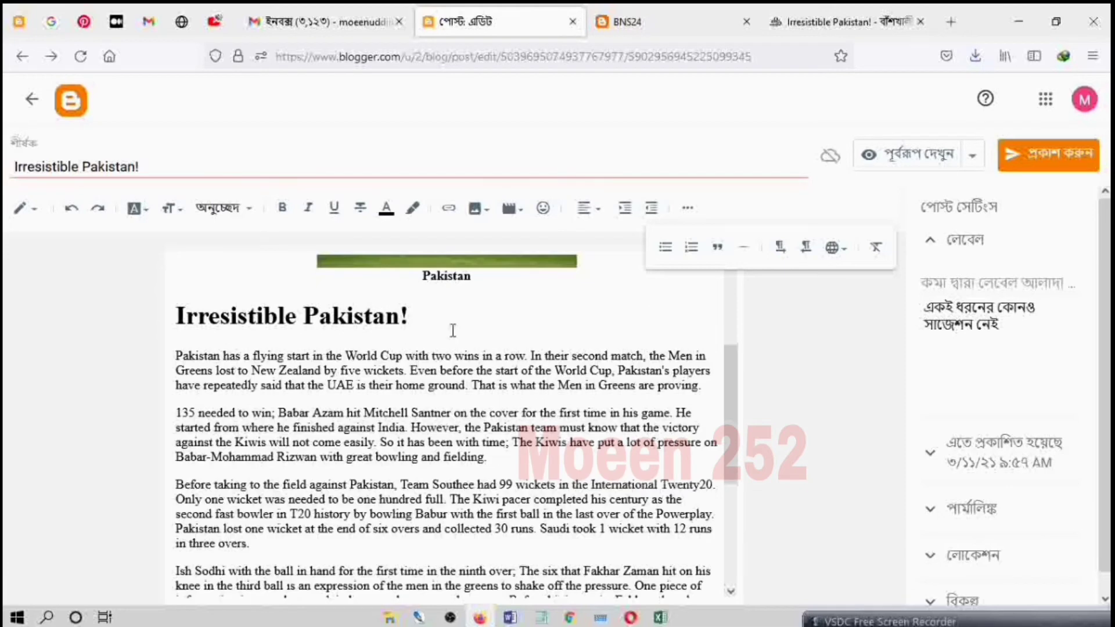
Step: Delete the pasted "Irresistible Pakistan!" heading and its empty line, keeping the first paragraph in normal text style
left_click_drag(453, 331, 175, 317)
key("Delete")
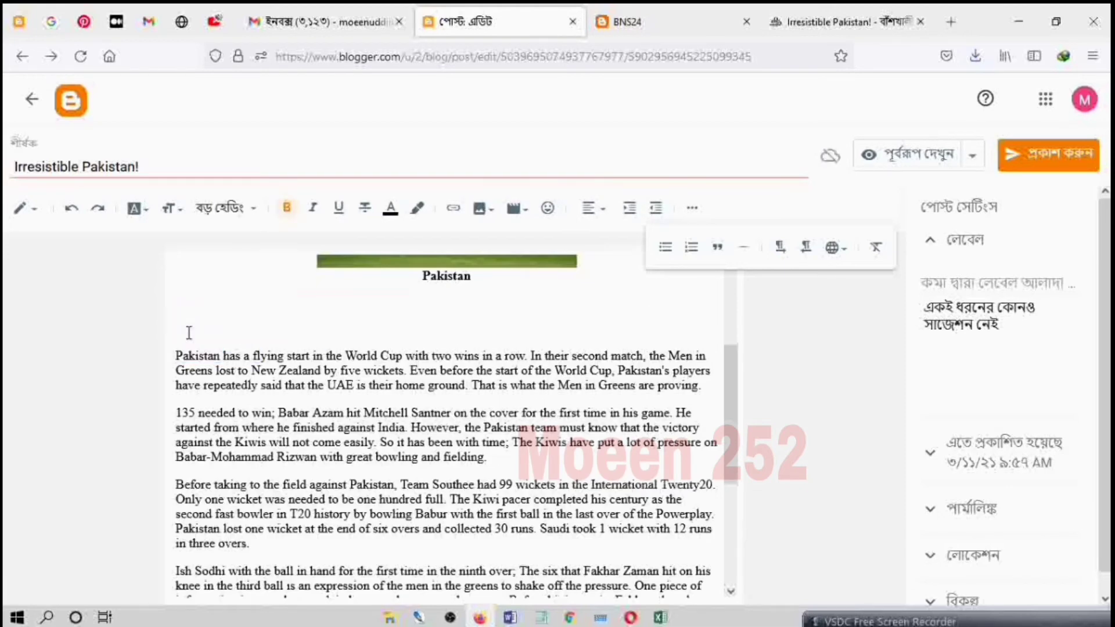
key("Delete")
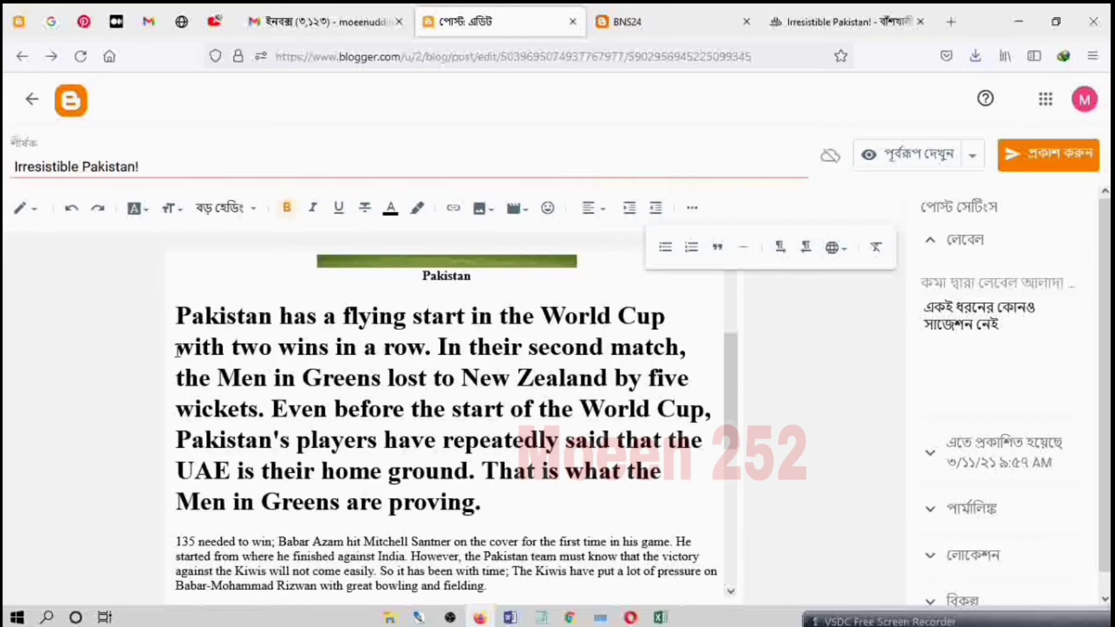
key("ctrl+z")
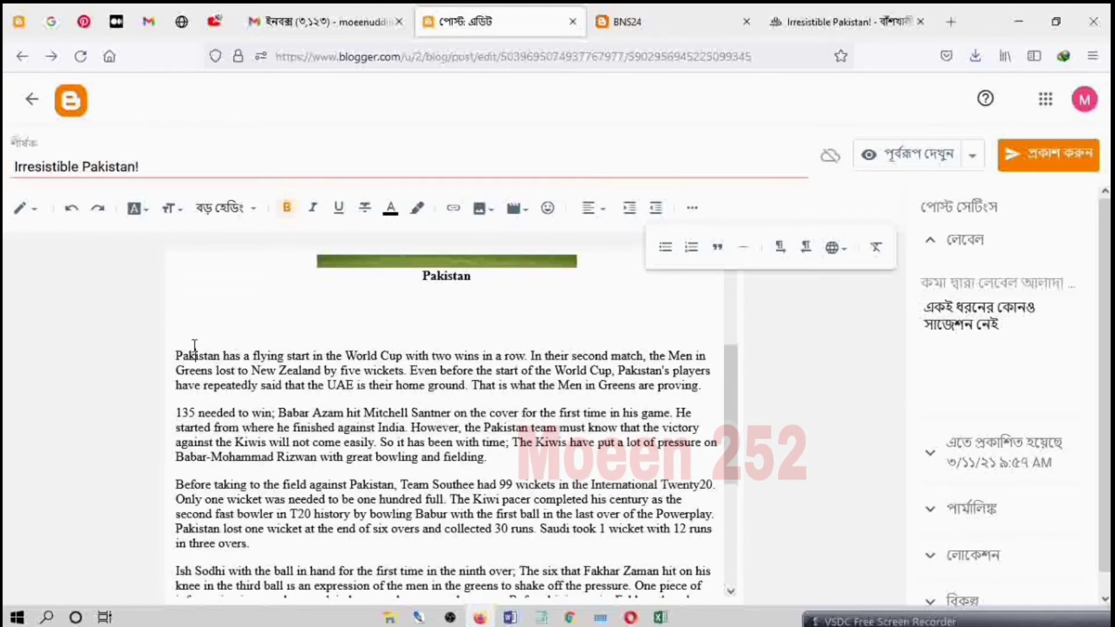
key("BackSpace")
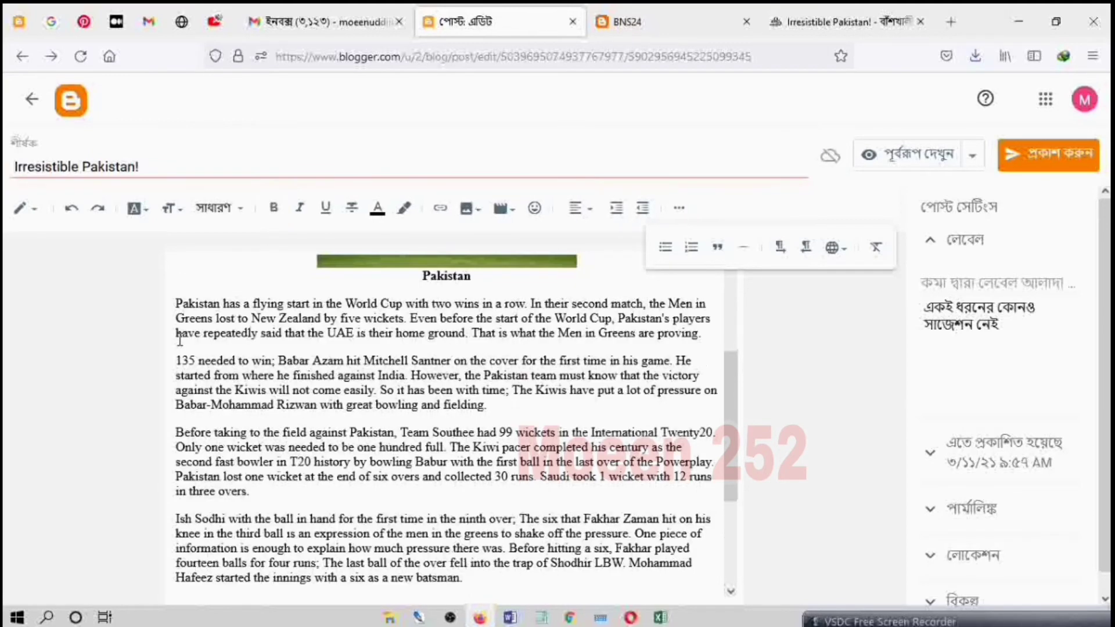
Step: Review the pasted article from start to end and hide the additional formatting tools
scroll(381, 390, "up", 3)
scroll(472, 358, "down", 5)
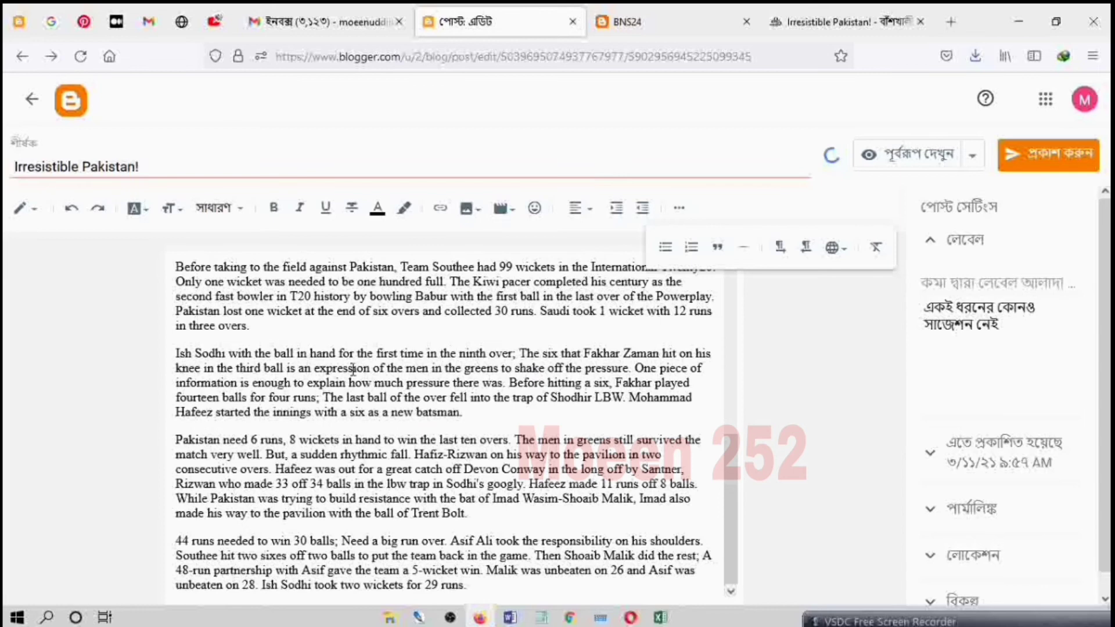
left_click(680, 208)
scroll(488, 382, "up", 5)
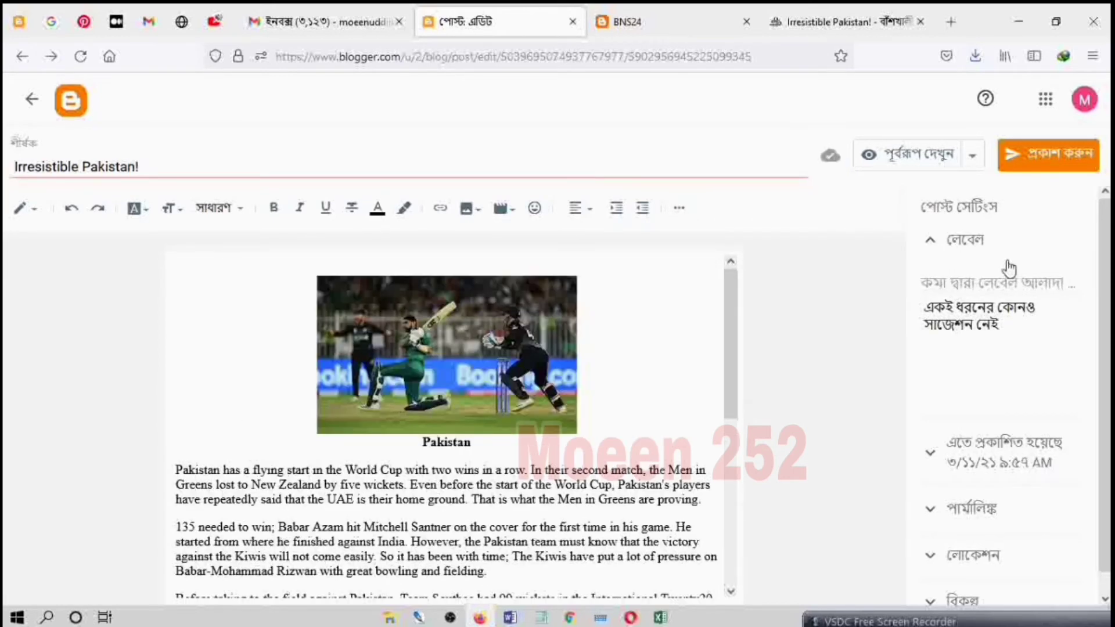
Step: Enter "Sports," as the post's label and set its publishing date and time to automatic
left_click(977, 285)
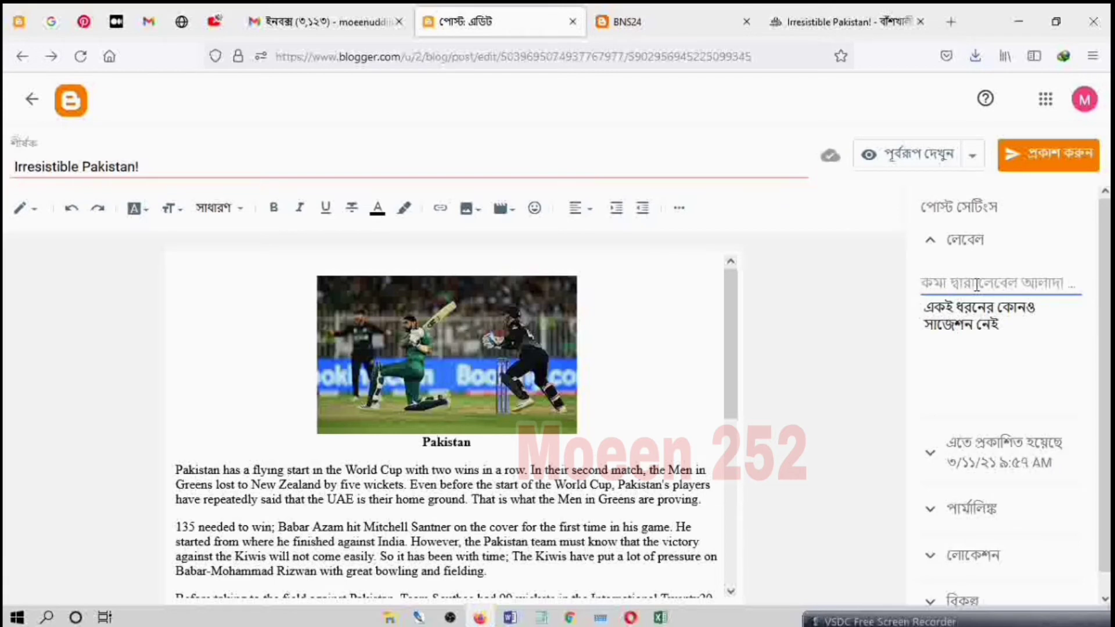
type("S")
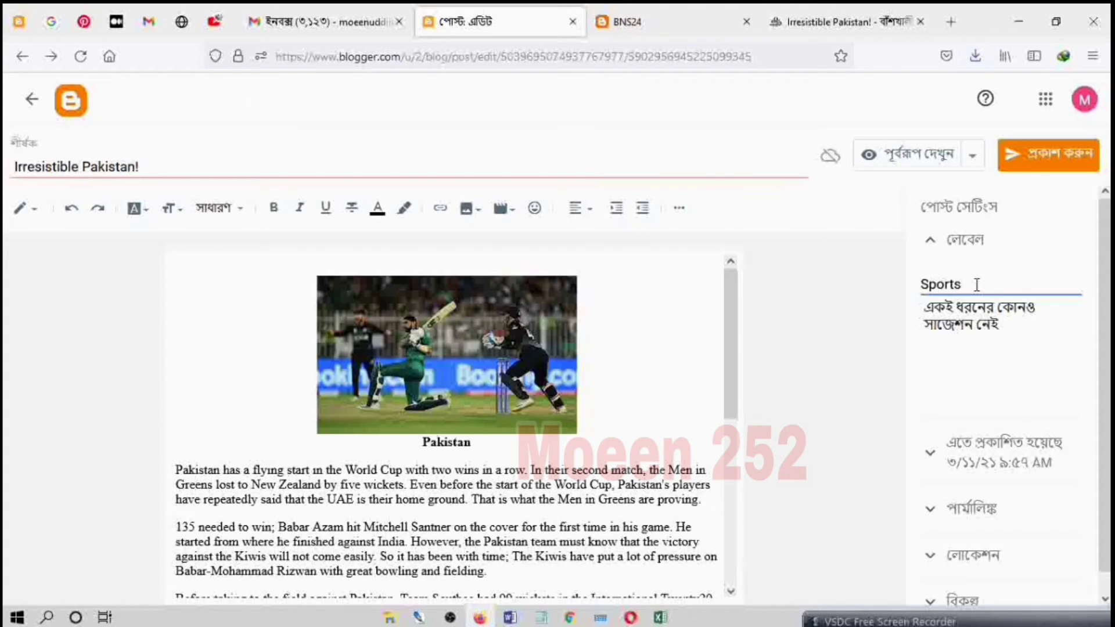
type("ports,")
left_click(985, 475)
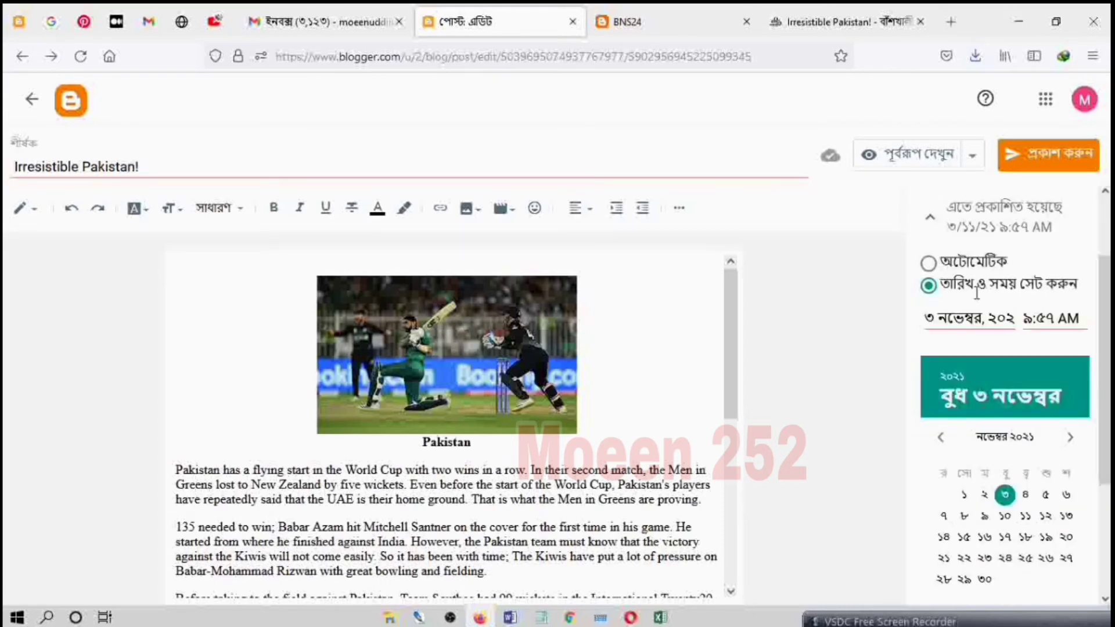
left_click(928, 263)
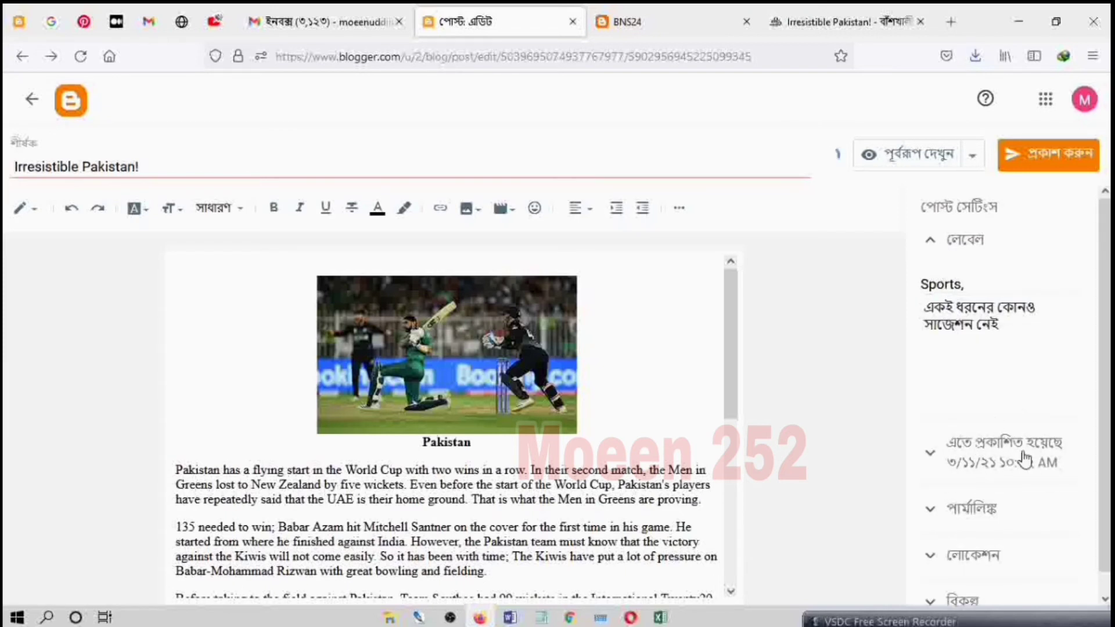
Step: Switch the post's publishing time to a manually set date and time, keep the year 2021 and check the calendar's months
left_click(1011, 456)
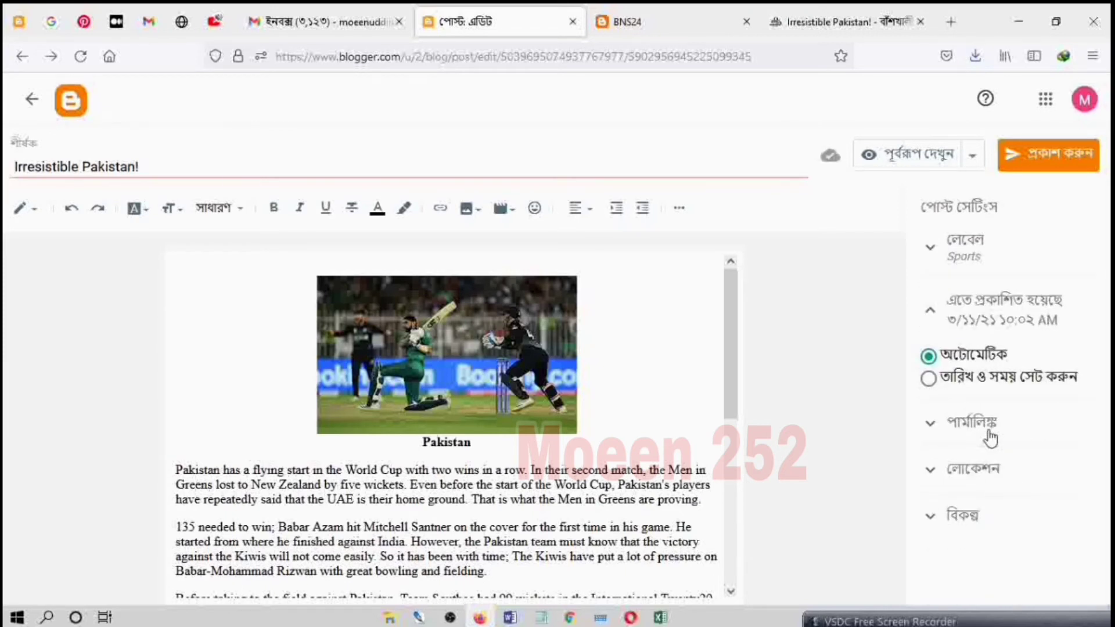
left_click(928, 378)
scroll(1057, 381, "down", 2)
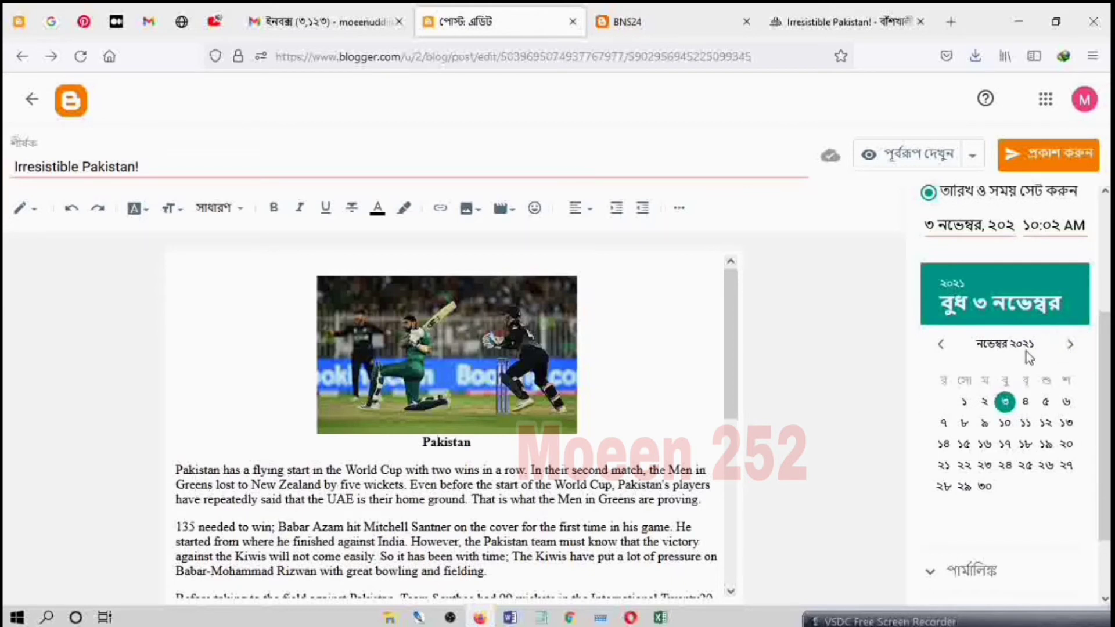
left_click(953, 292)
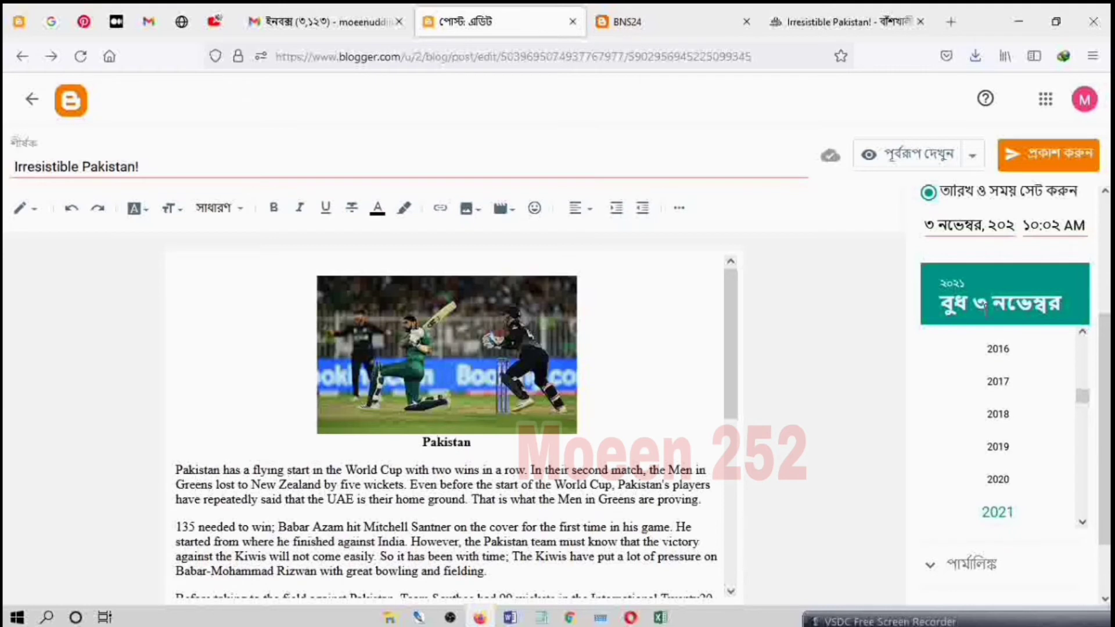
left_click(1005, 517)
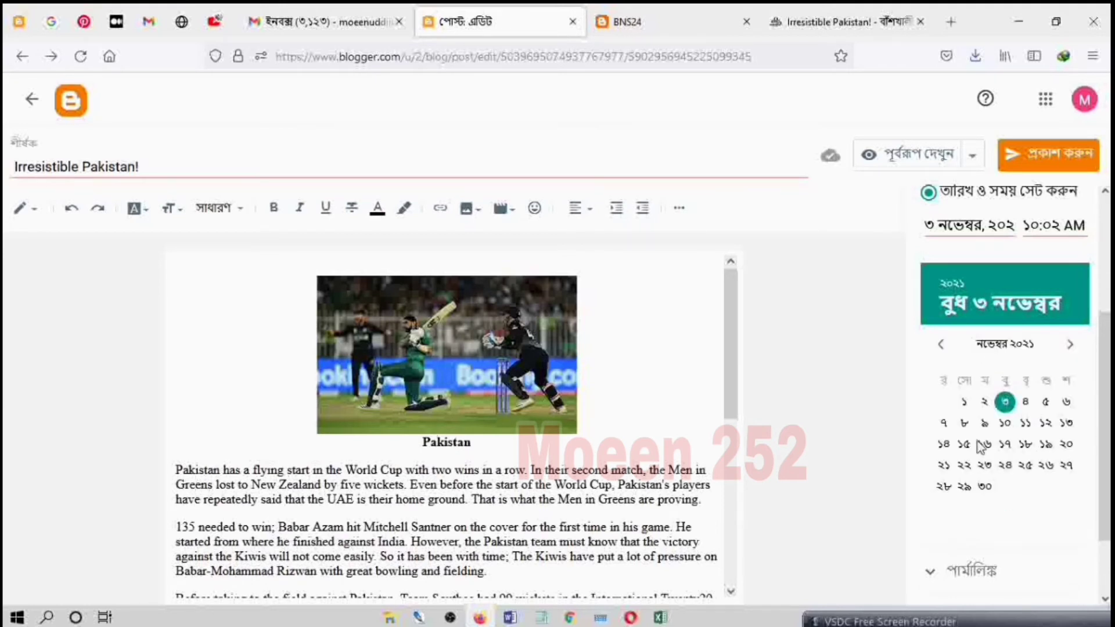
left_click(942, 349)
left_click(1072, 356)
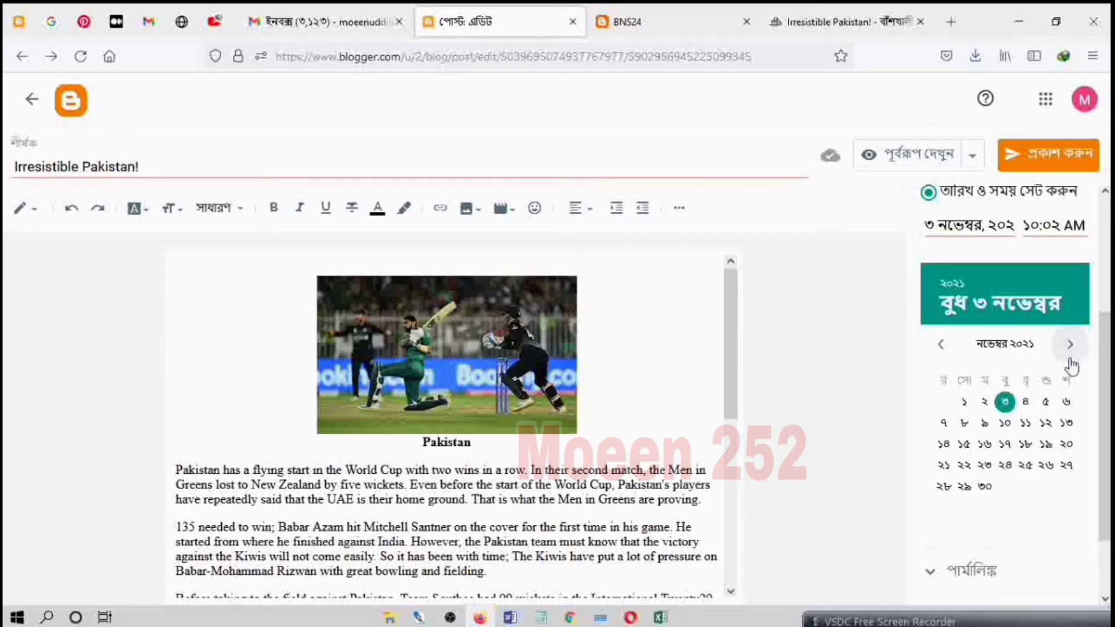
scroll(1021, 431, "down", 2)
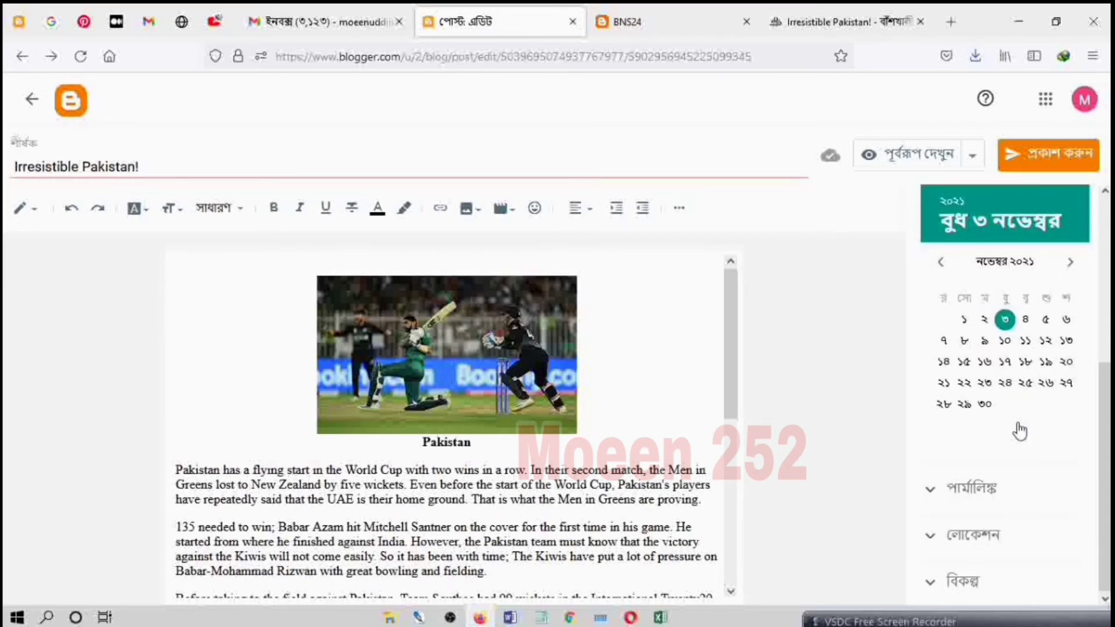
Step: Try the custom permalink "pakistan" for the post and return it to the automatic permalink
left_click(944, 490)
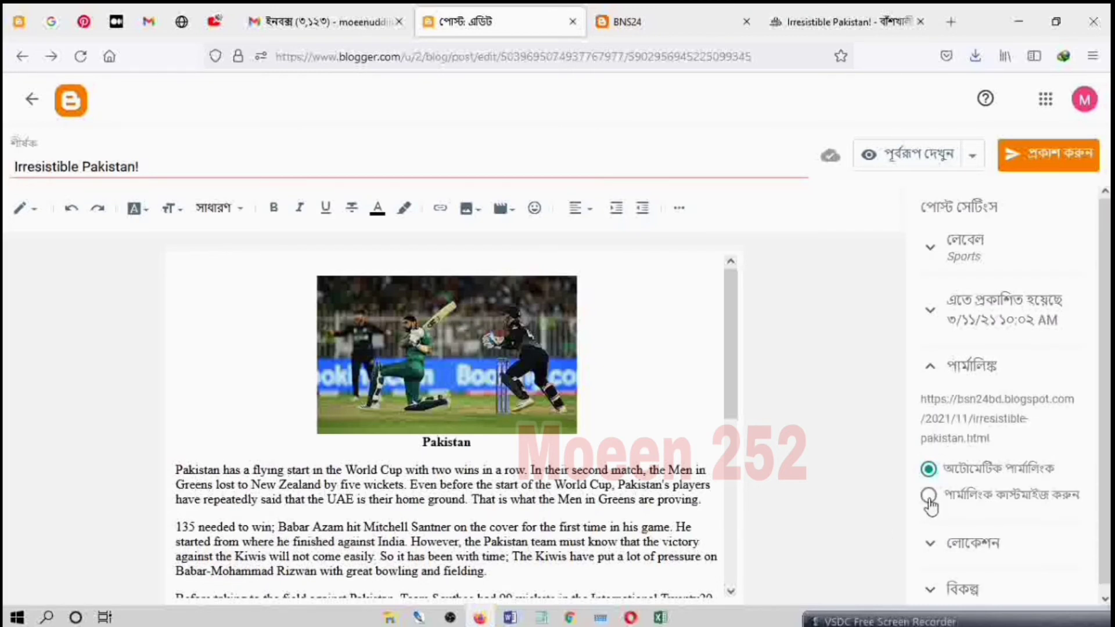
left_click(930, 501)
left_click(986, 464)
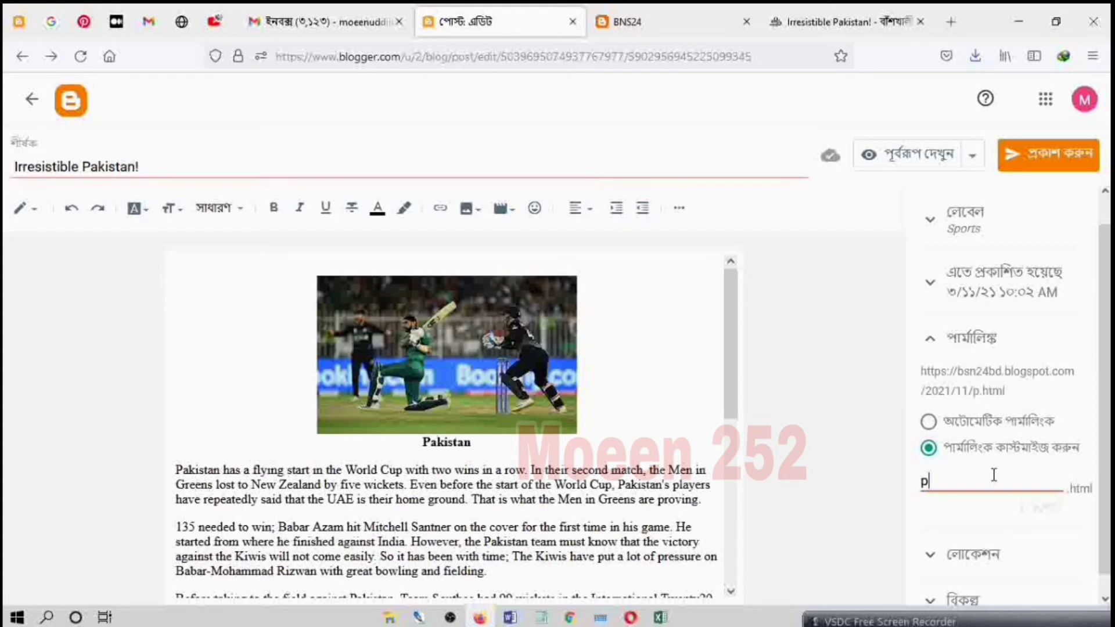
type("pakistan")
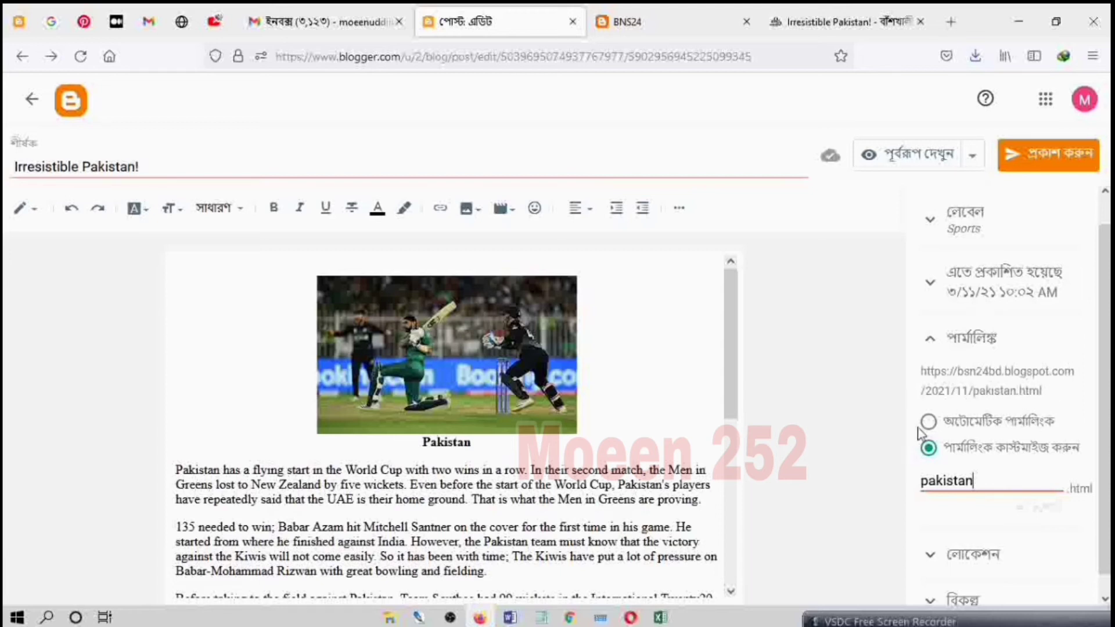
left_click(929, 423)
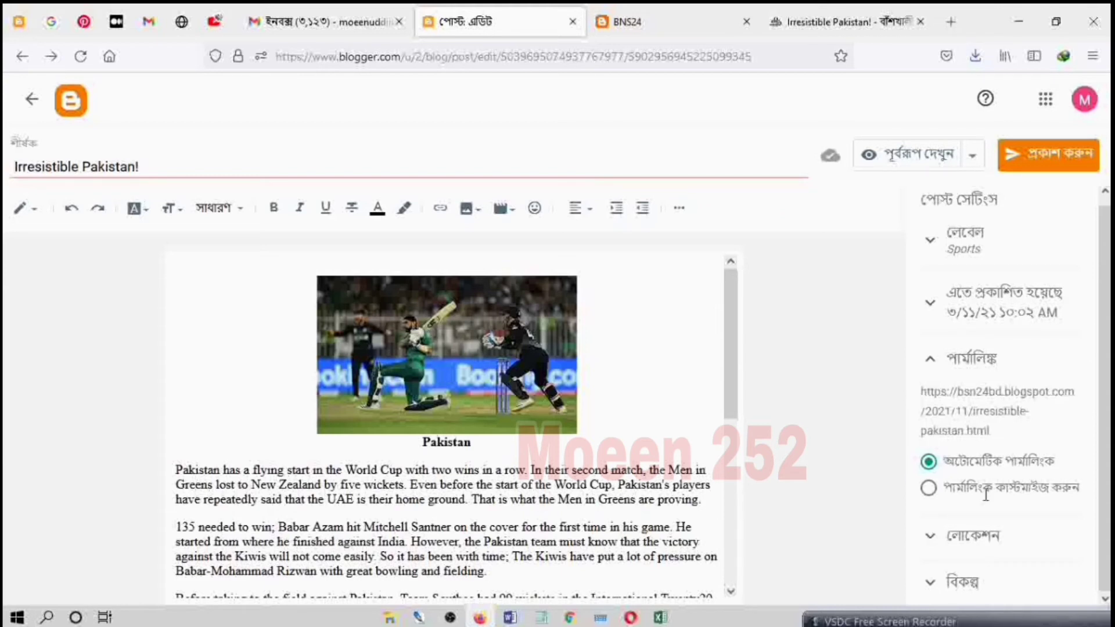
Step: Examine the post's location map and name field, and its reader comment options
left_click(973, 535)
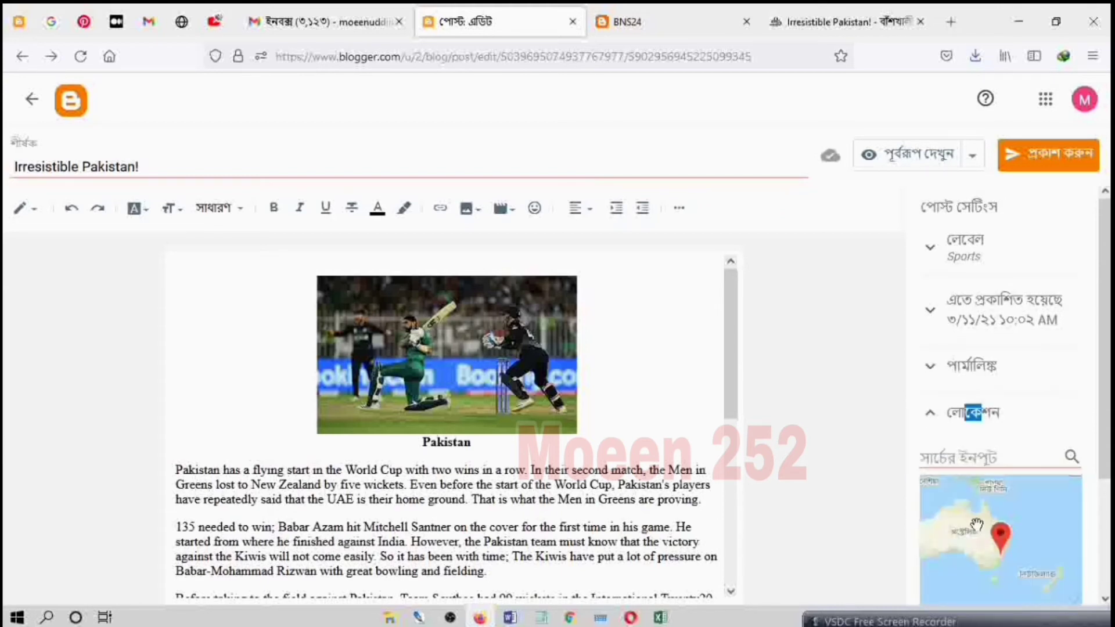
scroll(990, 517, "down", 2)
scroll(991, 532, "down", 1)
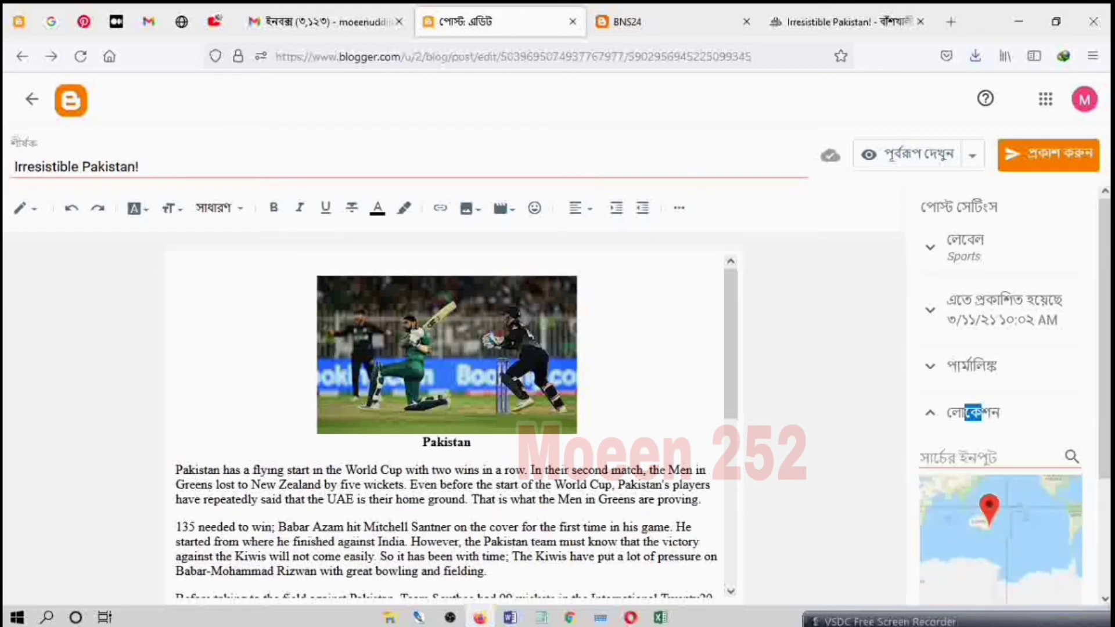
scroll(977, 514, "down", 3)
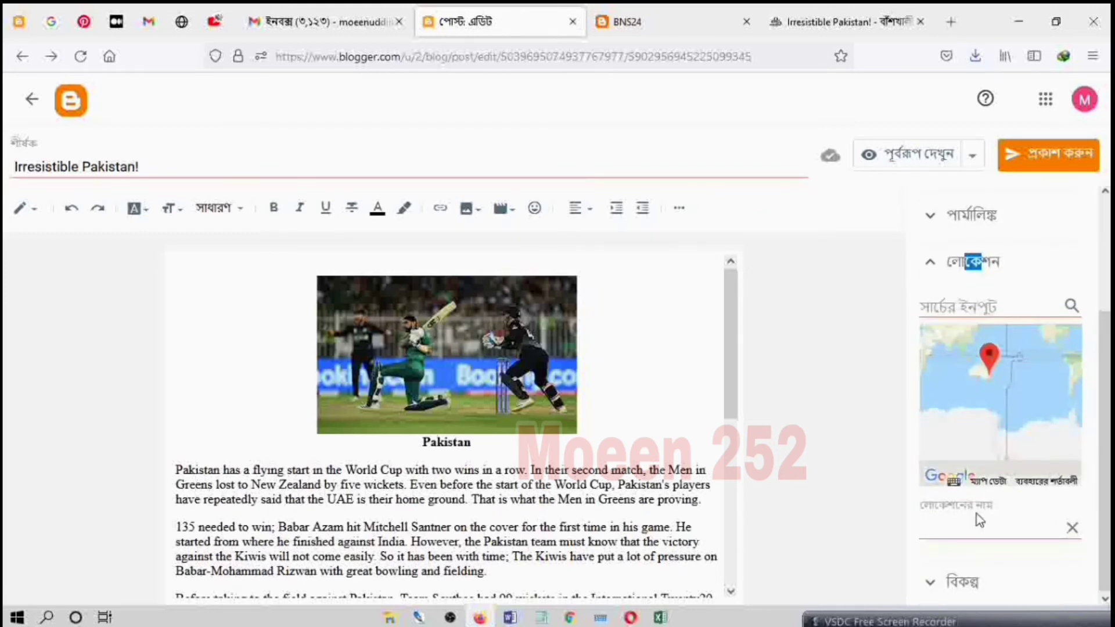
left_click(975, 531)
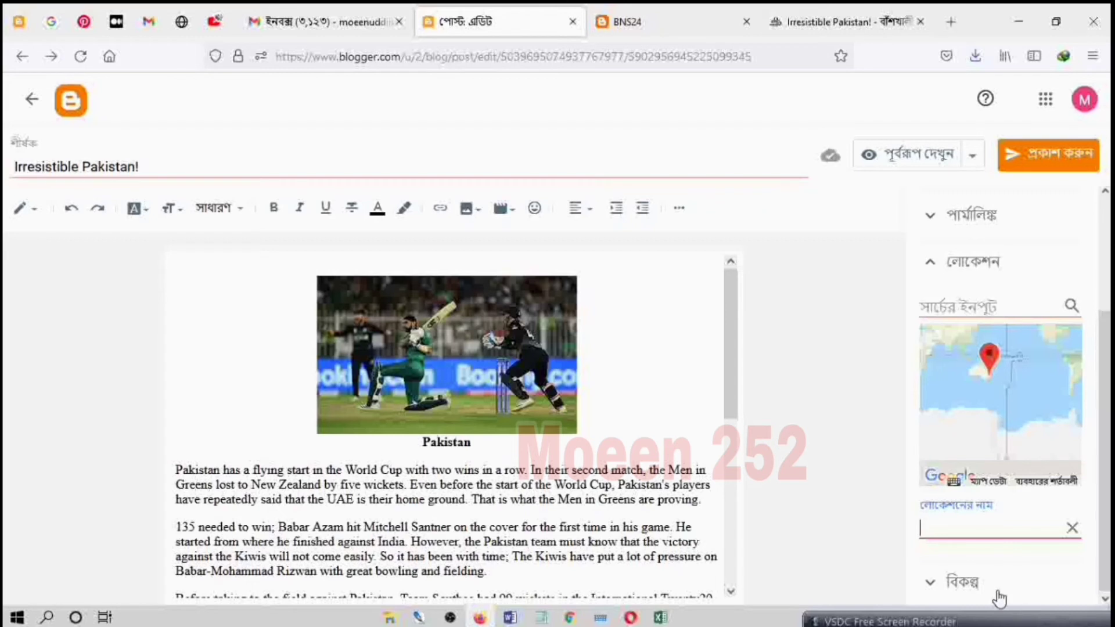
left_click(981, 583)
scroll(995, 529, "down", 1)
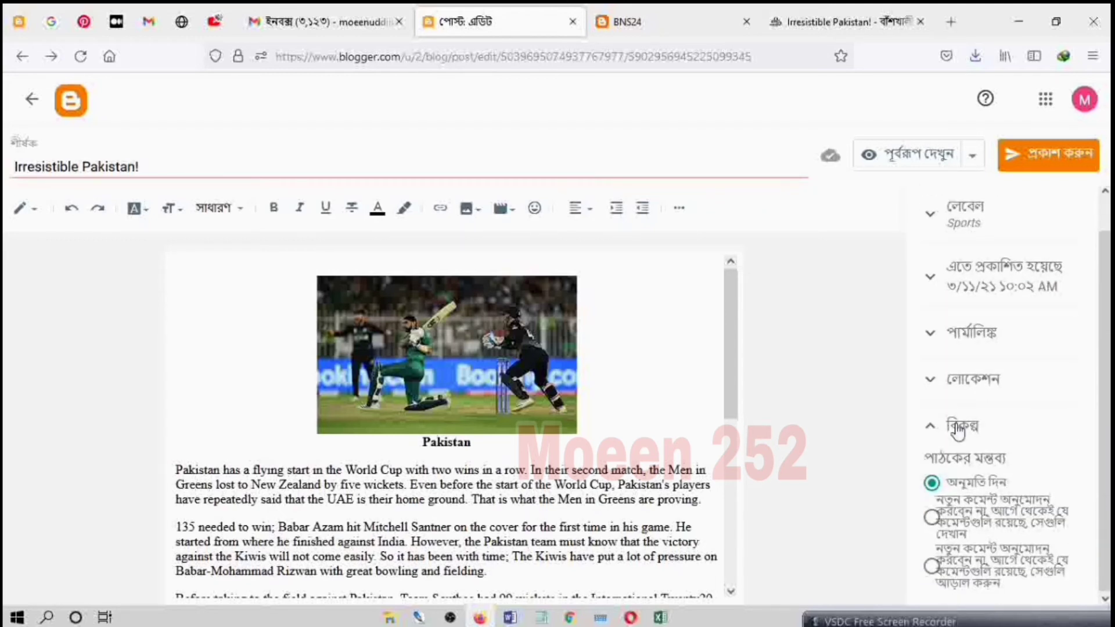
Step: Publish the "Irresistible Pakistan!" post to the blog and confirm the publication
scroll(986, 496, "up", 1)
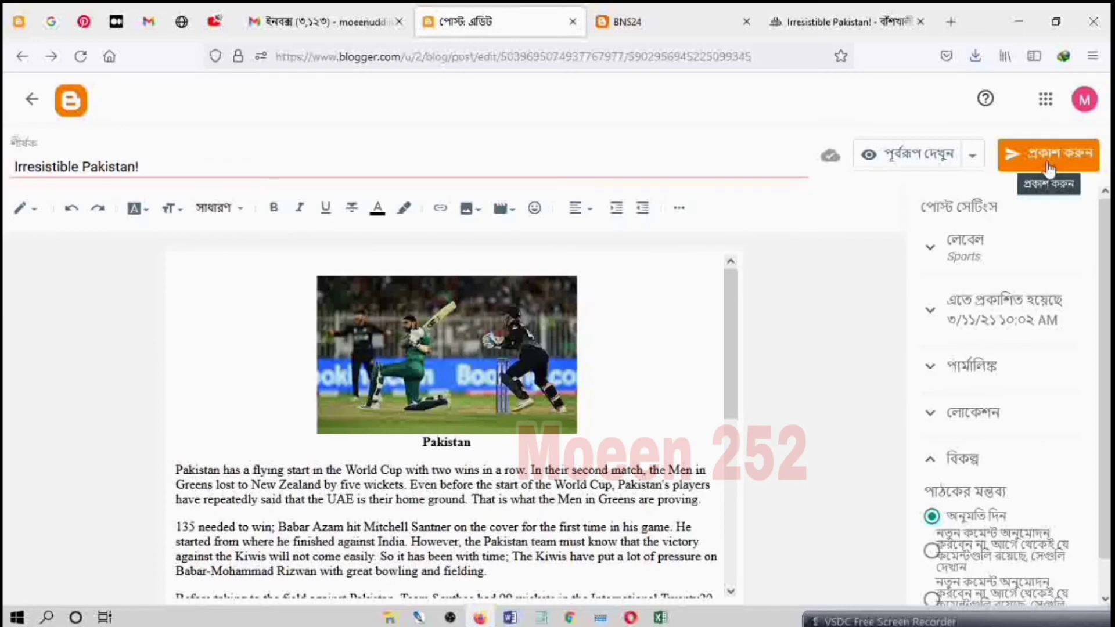
left_click(1049, 168)
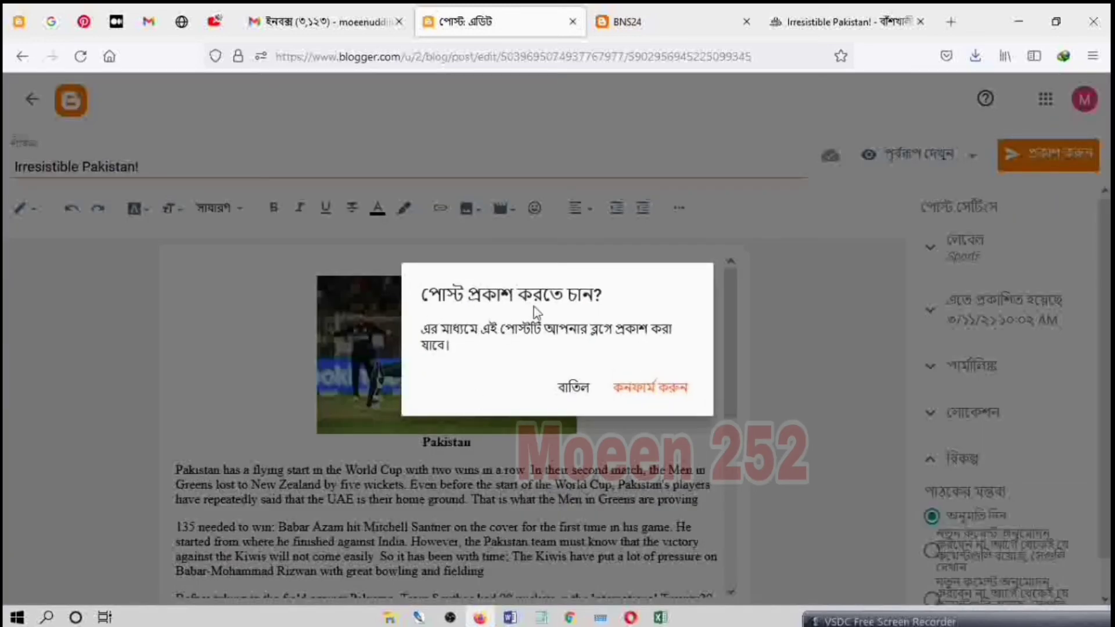
left_click(640, 397)
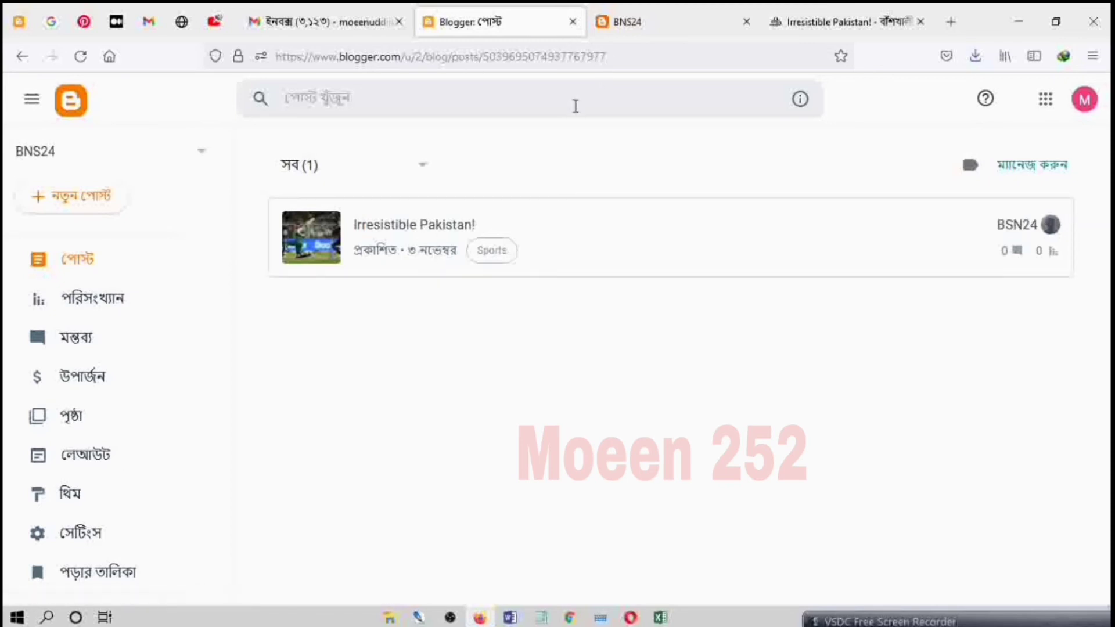
Step: Close the outdated BNS24 blog page, view the live blog anew and open the full "Irresistible Pakistan!" post
left_click(747, 22)
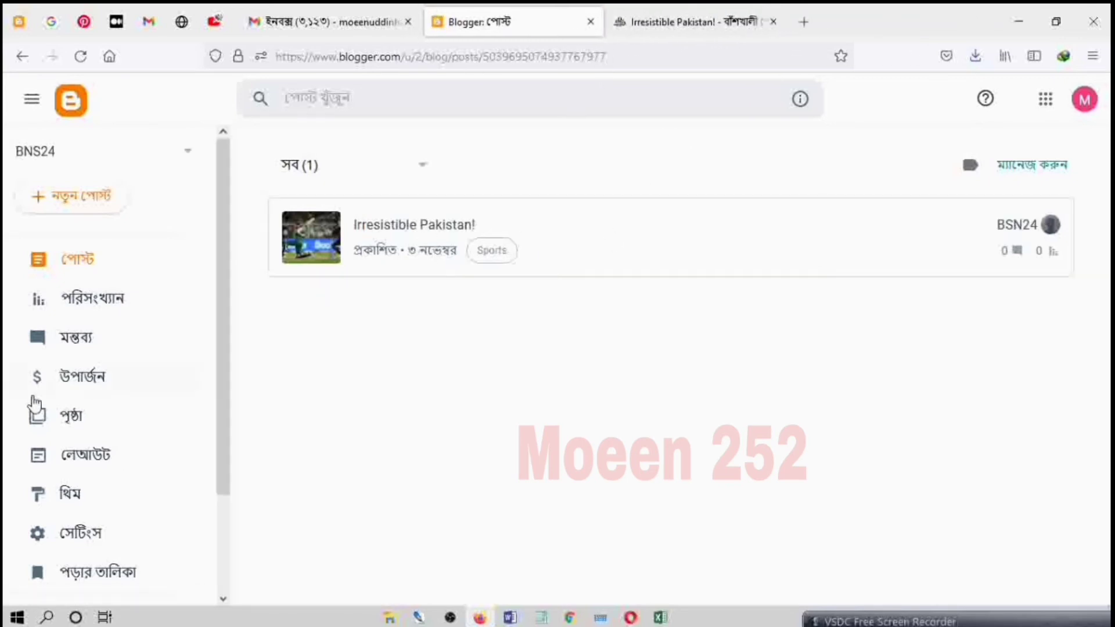
scroll(34, 406, "down", 3)
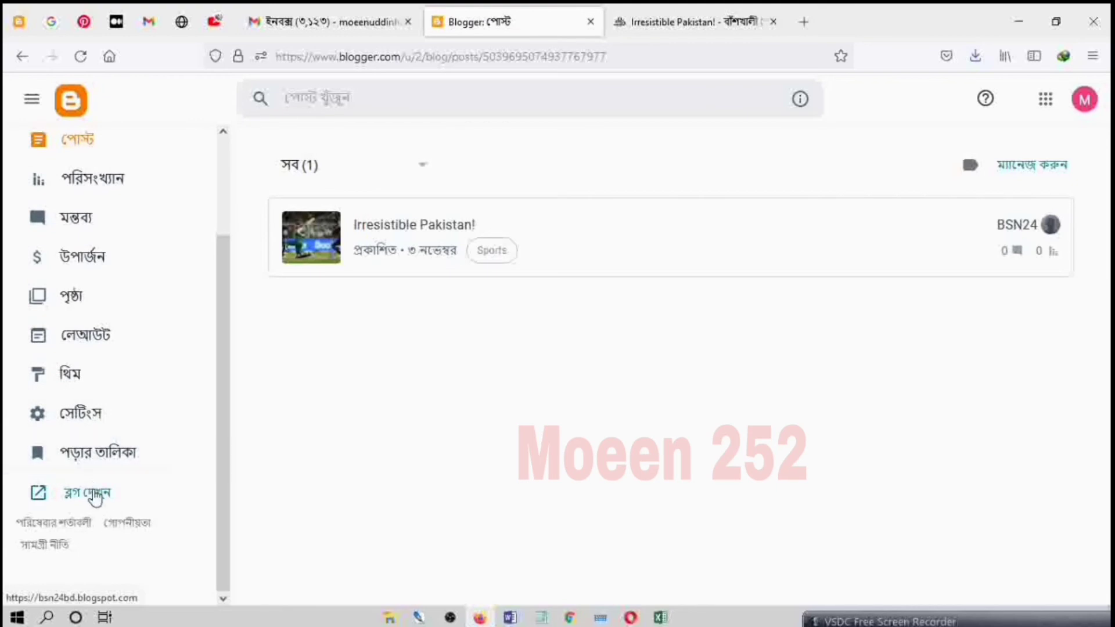
left_click(88, 493)
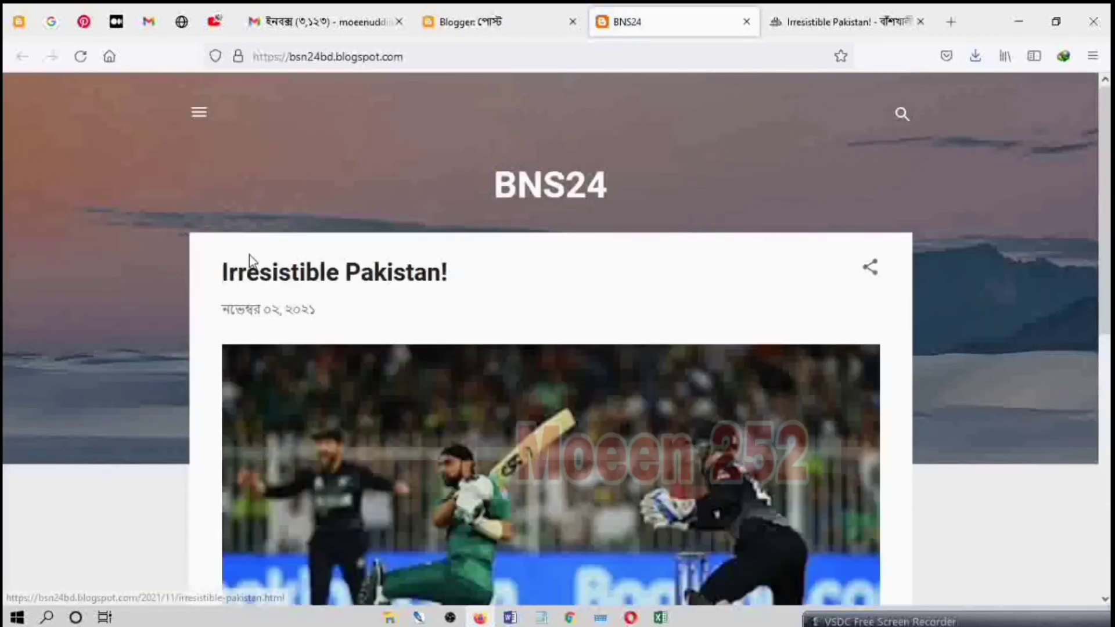
scroll(567, 410, "down", 8)
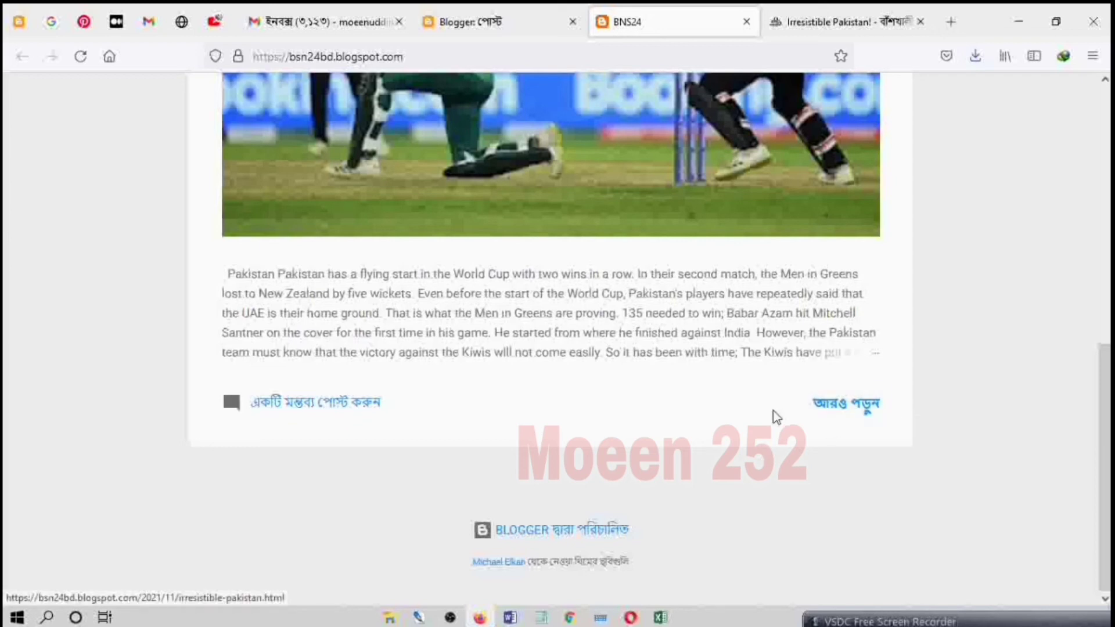
left_click(834, 408)
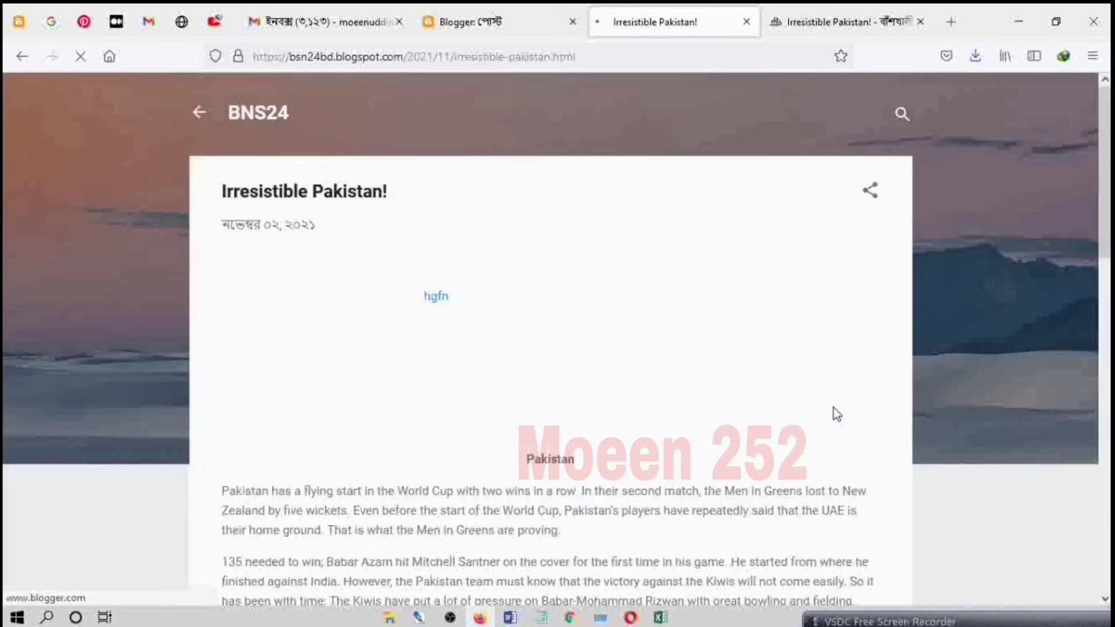
Step: Review the published post from its title and picture down to the label and comment section
scroll(632, 356, "down", 10)
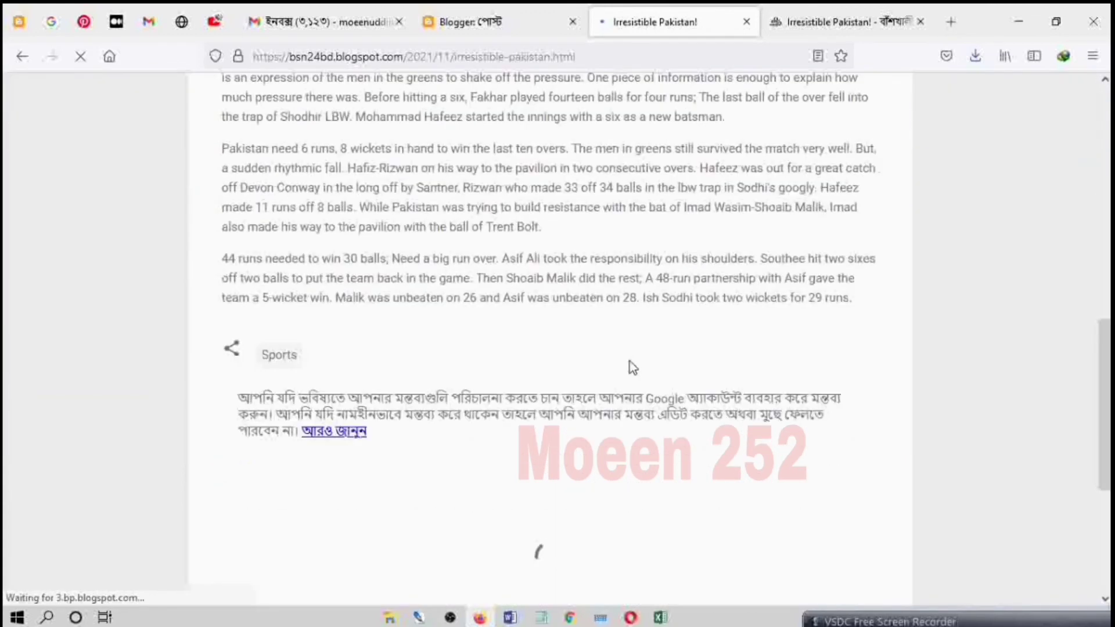
scroll(633, 367, "down", 4)
scroll(631, 366, "up", 10)
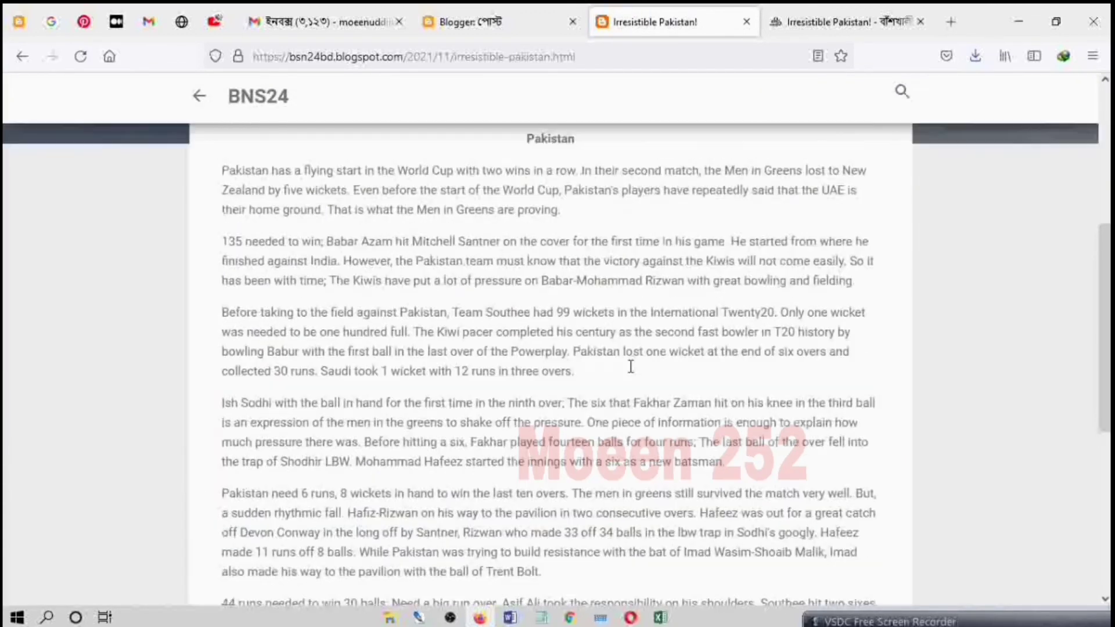
scroll(631, 367, "up", 5)
scroll(634, 375, "down", 10)
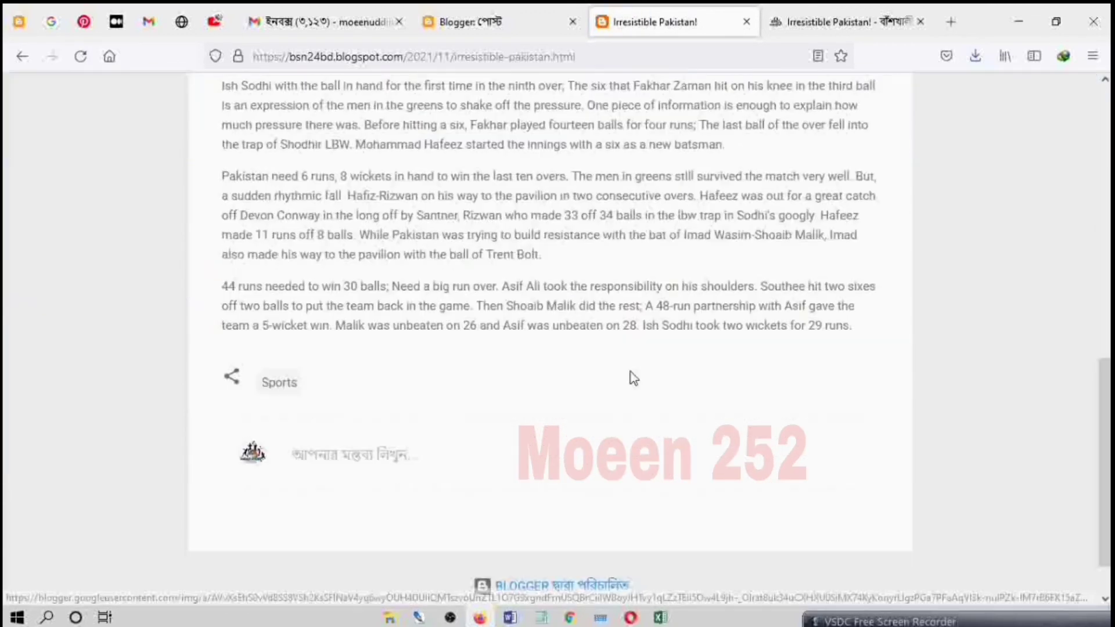
scroll(631, 380, "down", 1)
scroll(631, 381, "up", 10)
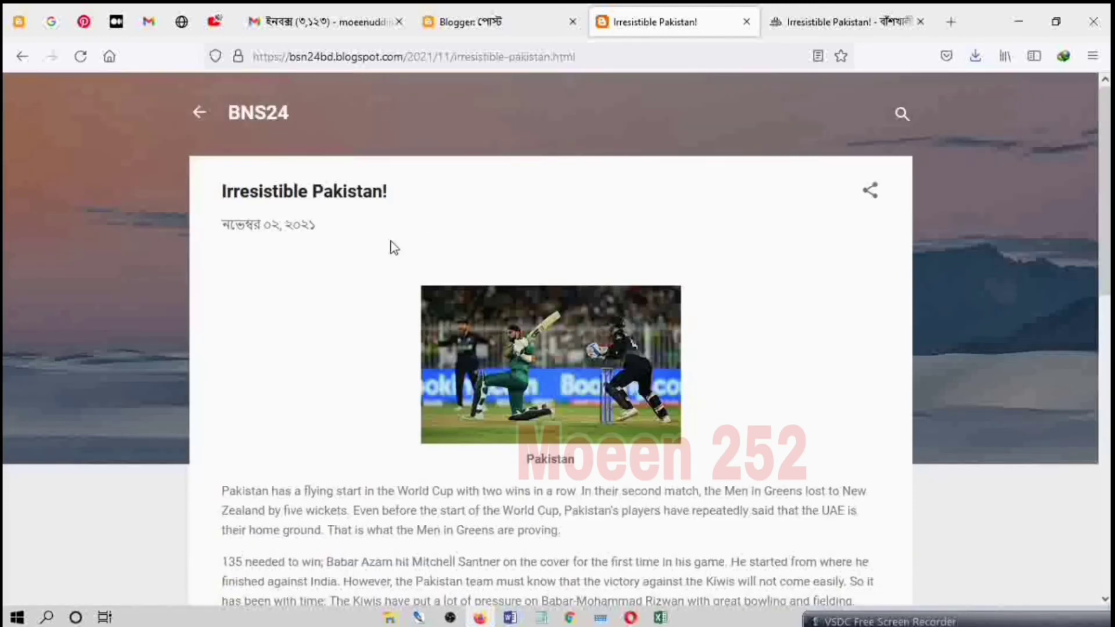
Step: Check the published post's sharing options, dismiss them and look over the page again
left_click(873, 193)
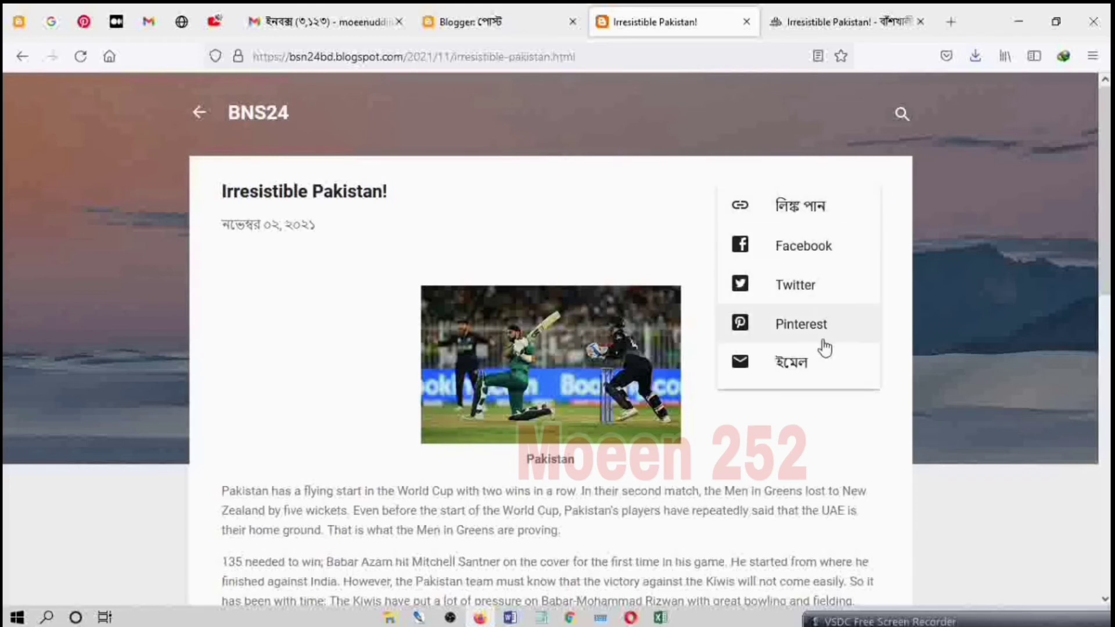
left_click(681, 128)
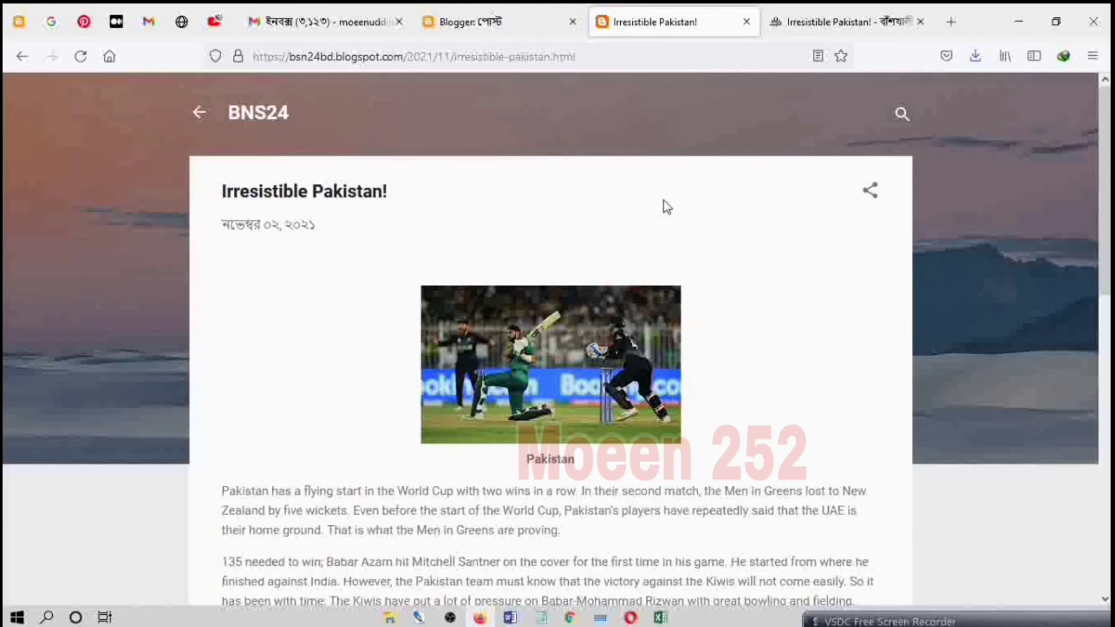
scroll(662, 232, "down", 10)
scroll(652, 268, "up", 10)
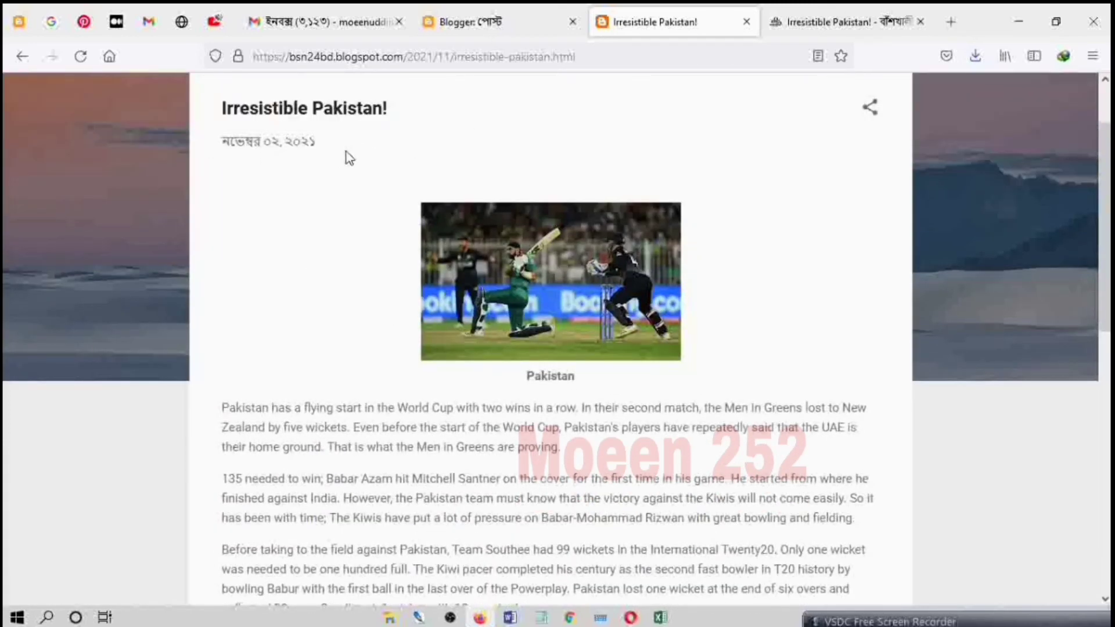
Step: Return to the Blogger dashboard and change the blog's language to English in its basic settings
left_click(442, 23)
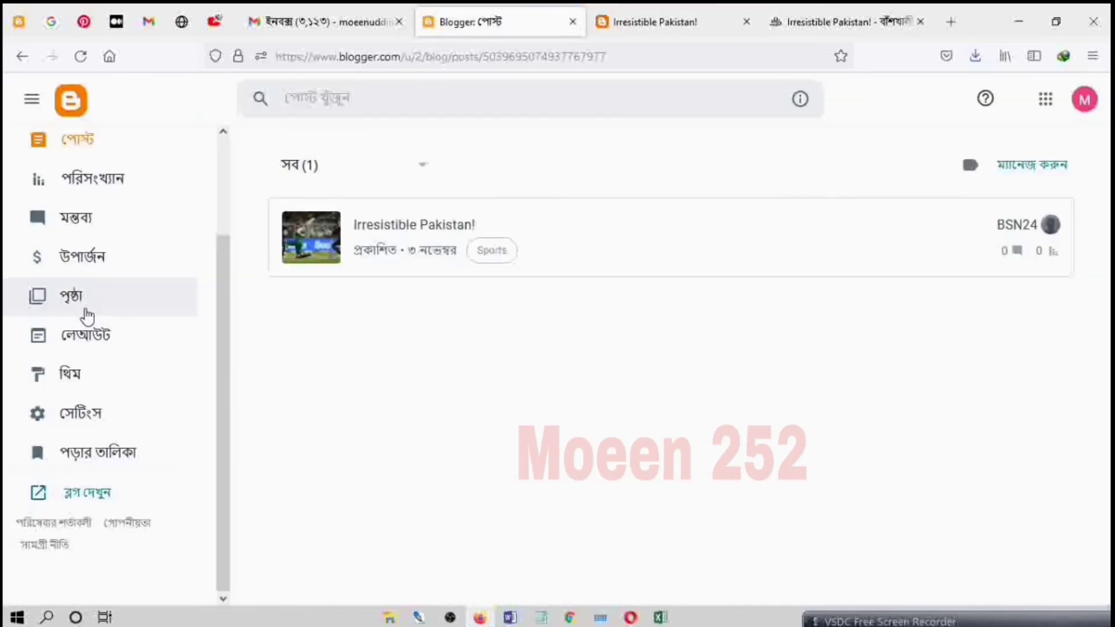
left_click(86, 413)
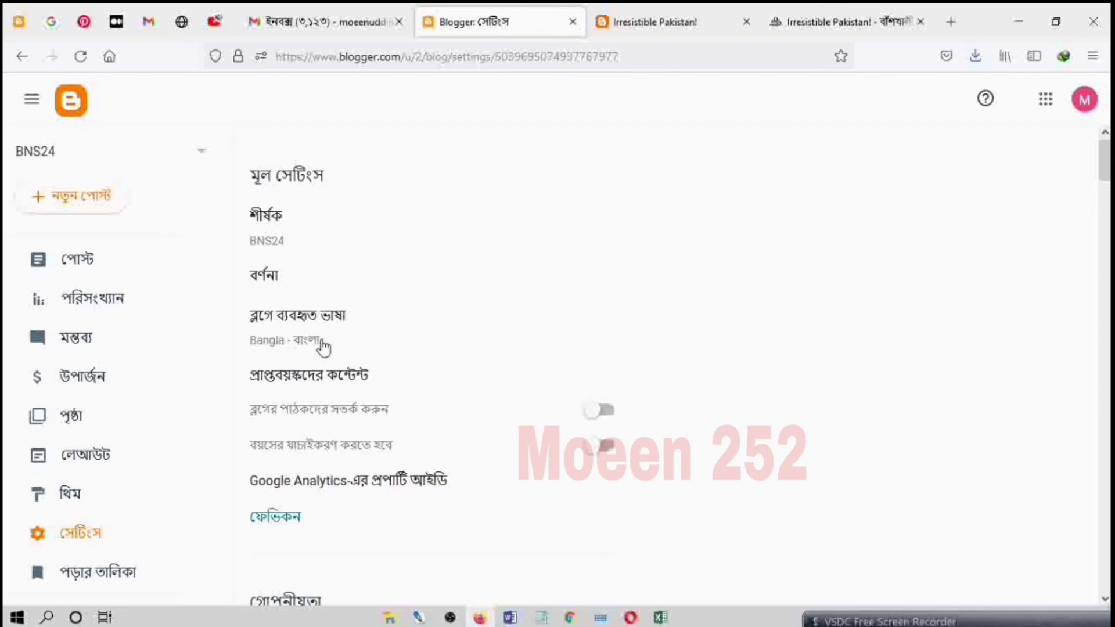
left_click(323, 348)
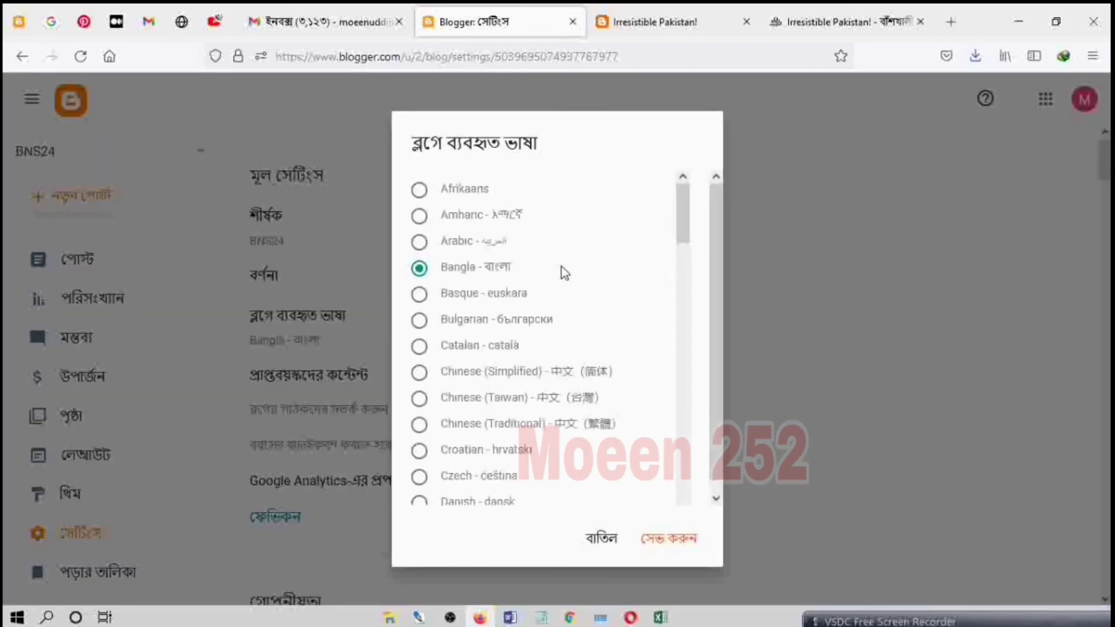
scroll(562, 266, "down", 5)
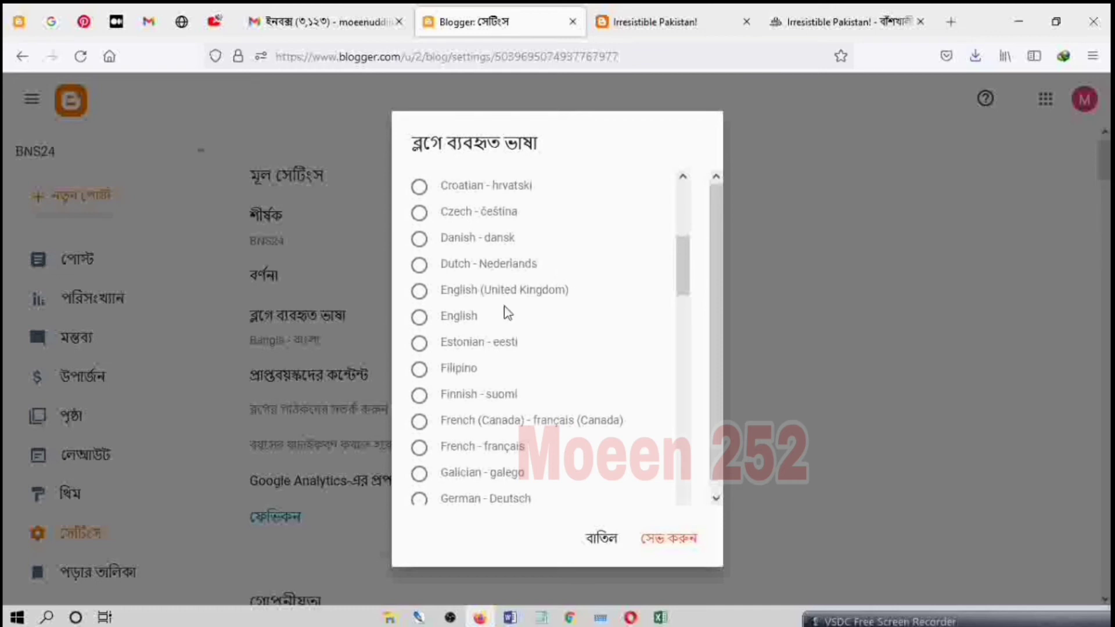
left_click(432, 328)
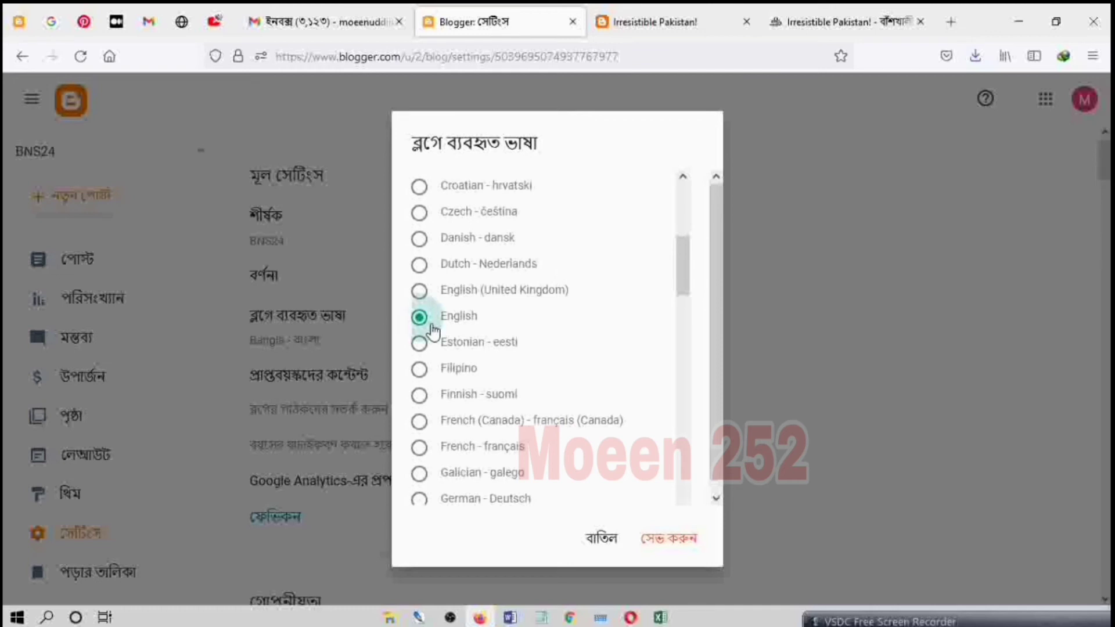
left_click(681, 542)
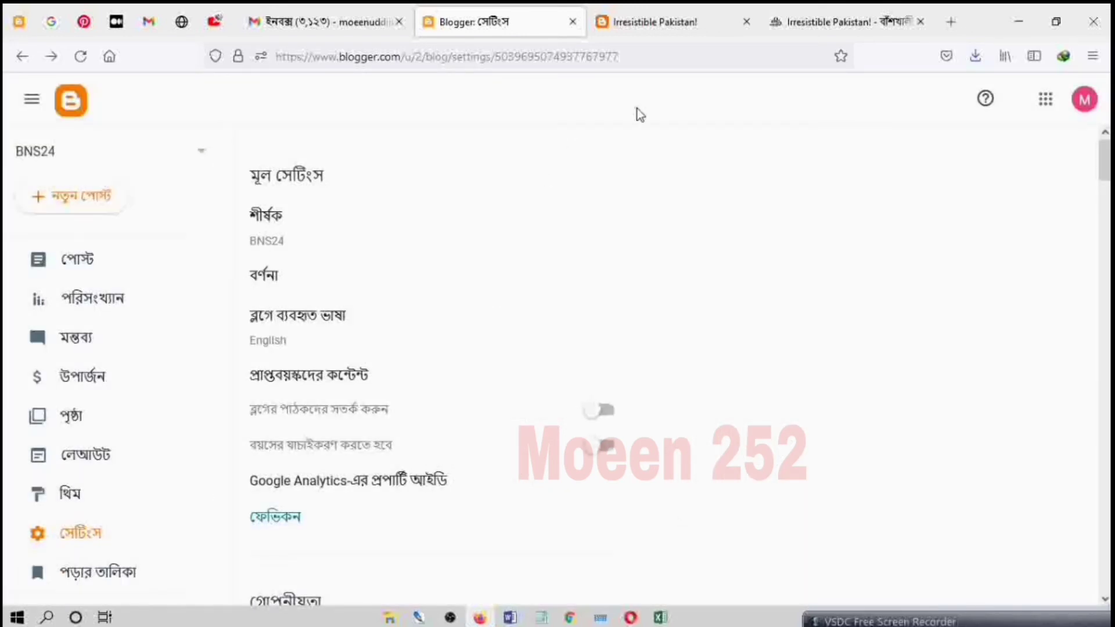
Step: Reload the published "Irresistible Pakistan!" post to check its date language, return to the blog settings and look over the dashboard sections
left_click(647, 21)
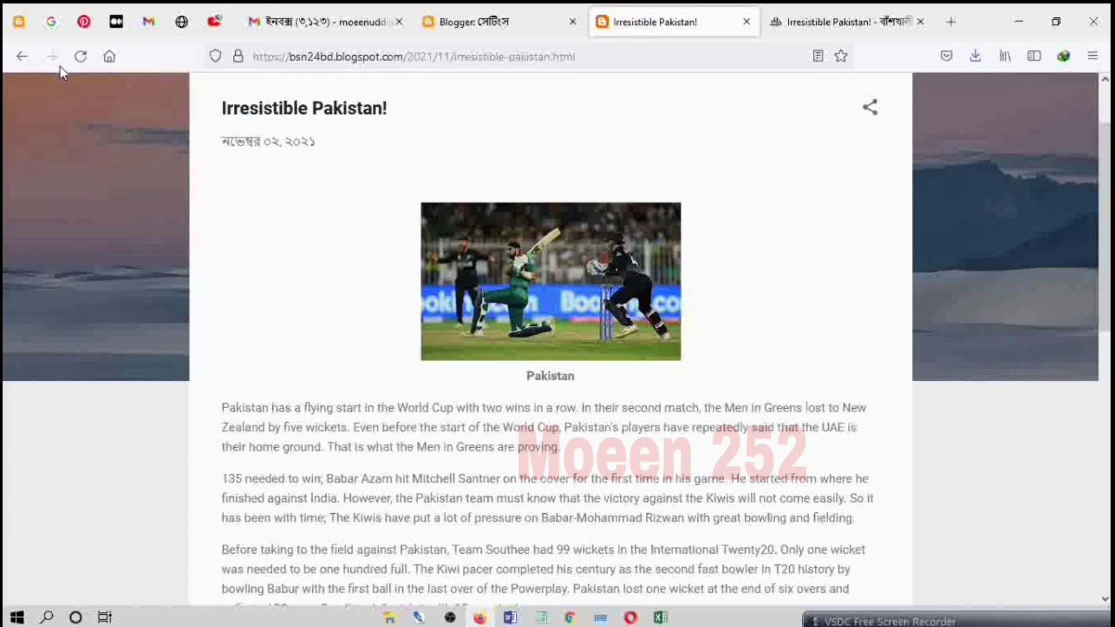
left_click(80, 57)
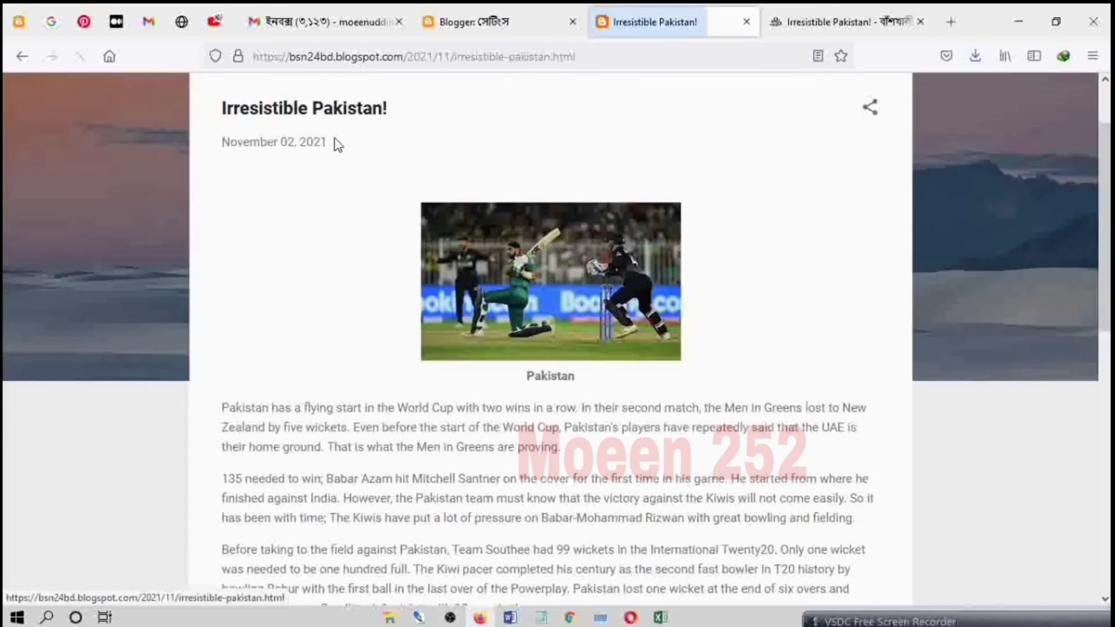
left_click(482, 29)
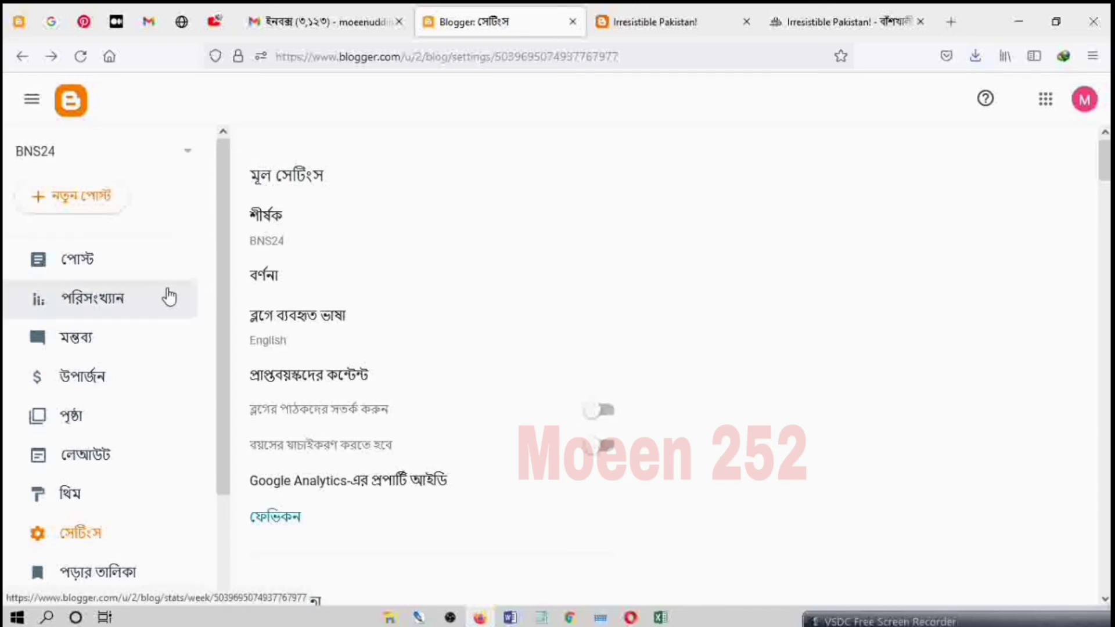
scroll(164, 299, "down", 2)
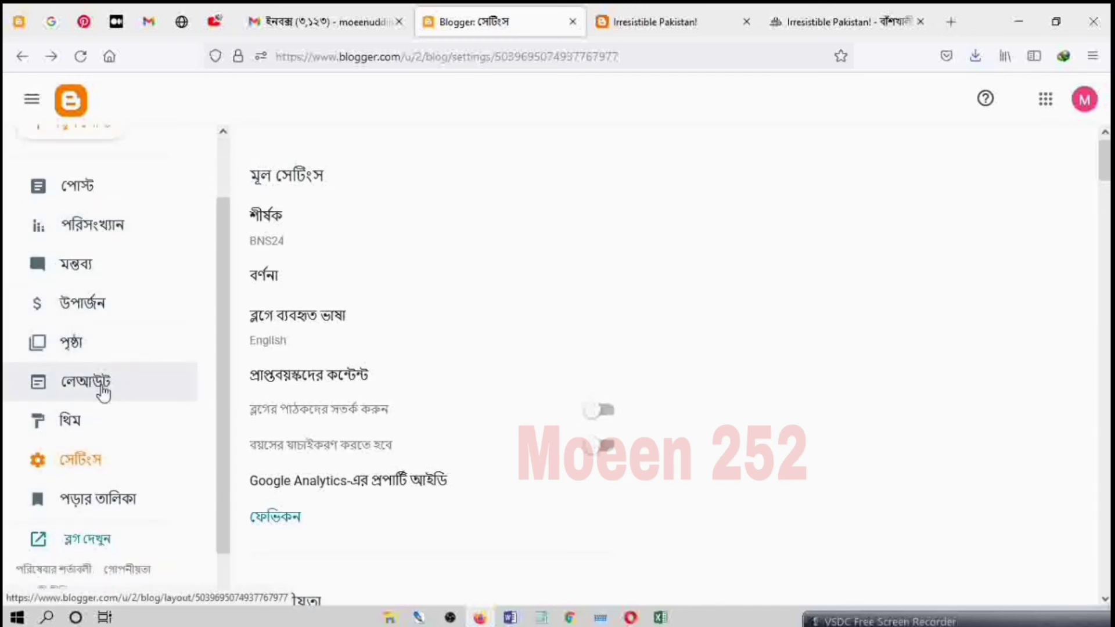
scroll(137, 332, "up", 2)
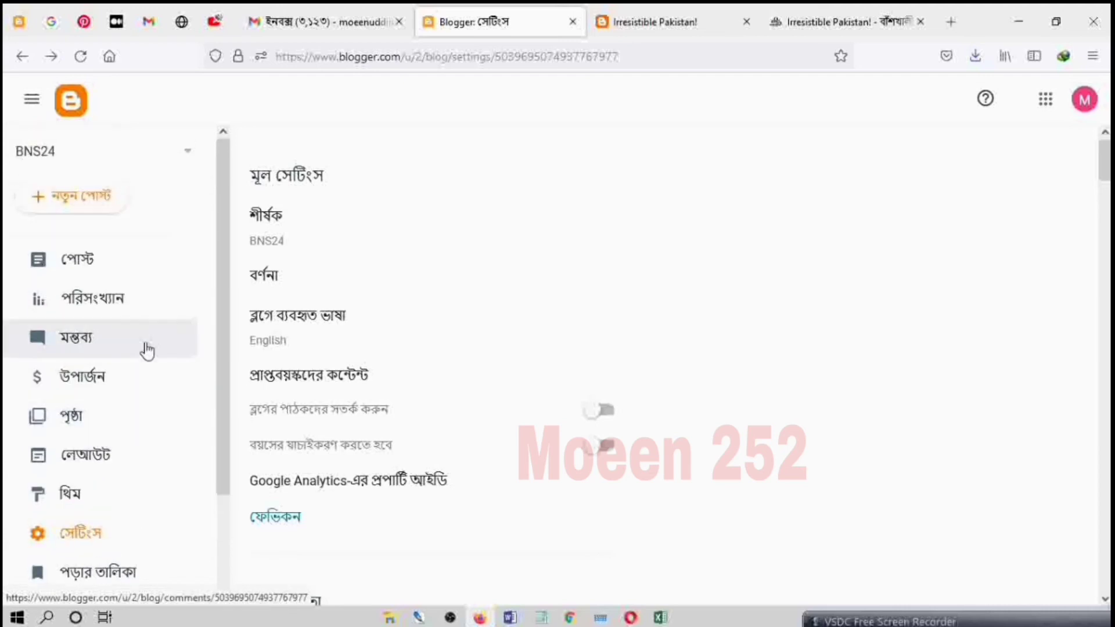
scroll(146, 354, "down", 3)
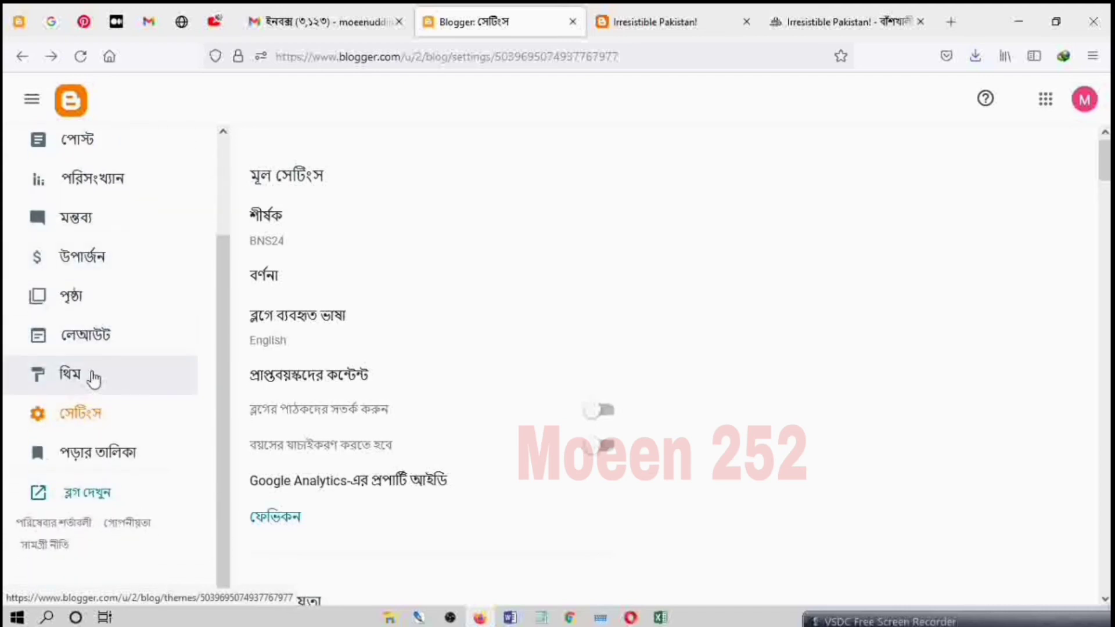
Step: Switch to the Banshkhali Sports News24 blog, open its home page and examine the layout down to the footer
left_click(783, 20)
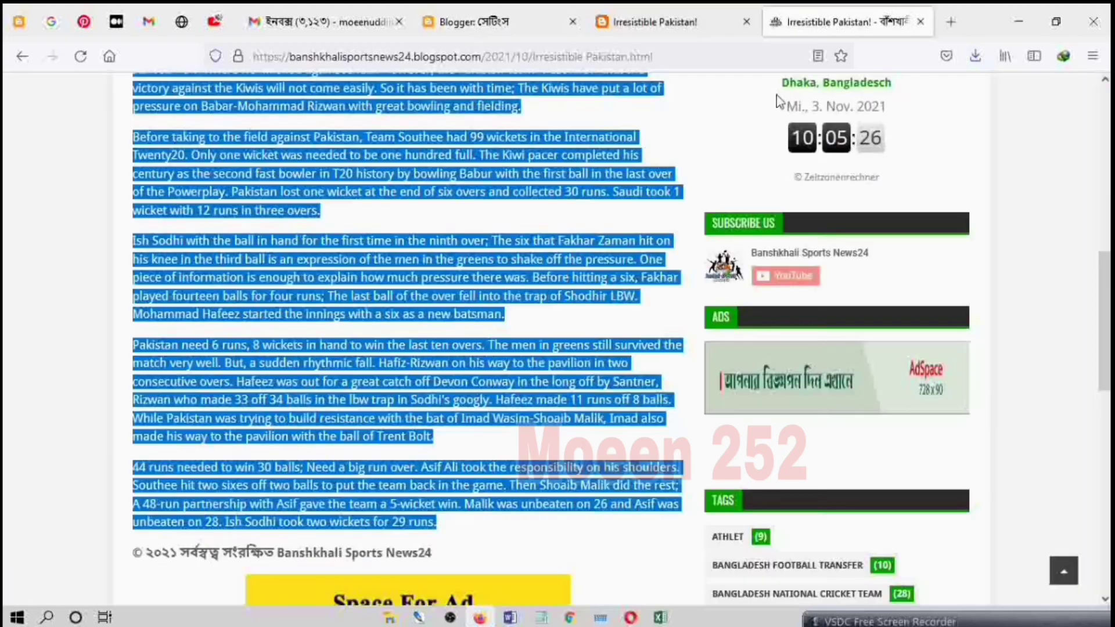
scroll(626, 273, "up", 15)
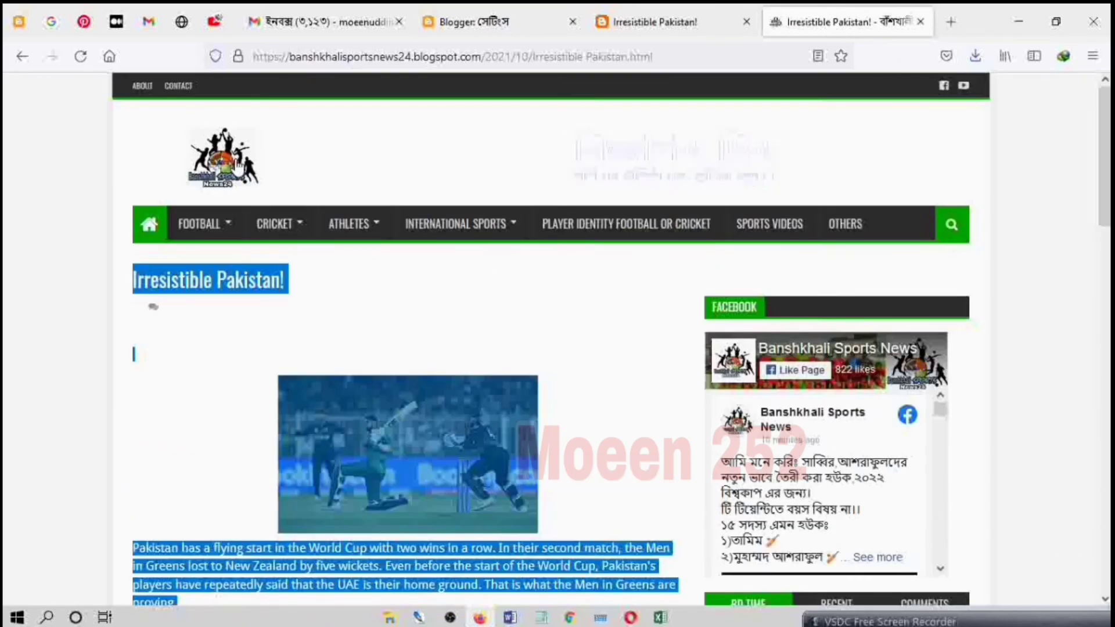
left_click(153, 230)
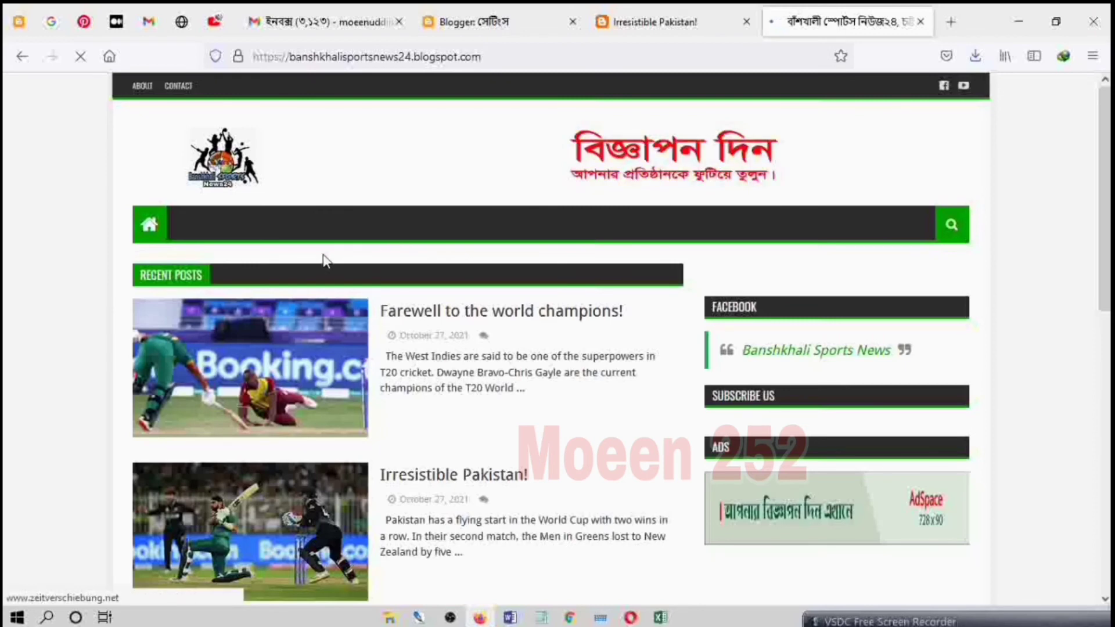
scroll(543, 325, "down", 5)
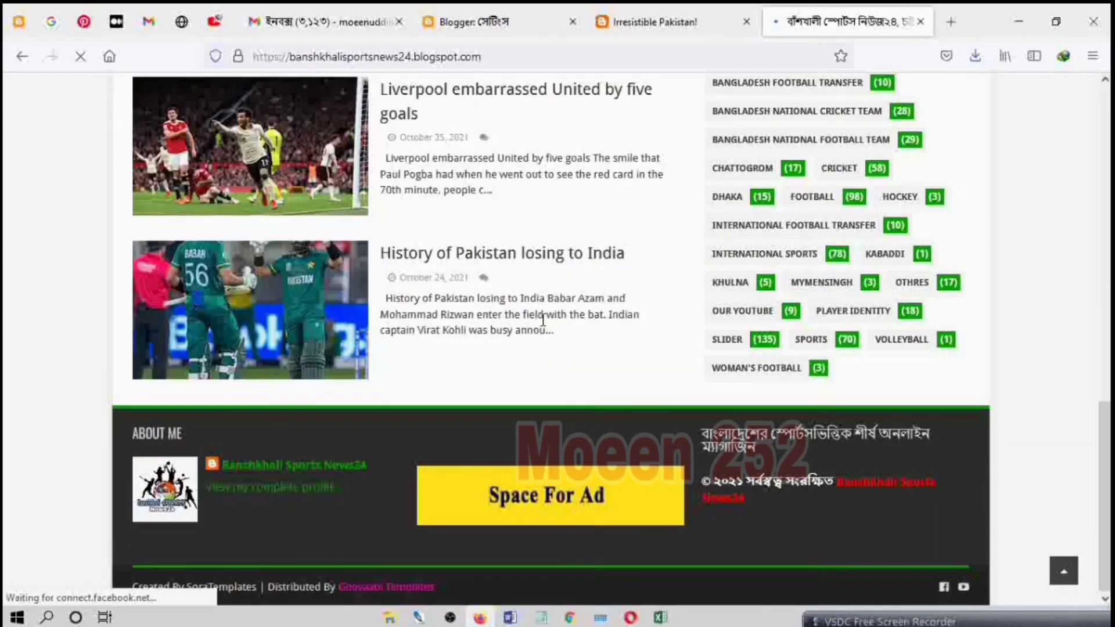
scroll(544, 322, "up", 8)
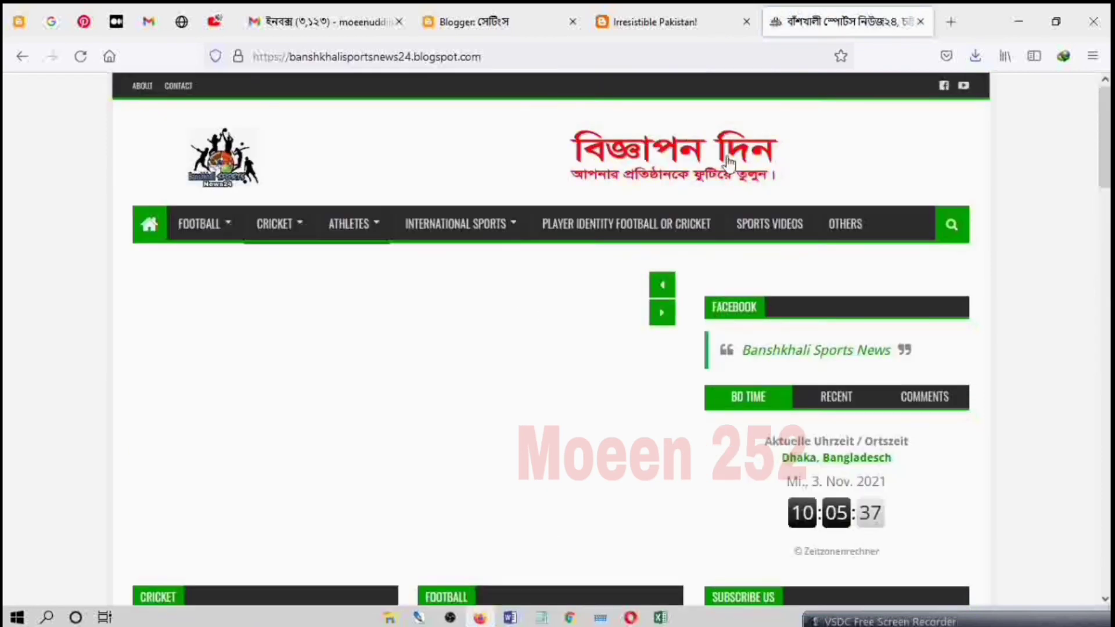
Step: Return to the BNS24 dashboard, go to its theme page and start restoring a theme by file upload
left_click(473, 22)
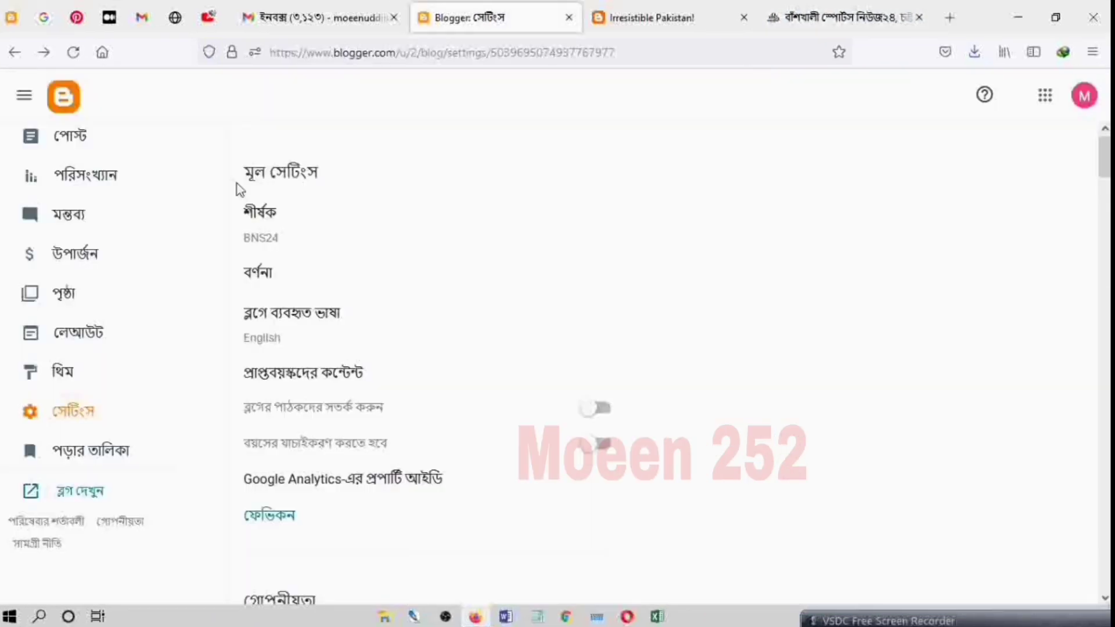
left_click(84, 377)
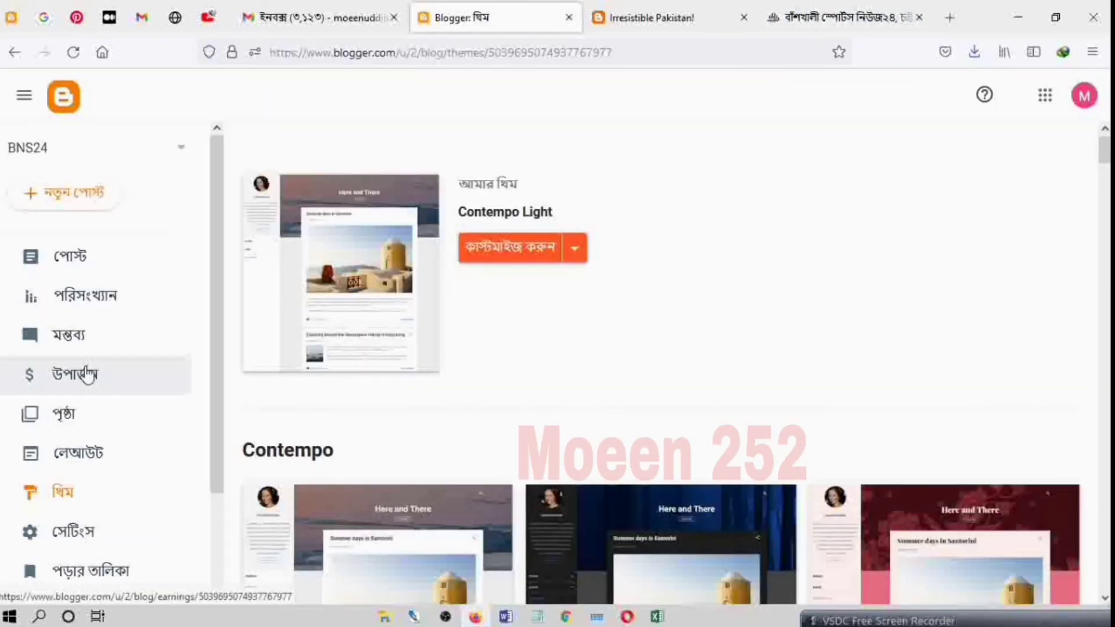
left_click(578, 250)
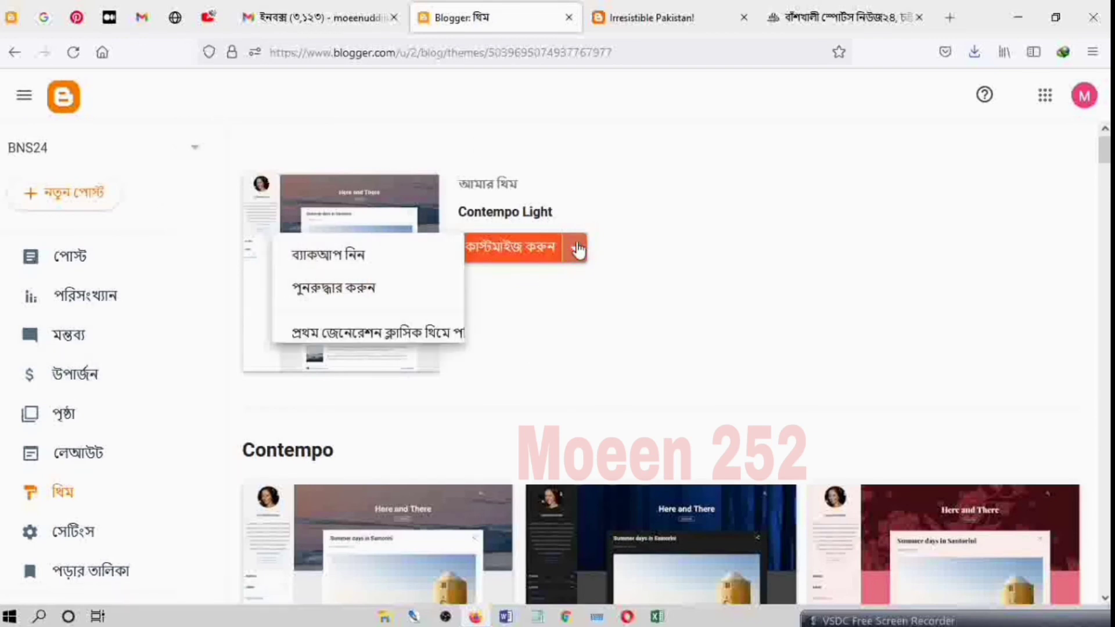
left_click(442, 303)
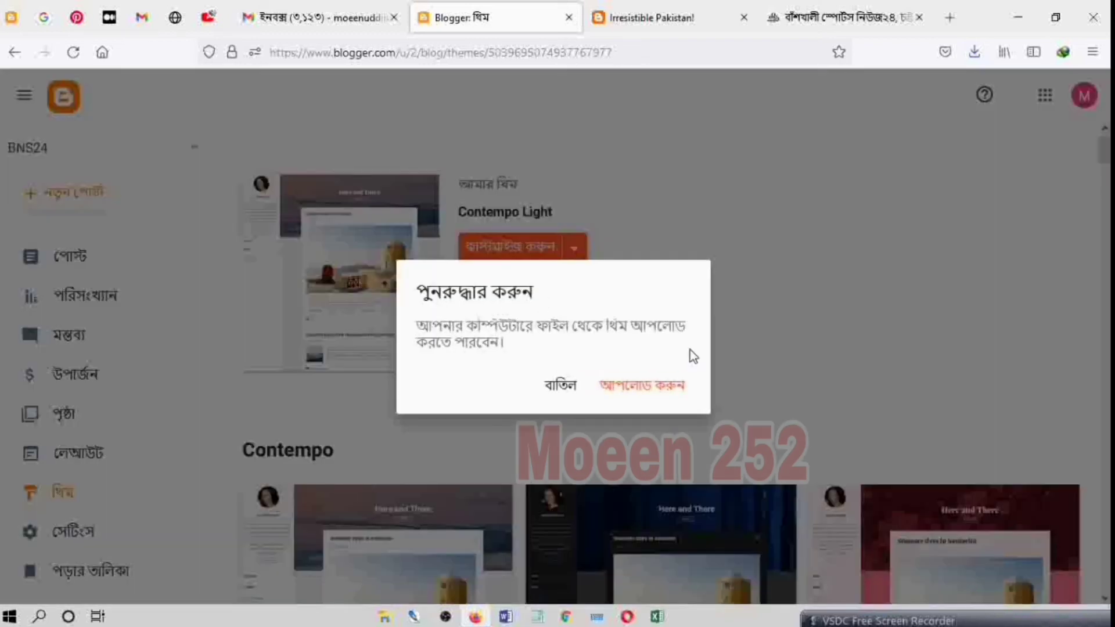
left_click(662, 390)
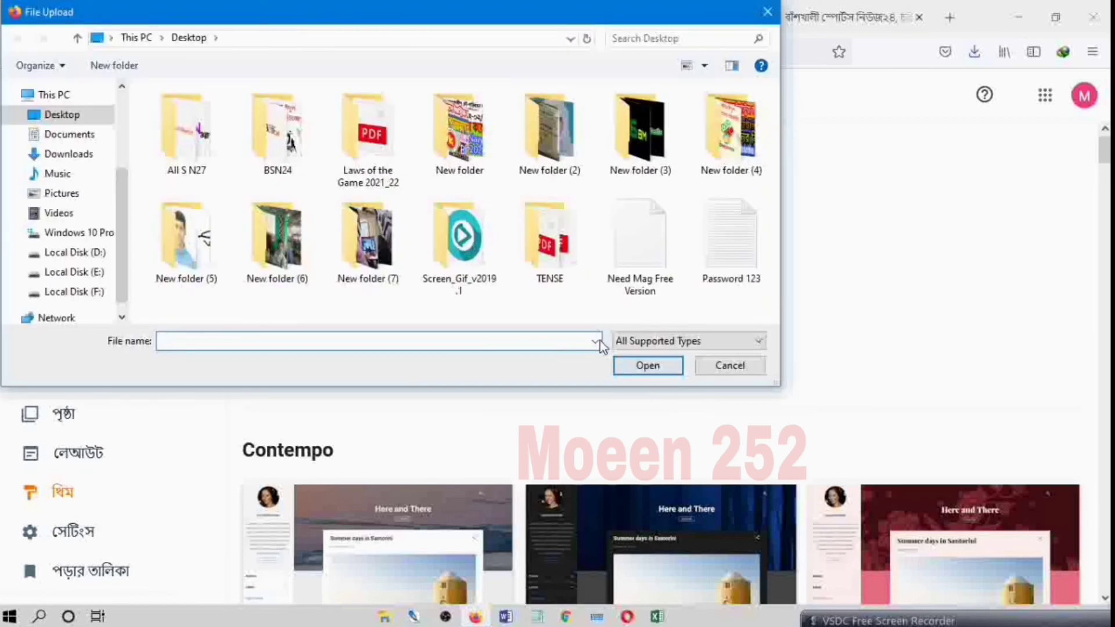
Step: Upload the "Need Mag Free Version" XML file from the Compressed folder in Downloads as the blog's theme
left_click(69, 156)
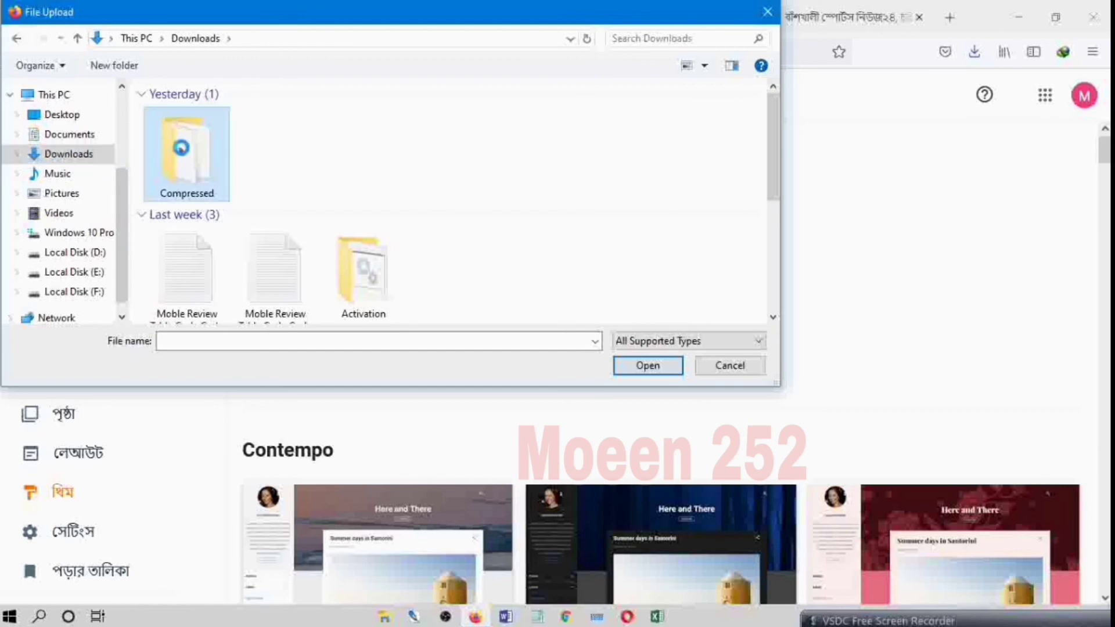
double_click(183, 154)
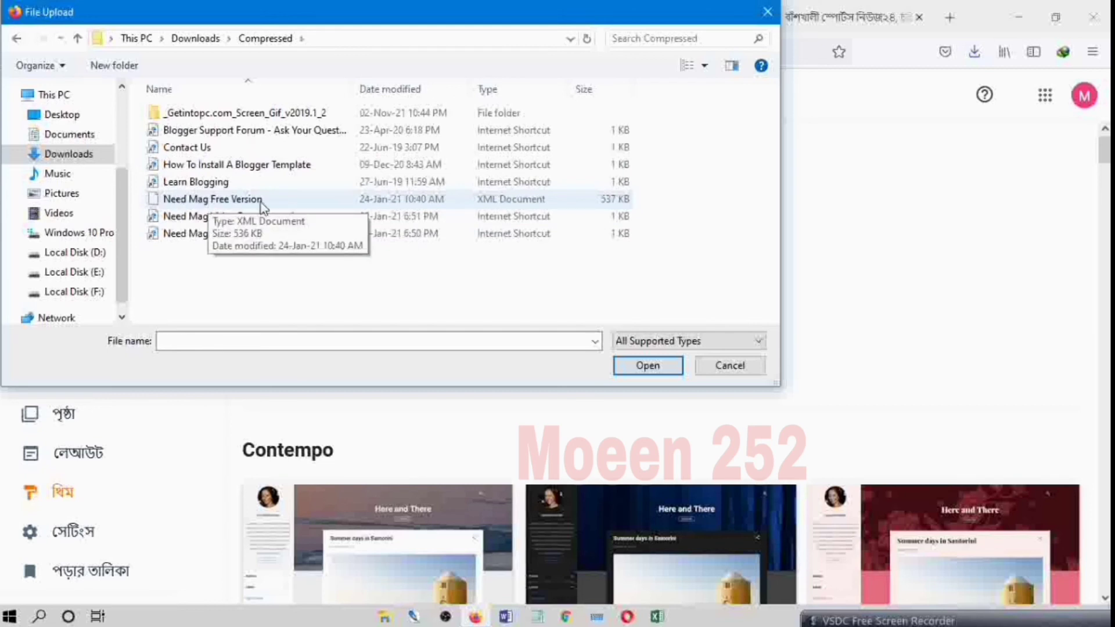
left_click(281, 199)
left_click(662, 368)
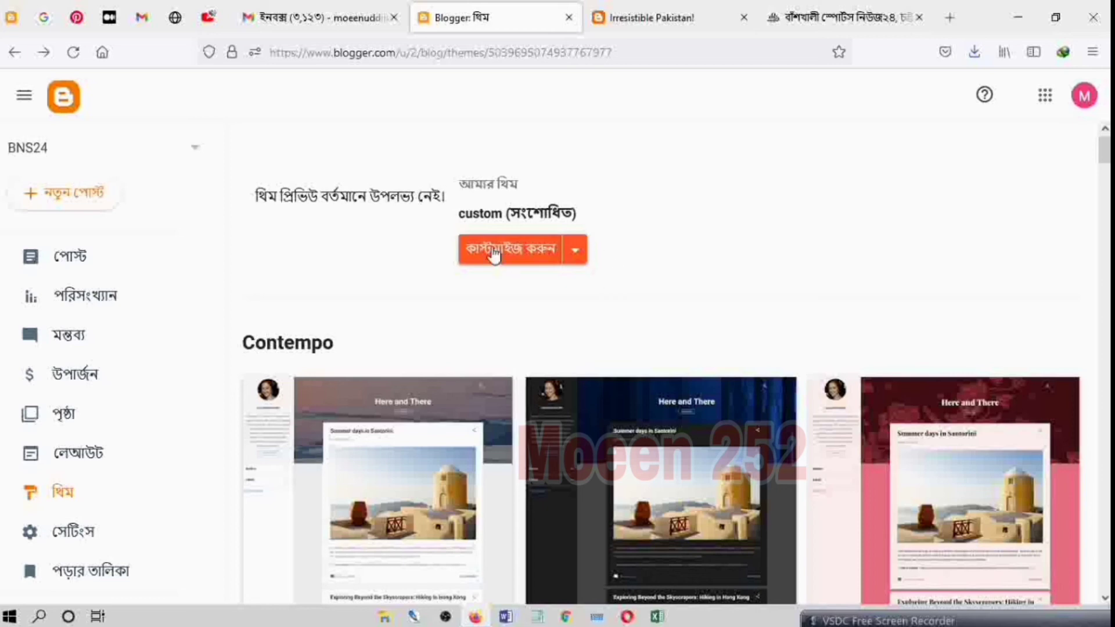
scroll(481, 324, "down", 10)
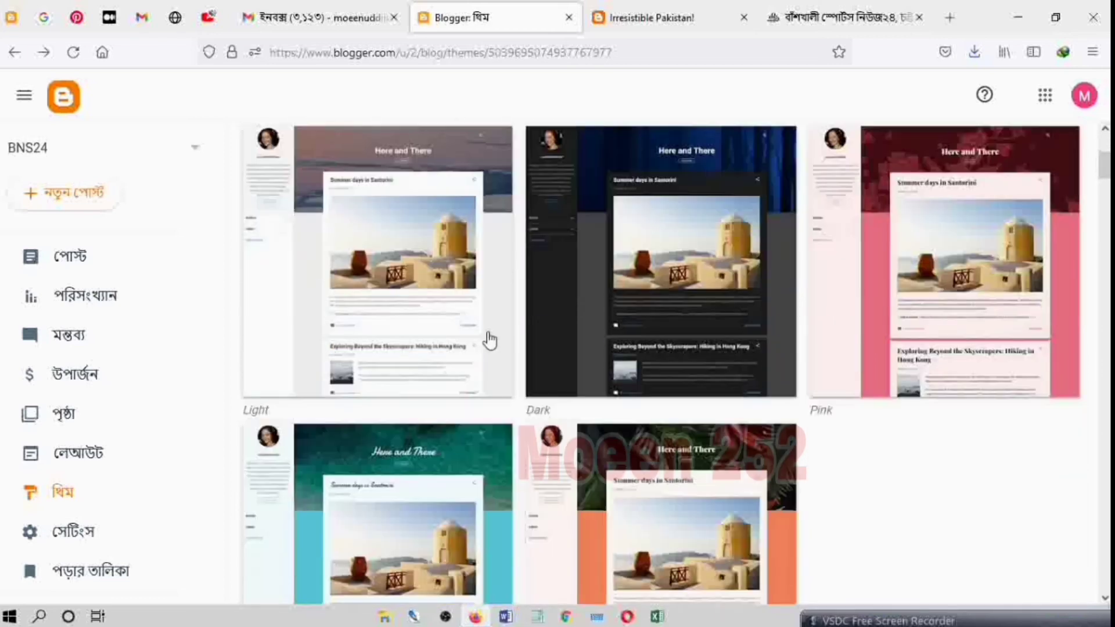
scroll(490, 342, "up", 10)
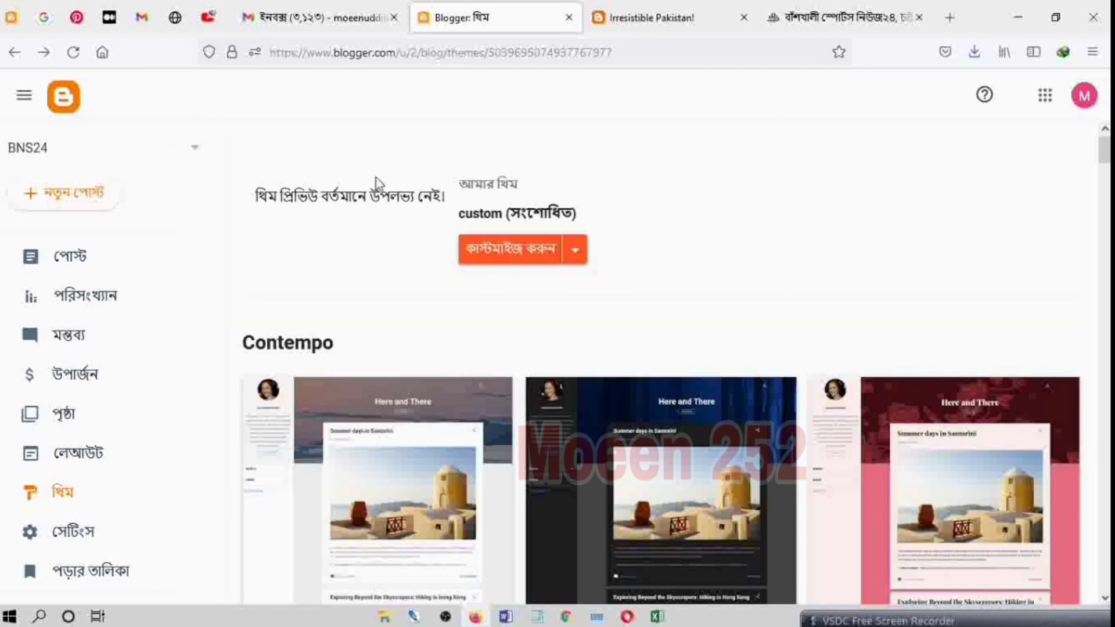
Step: Reload the "Irresistible Pakistan!" post and review the new theme from the header to the footer
left_click(655, 17)
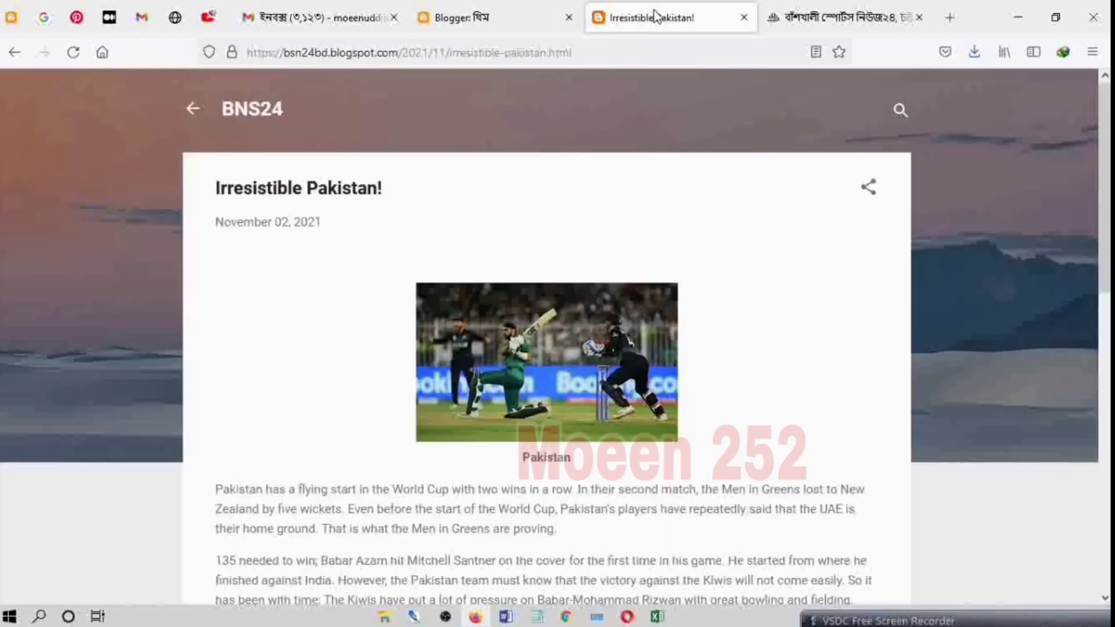
left_click(72, 52)
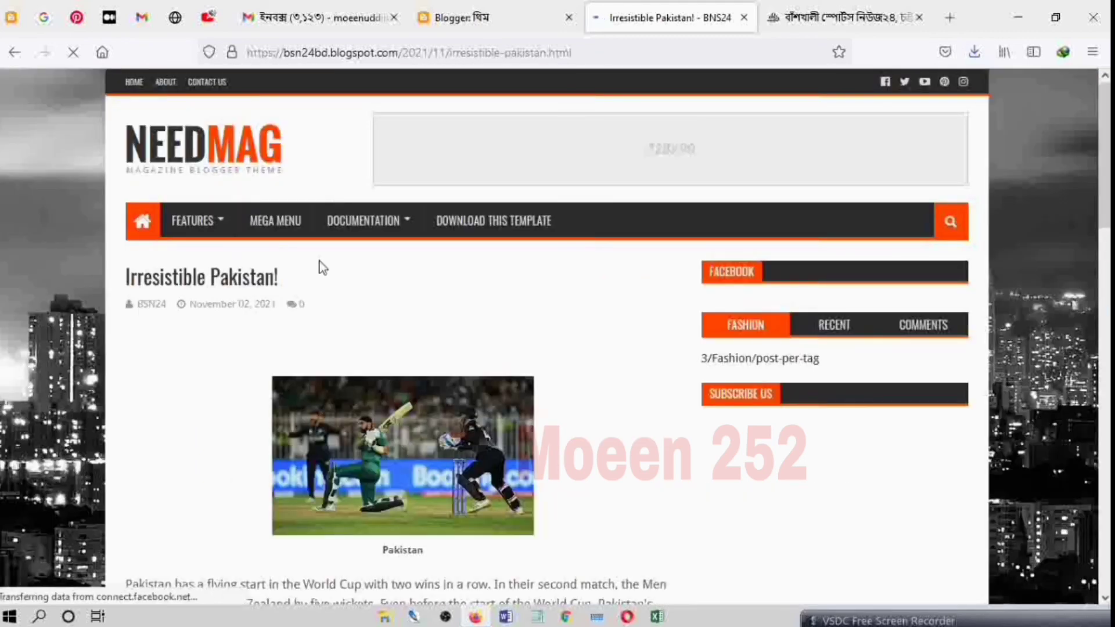
scroll(563, 401, "down", 15)
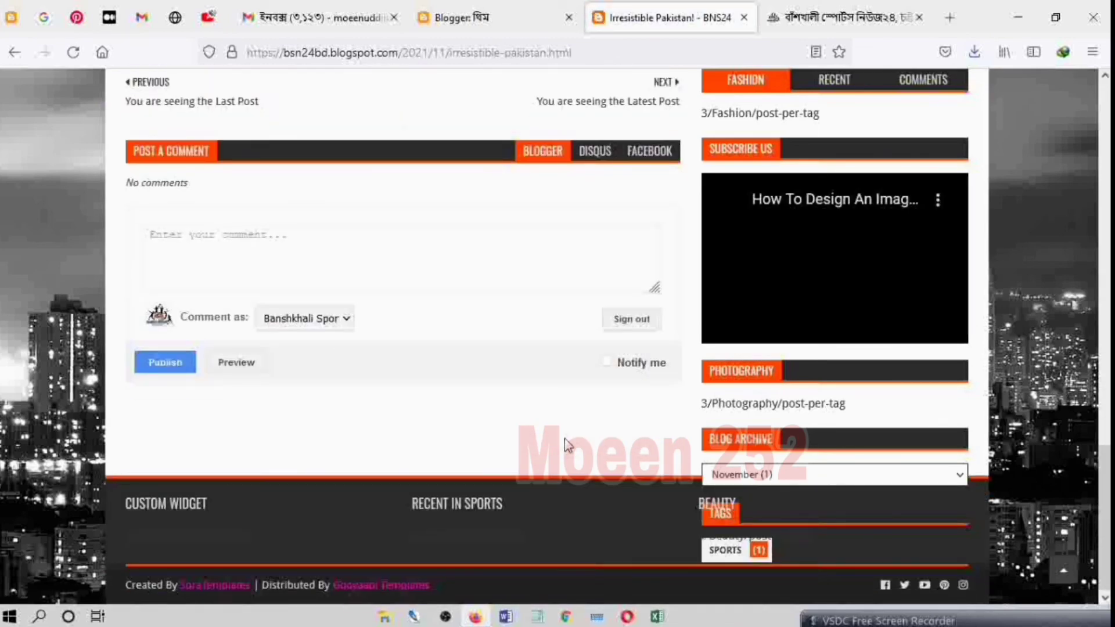
scroll(560, 428, "up", 15)
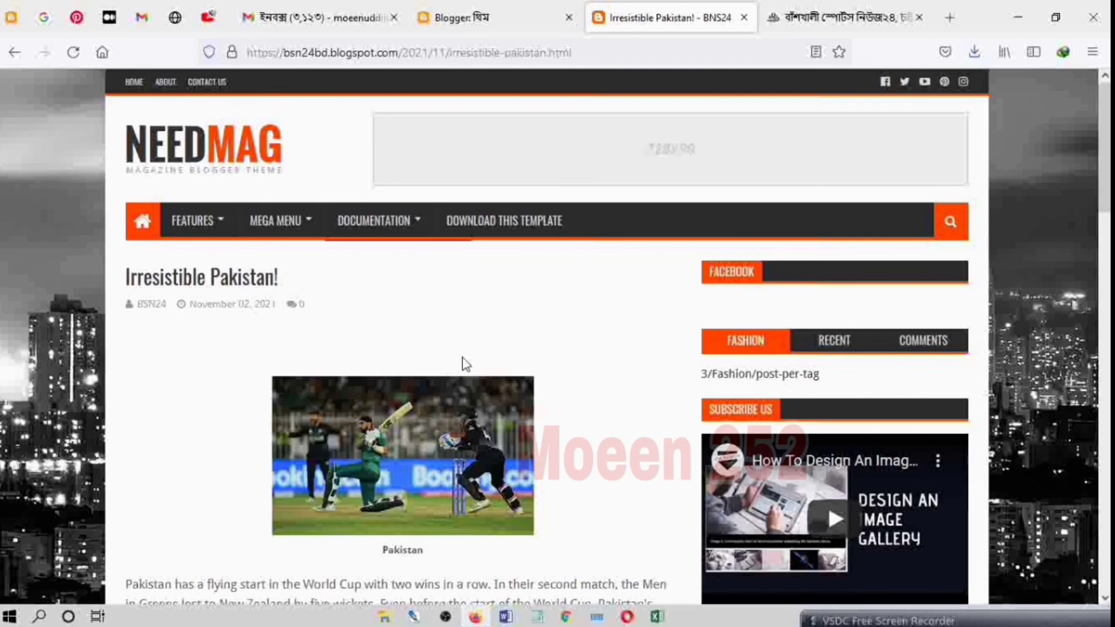
Step: Compare the newly themed post page with the Banshkhali Sports News24 home page, checking header, menus, sidebar and related posts
left_click(831, 18)
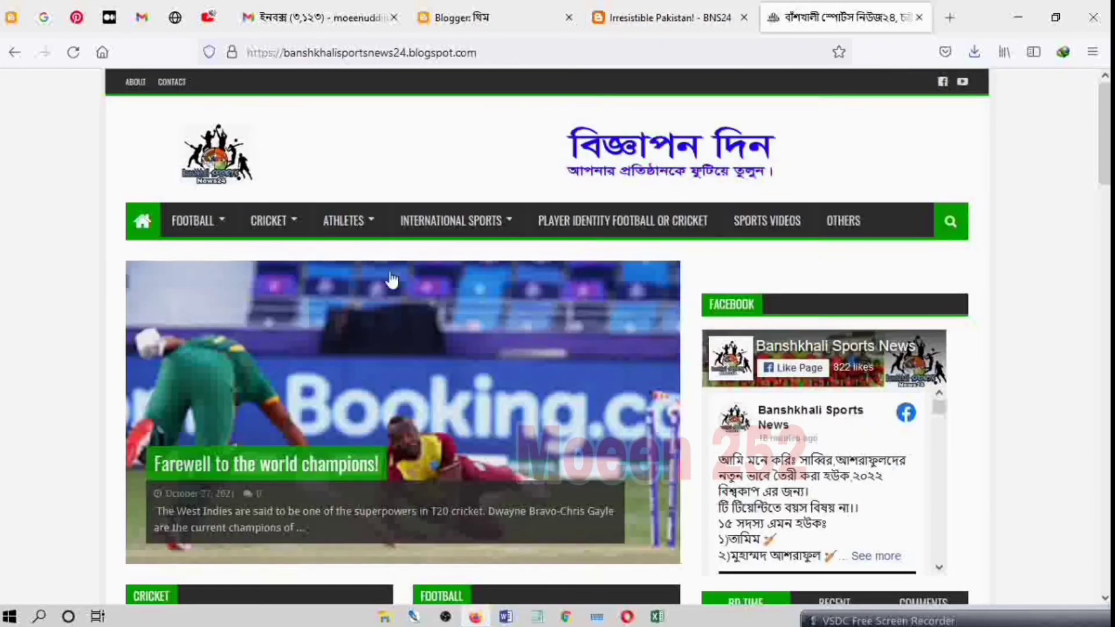
left_click(655, 8)
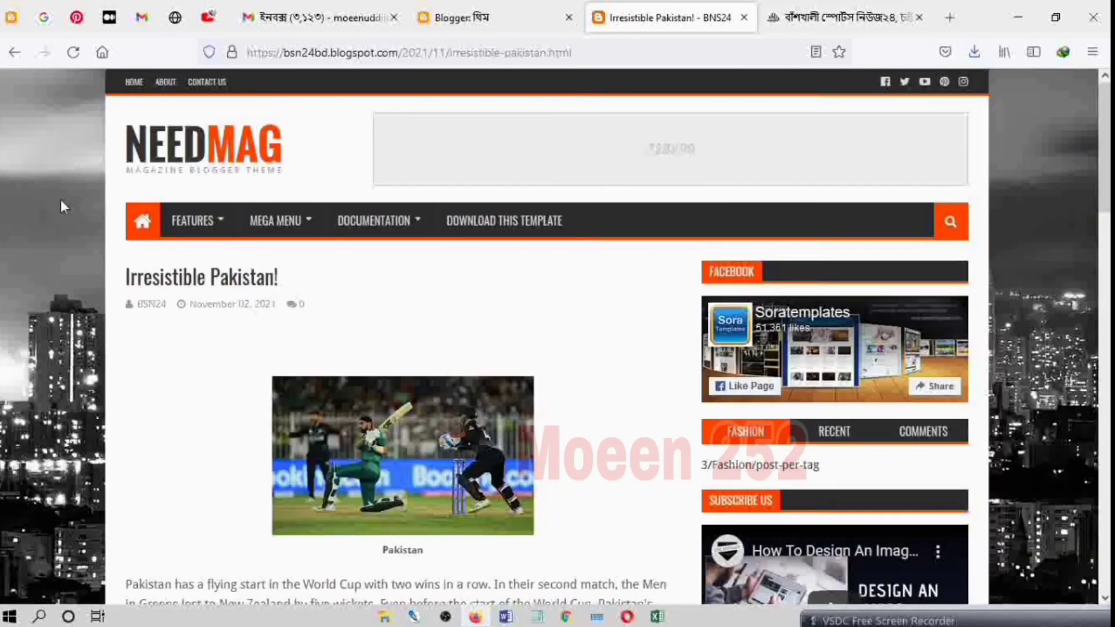
scroll(531, 479, "down", 15)
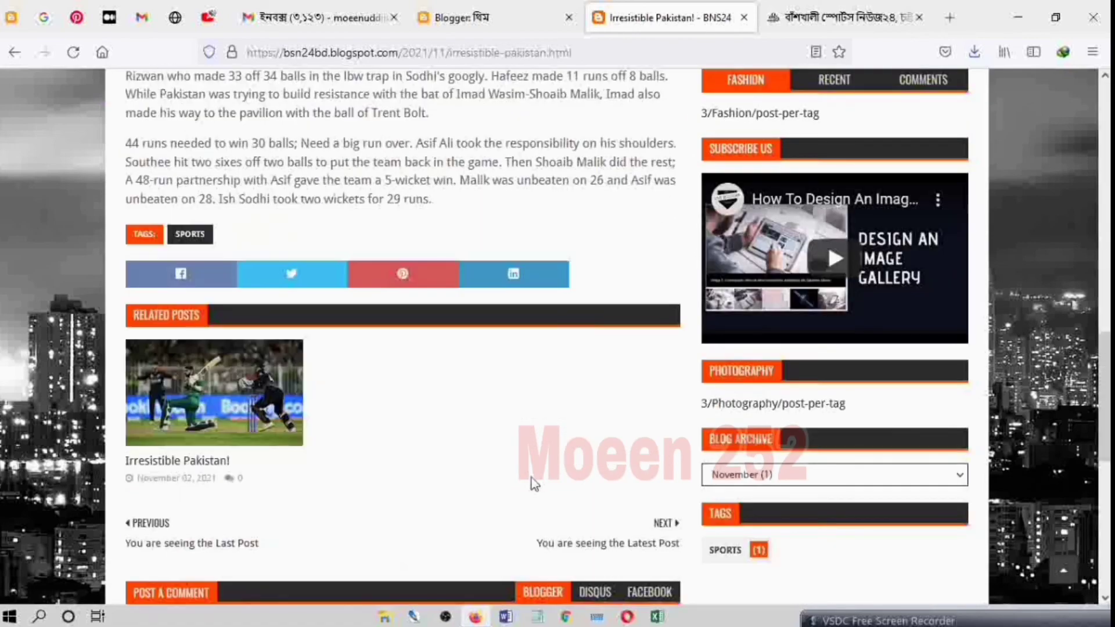
scroll(531, 478, "down", 2)
scroll(532, 479, "up", 15)
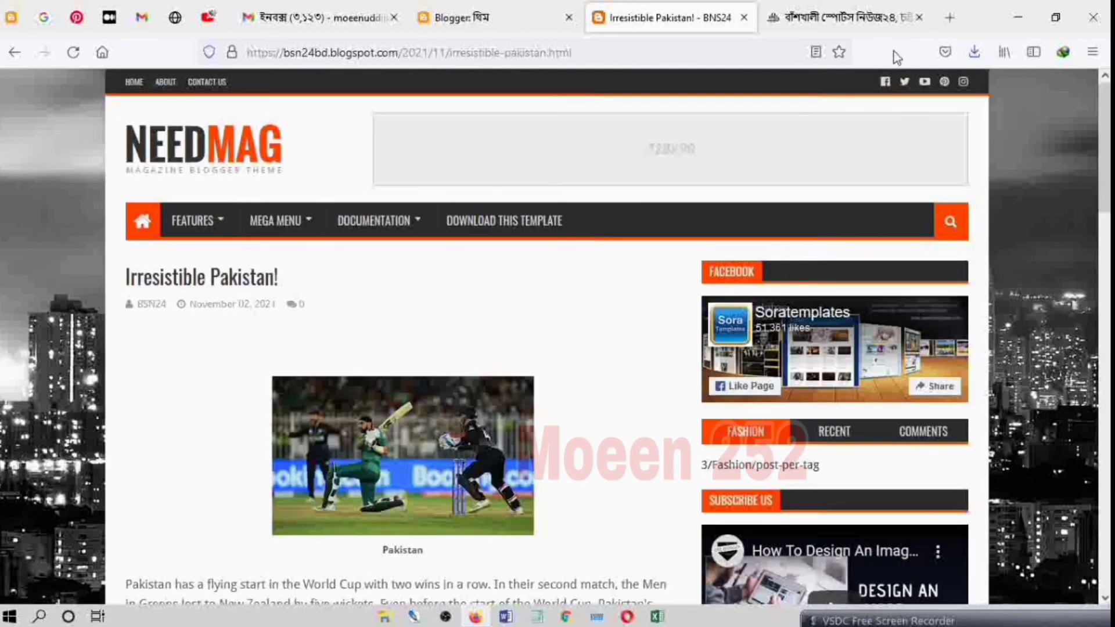
left_click(842, 18)
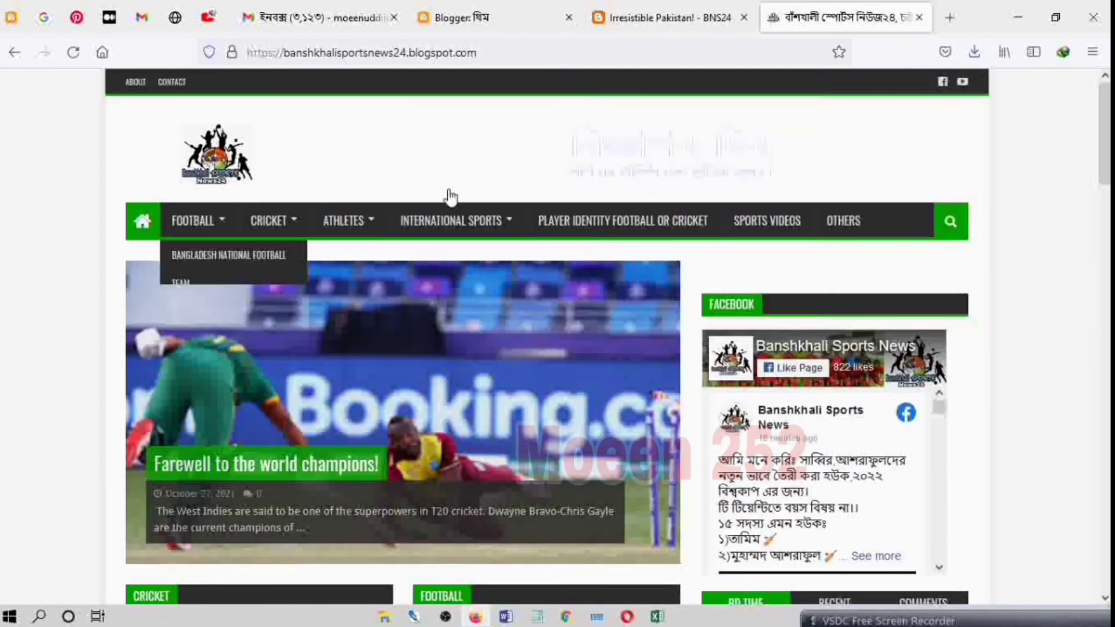
left_click(677, 16)
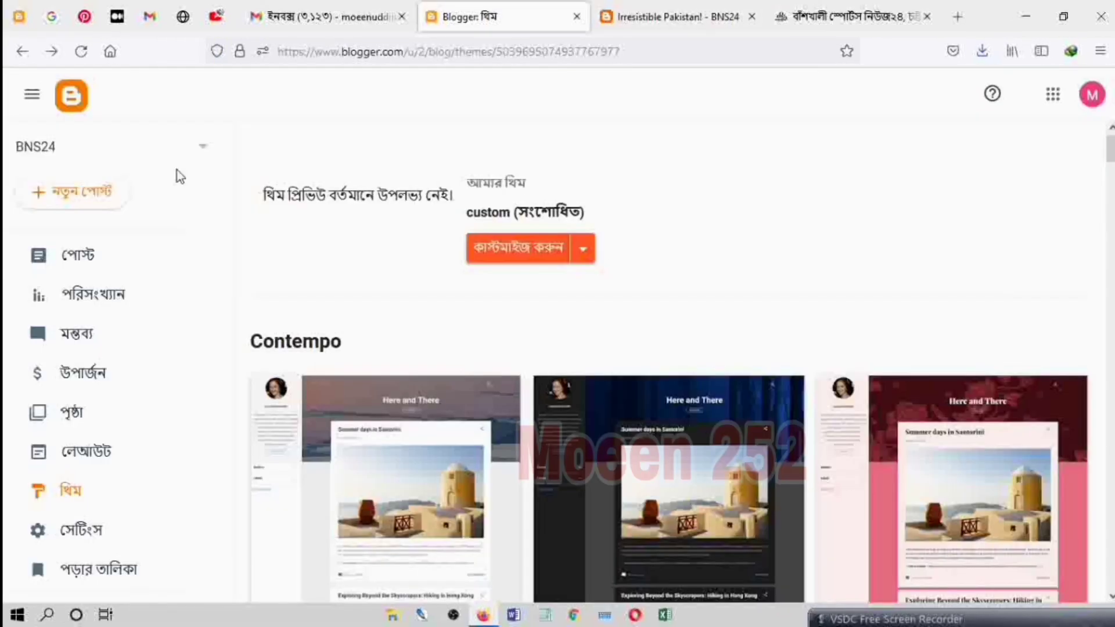
Step: View the BNS24 blog's post list and statistics, return to the post list and minimize the browser
left_click(109, 256)
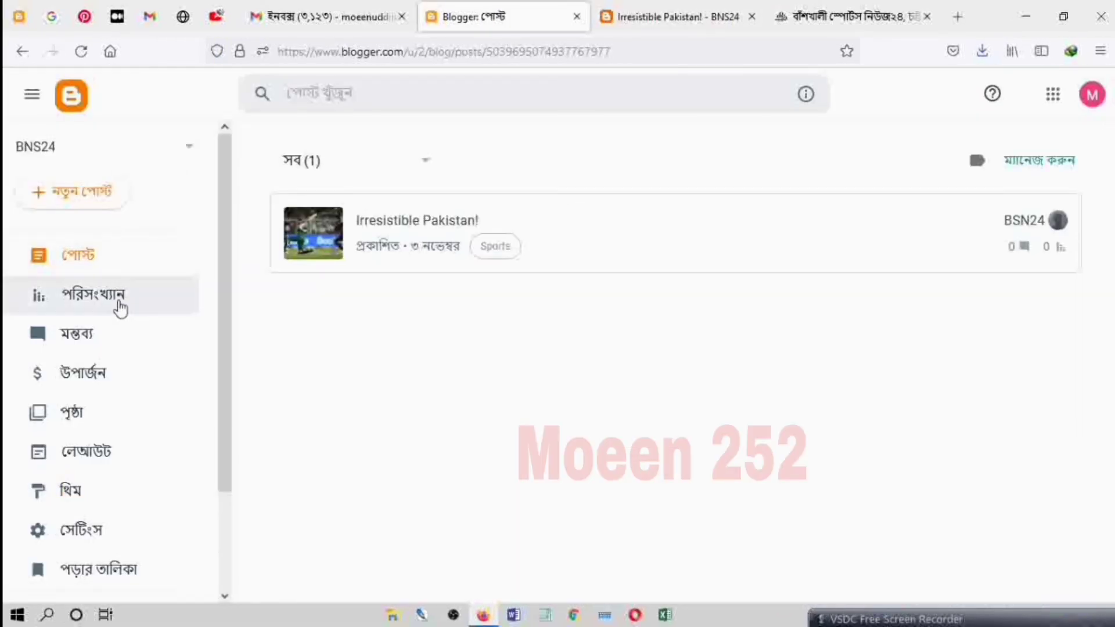
left_click(116, 305)
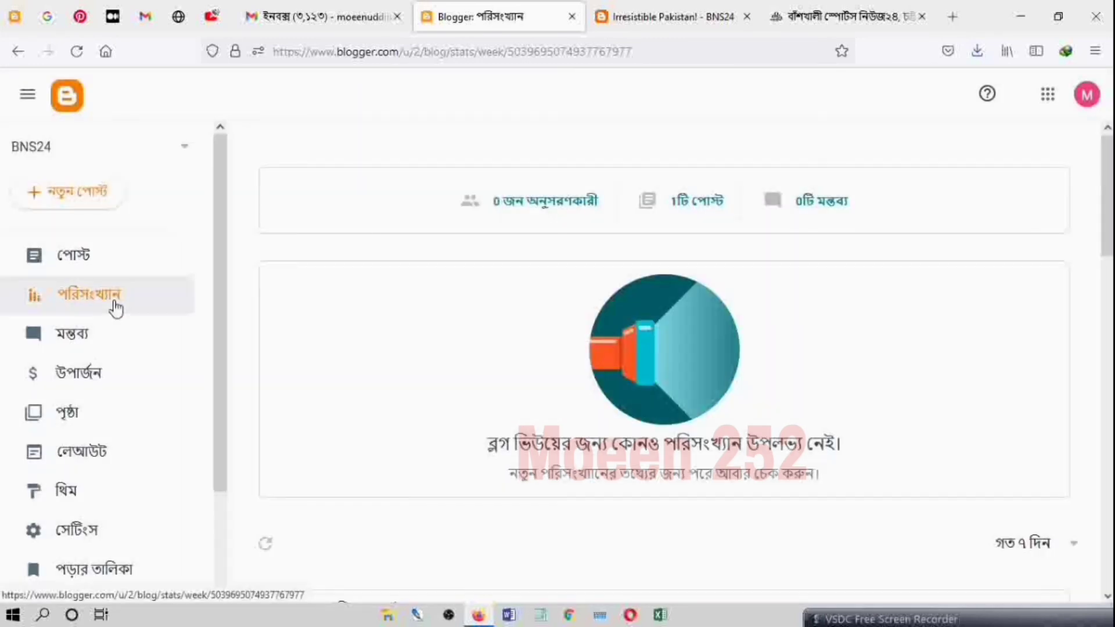
left_click(121, 259)
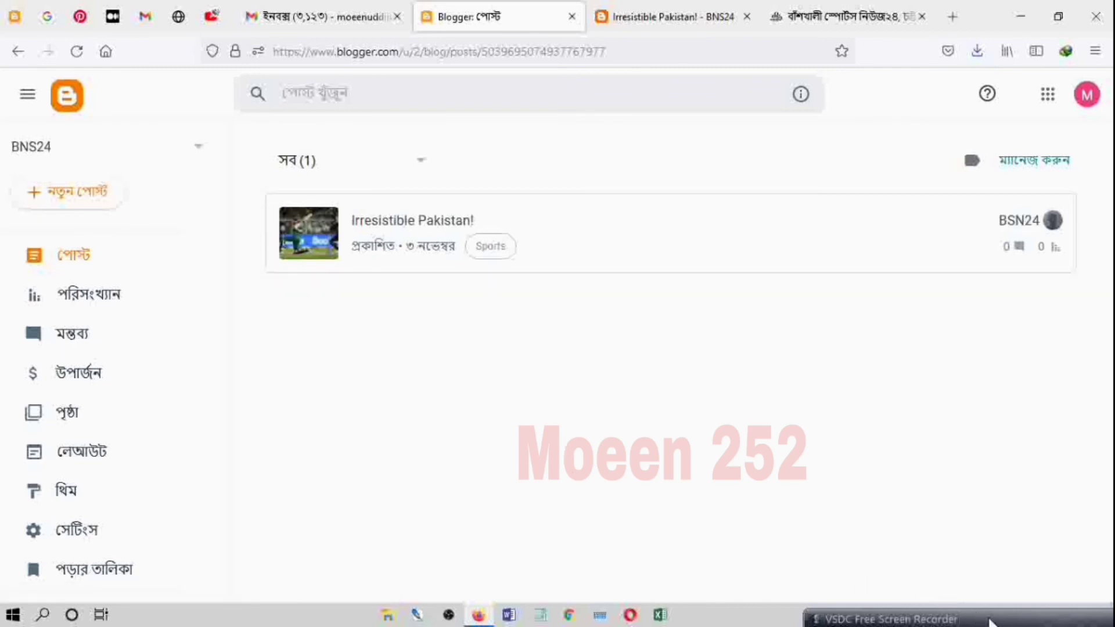
left_click(1020, 13)
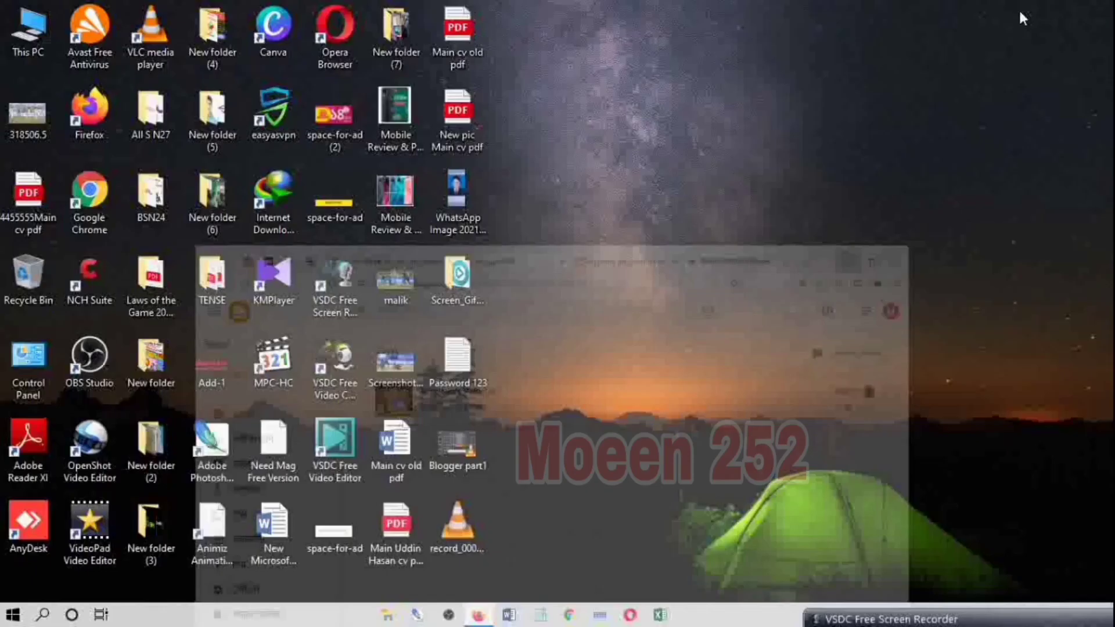
right_click(727, 157)
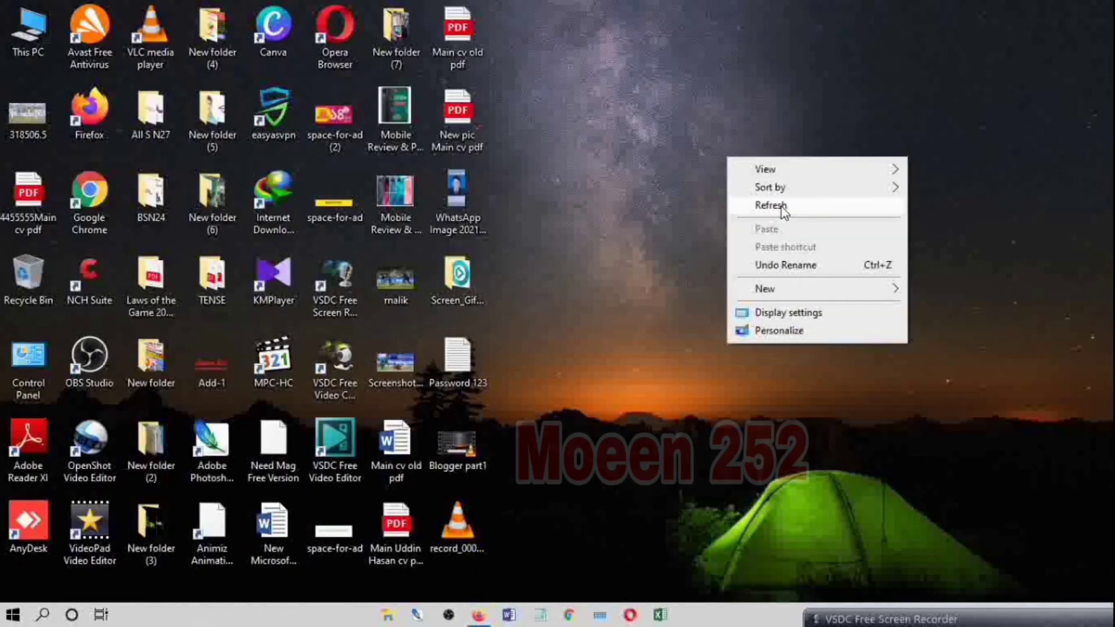
left_click(755, 205)
left_click_drag(990, 623, 980, 584)
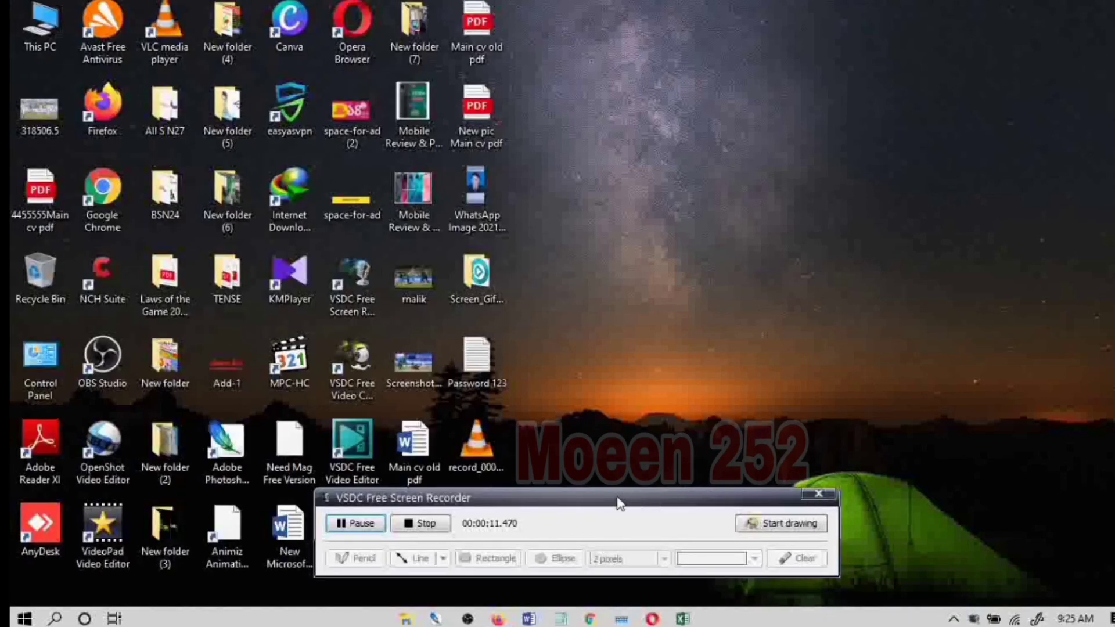
left_click_drag(647, 490, 743, 487)
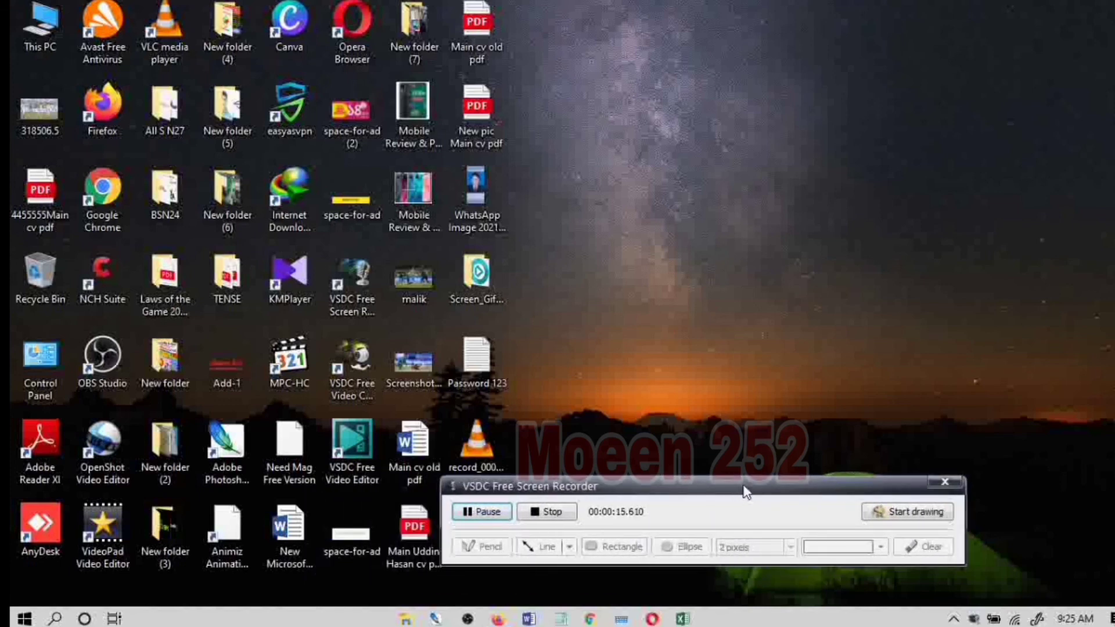
left_click_drag(692, 491, 1114, 476)
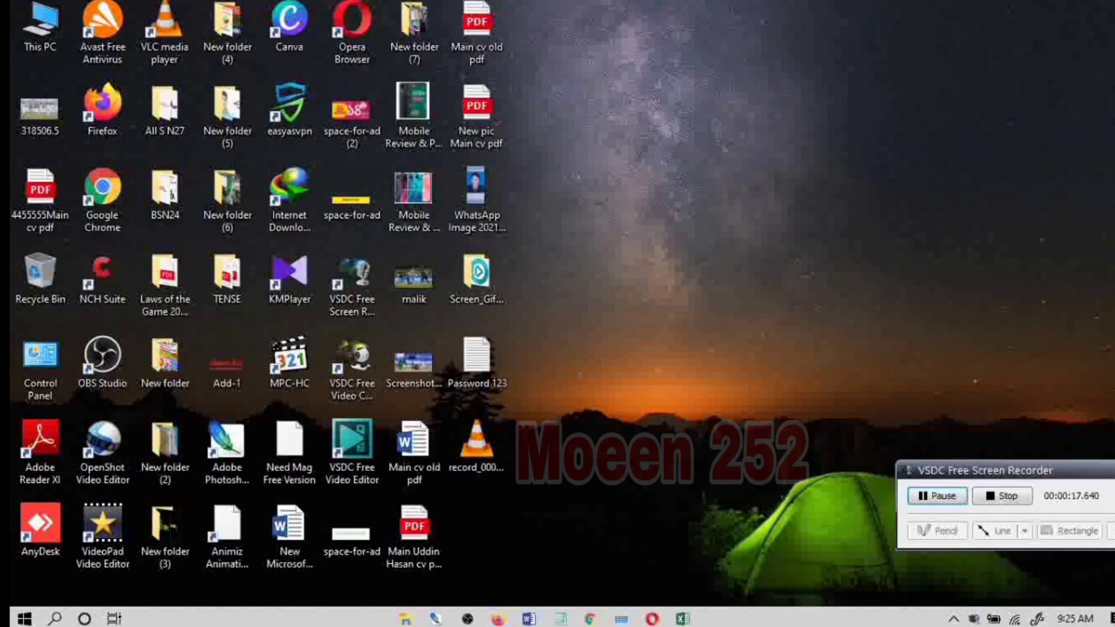
left_click(1090, 476)
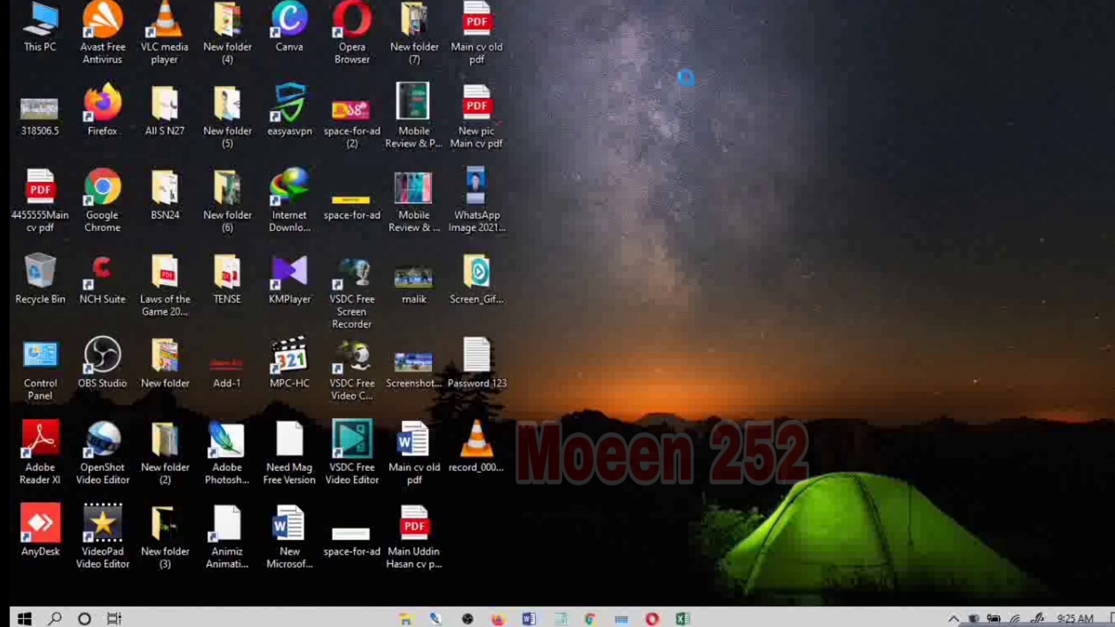
right_click(686, 80)
left_click(724, 127)
right_click(709, 103)
left_click(735, 152)
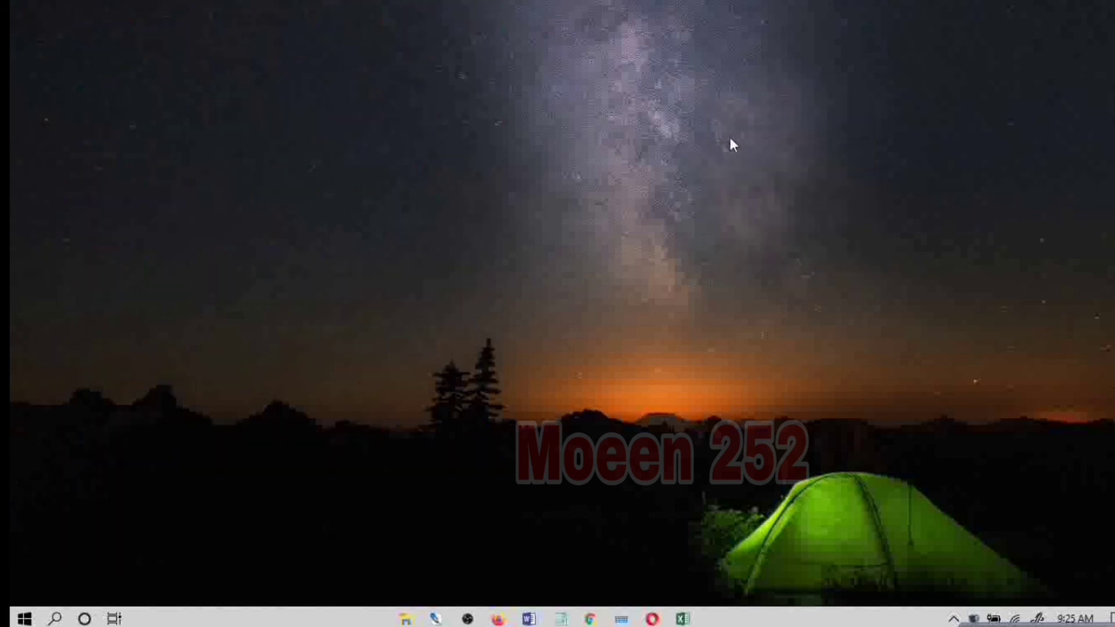
right_click(723, 124)
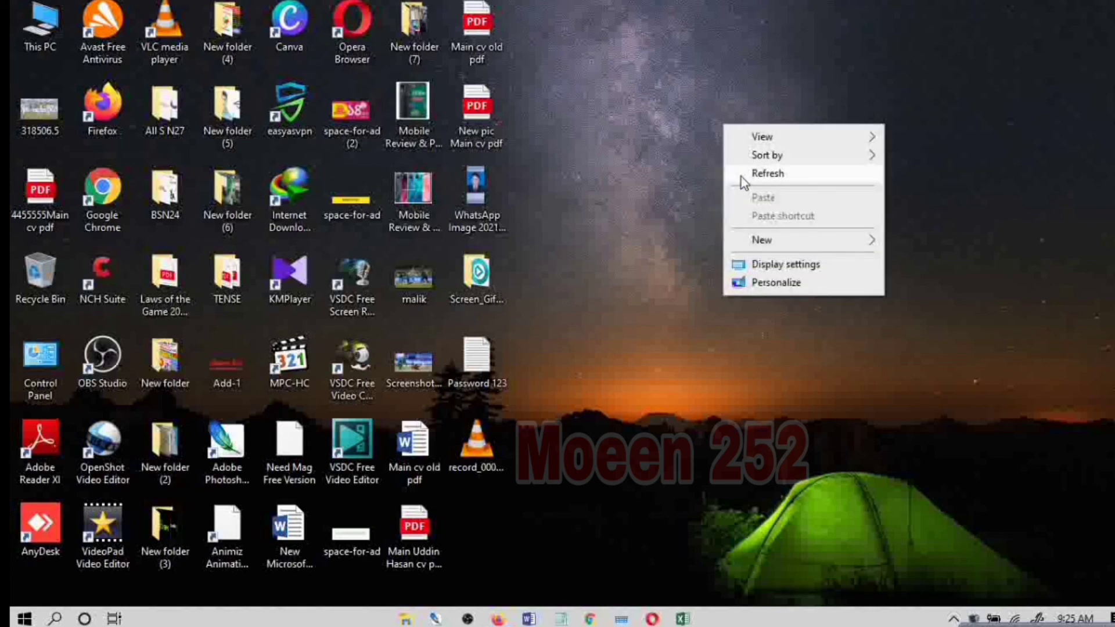
left_click(741, 176)
right_click(723, 141)
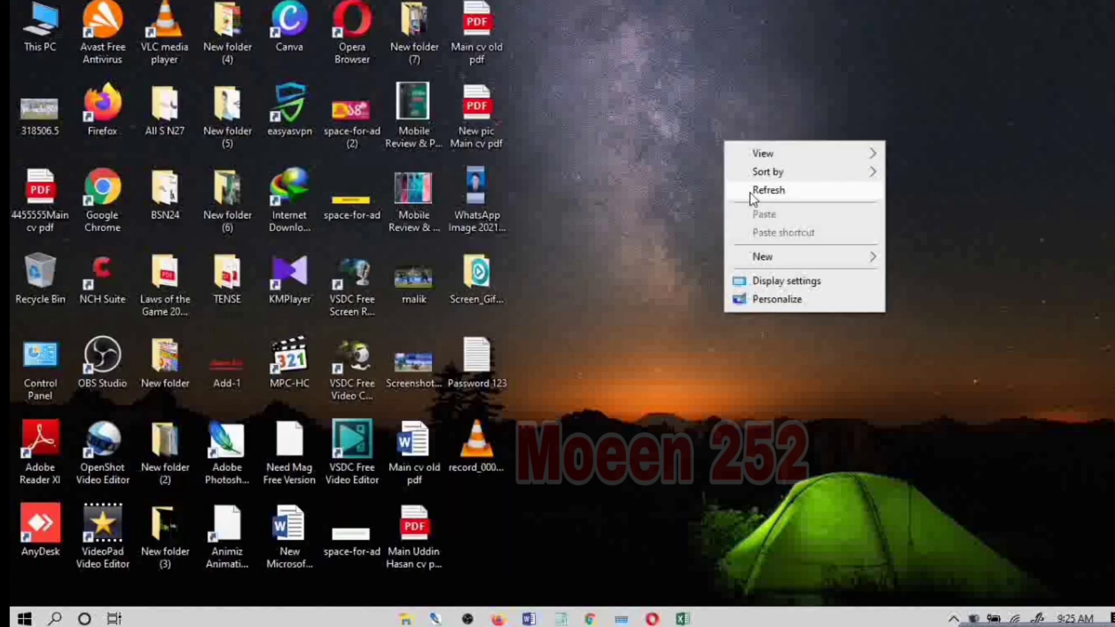
left_click(754, 190)
right_click(723, 145)
left_click(755, 198)
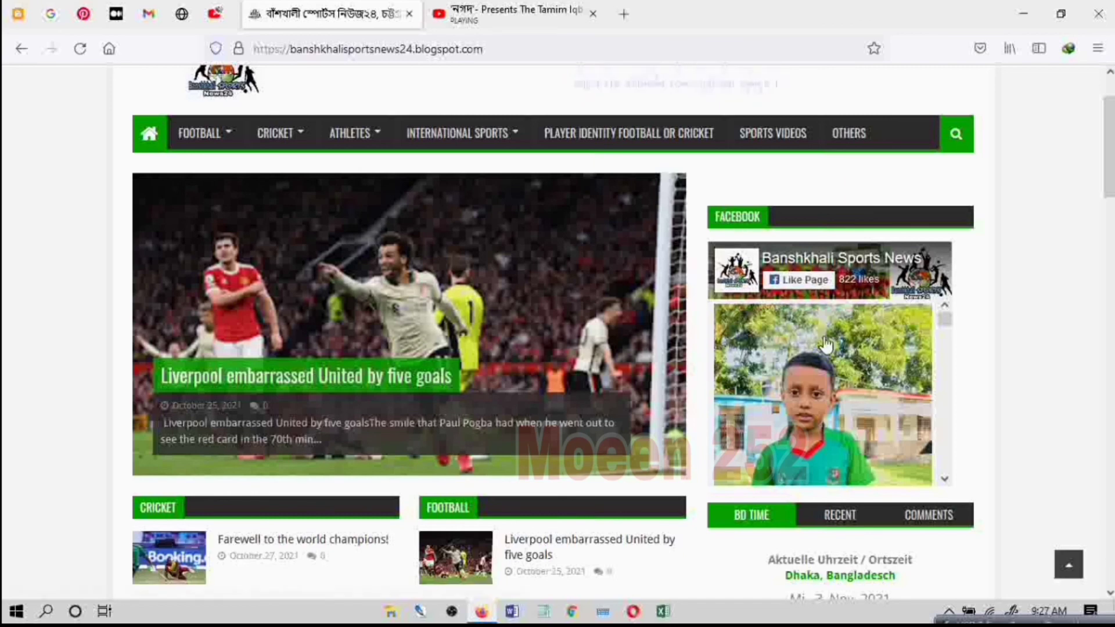
Step: Browse the posts in the Facebook page widget in the Banshkhali Sports News24 sidebar and return to its first post
scroll(786, 303, "down", 3)
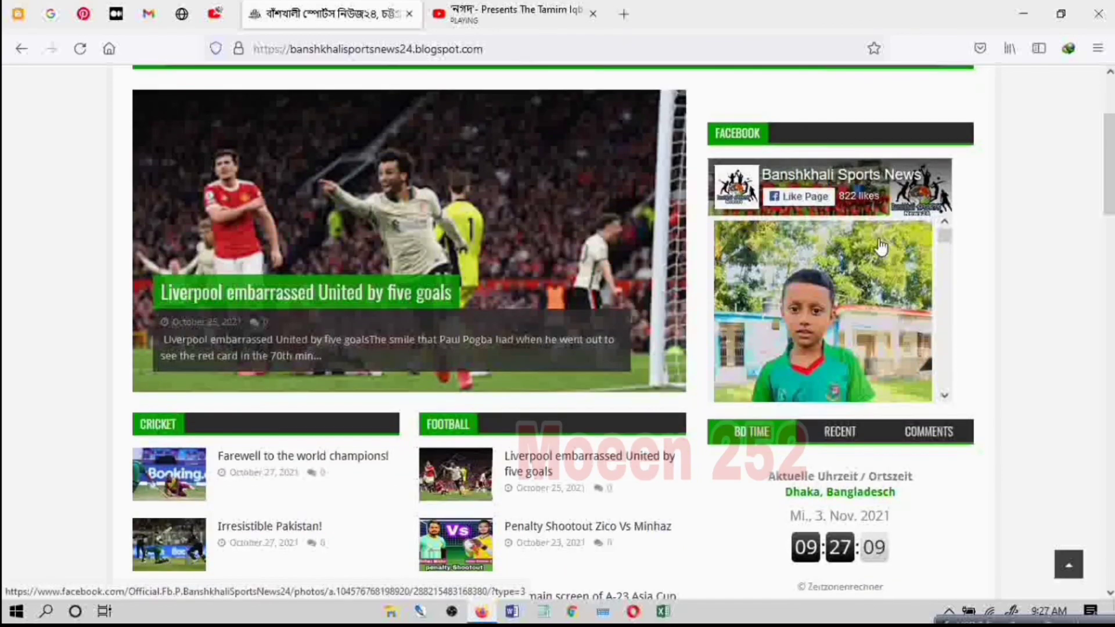
left_click(945, 396)
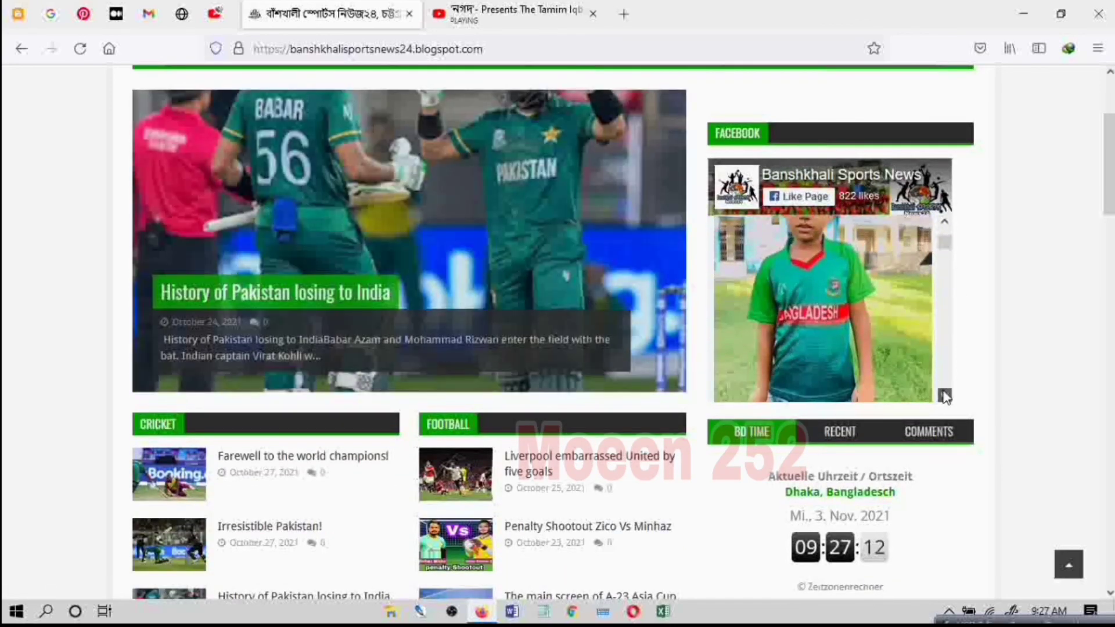
left_click_drag(945, 397, 945, 397)
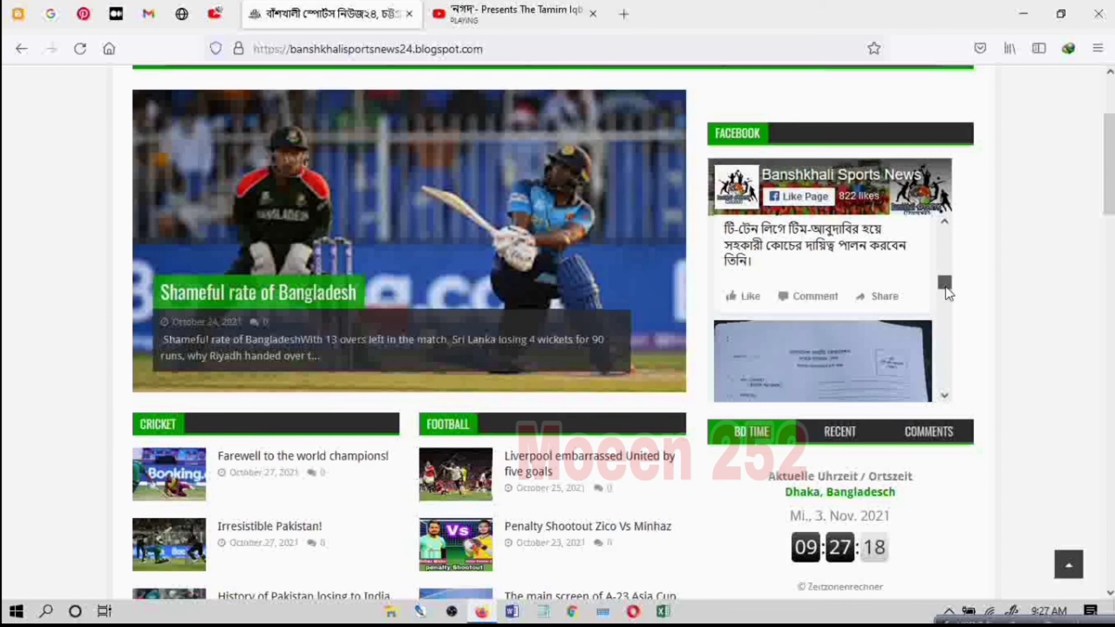
left_click_drag(947, 289, 947, 237)
Step: View the sidebar widget's Recent, Comments and BD Time views, and examine the Subscribe Us, Ads, Tags, Athlet and International Sports sections
scroll(696, 368, "down", 3)
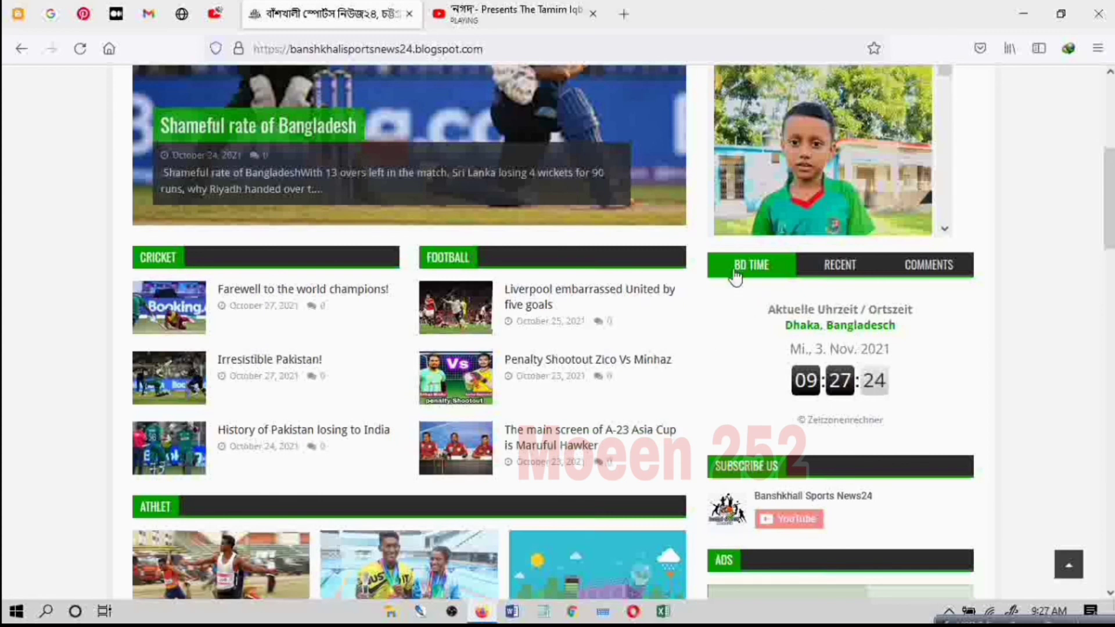
left_click(842, 268)
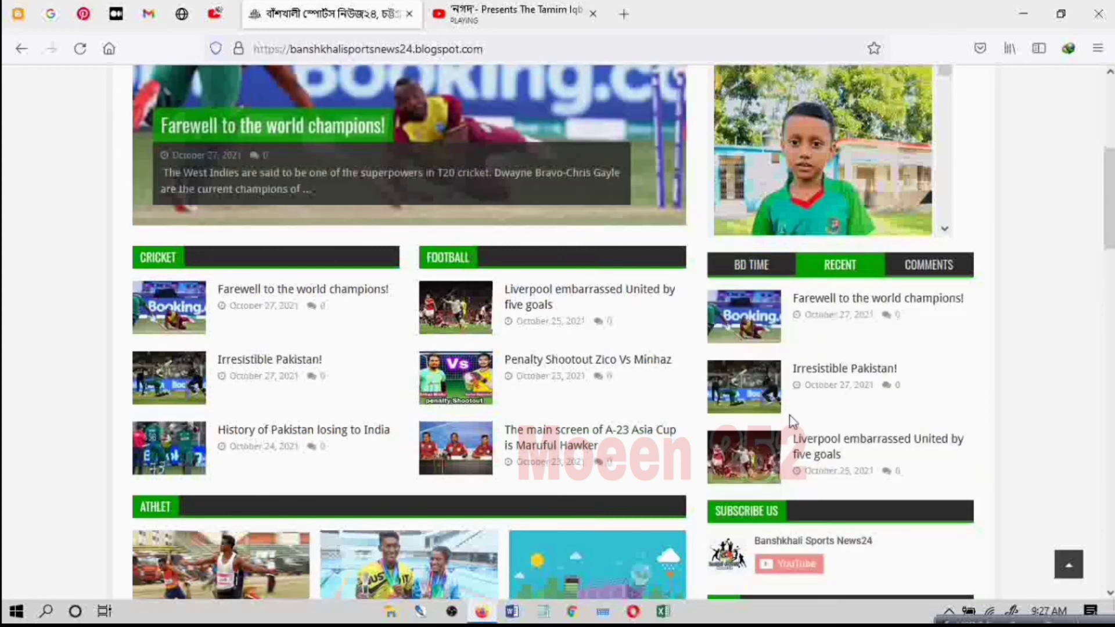
left_click(925, 273)
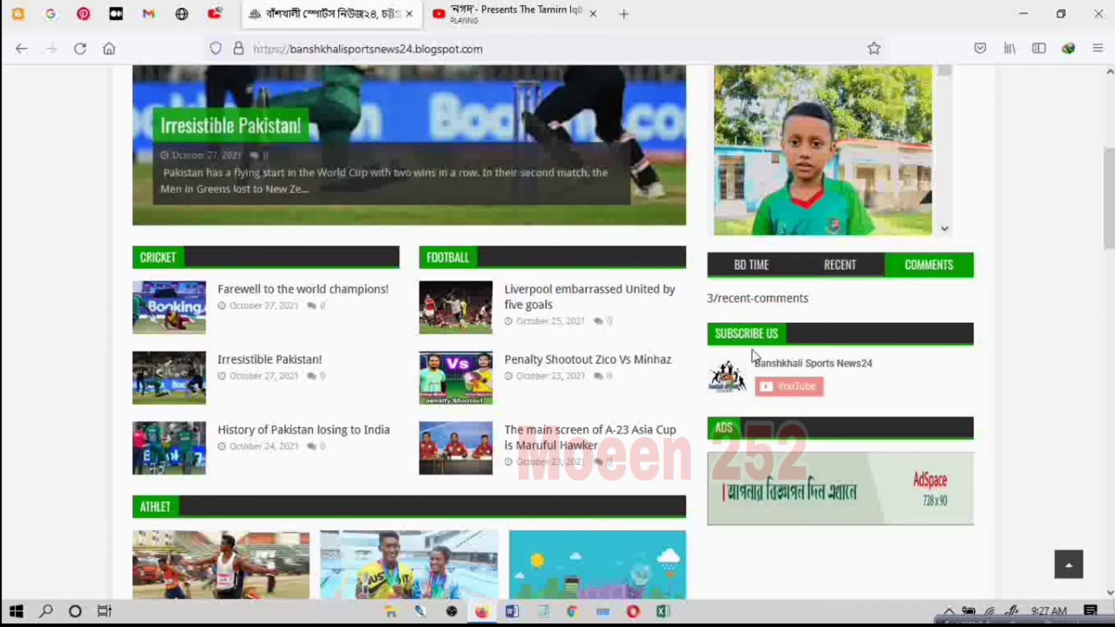
left_click(753, 266)
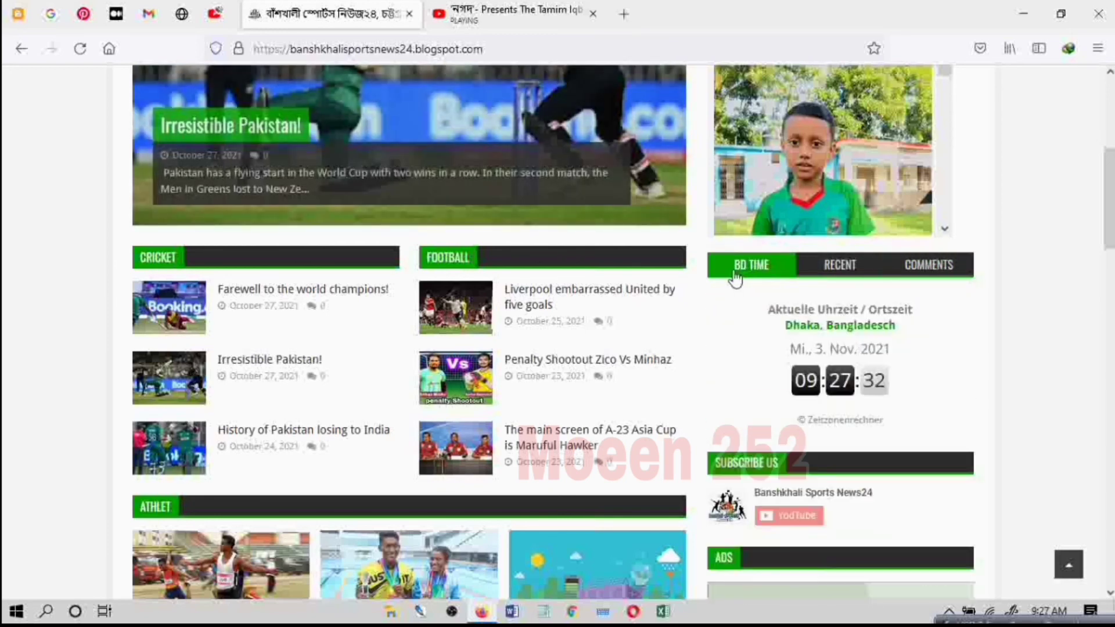
scroll(559, 312, "down", 3)
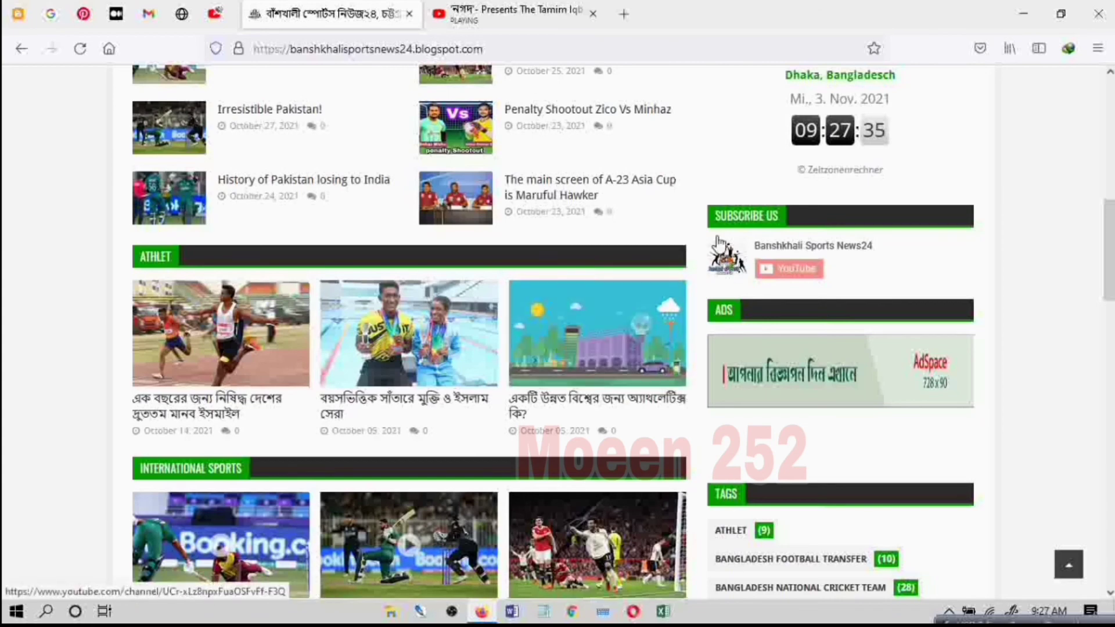
scroll(687, 319, "down", 2)
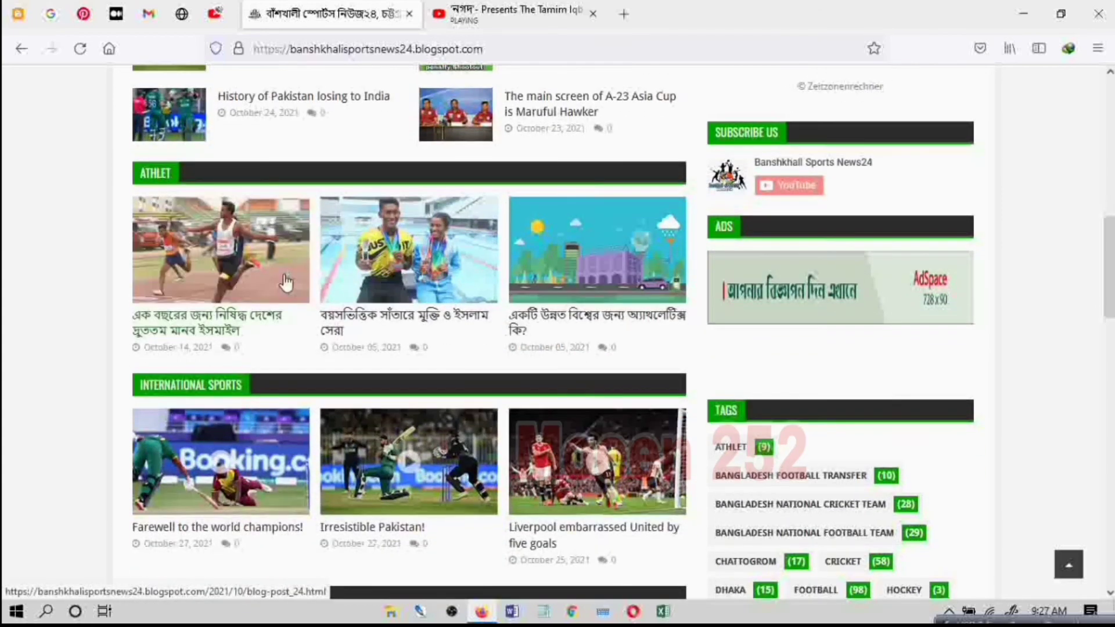